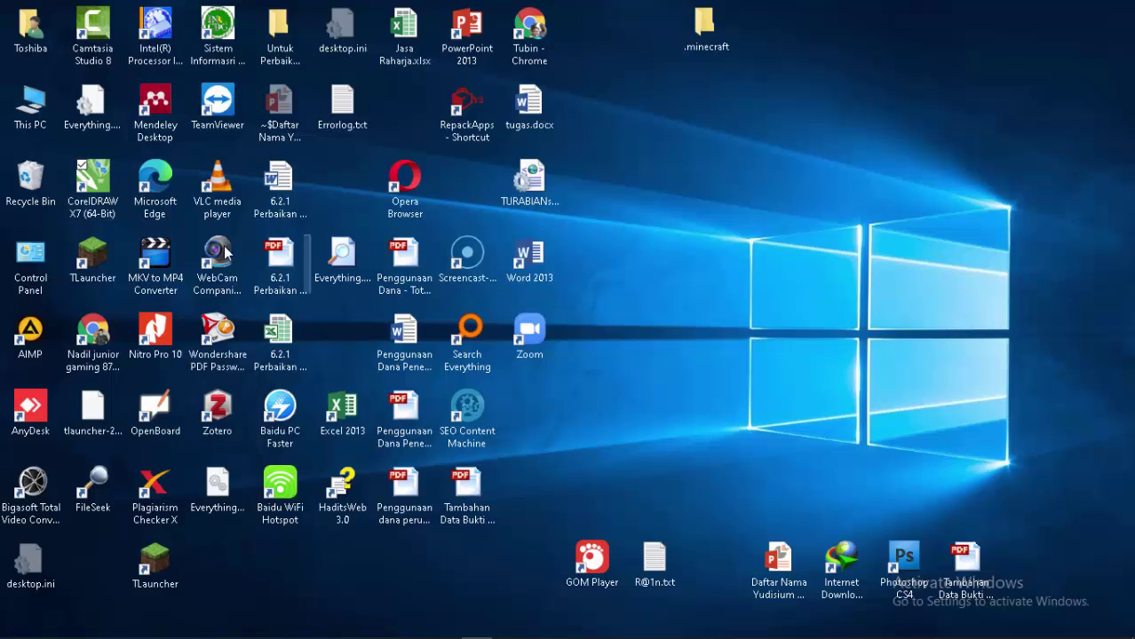
- Open CorelDRAW X7, dismiss its registration and licence windows, and create a new A4 document with the default settings
double_click(94, 187)
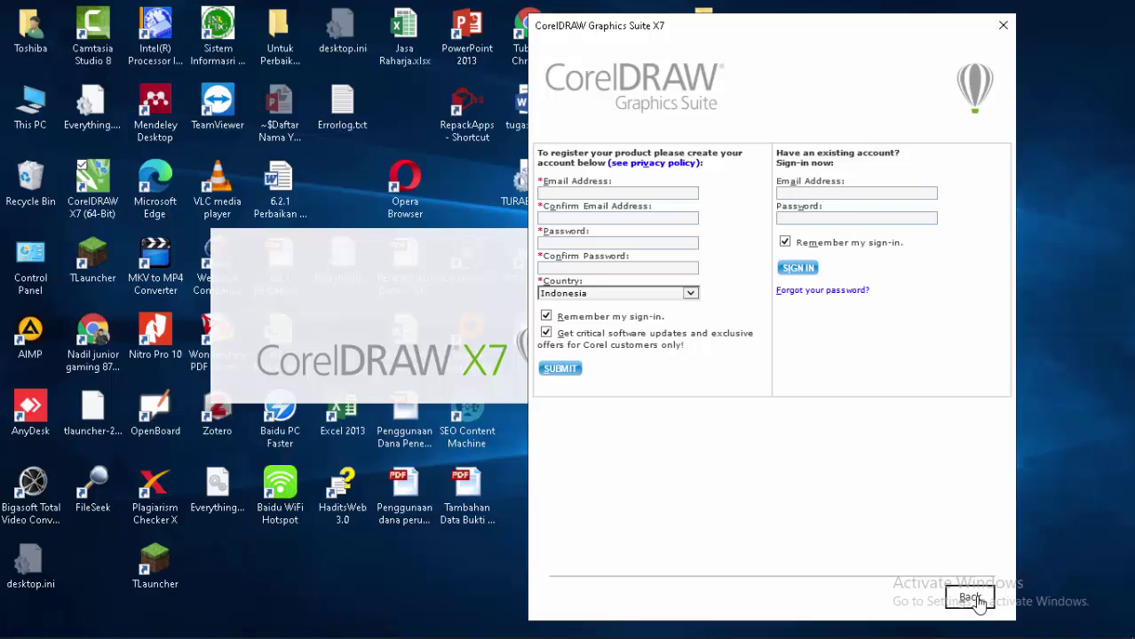
click(1005, 27)
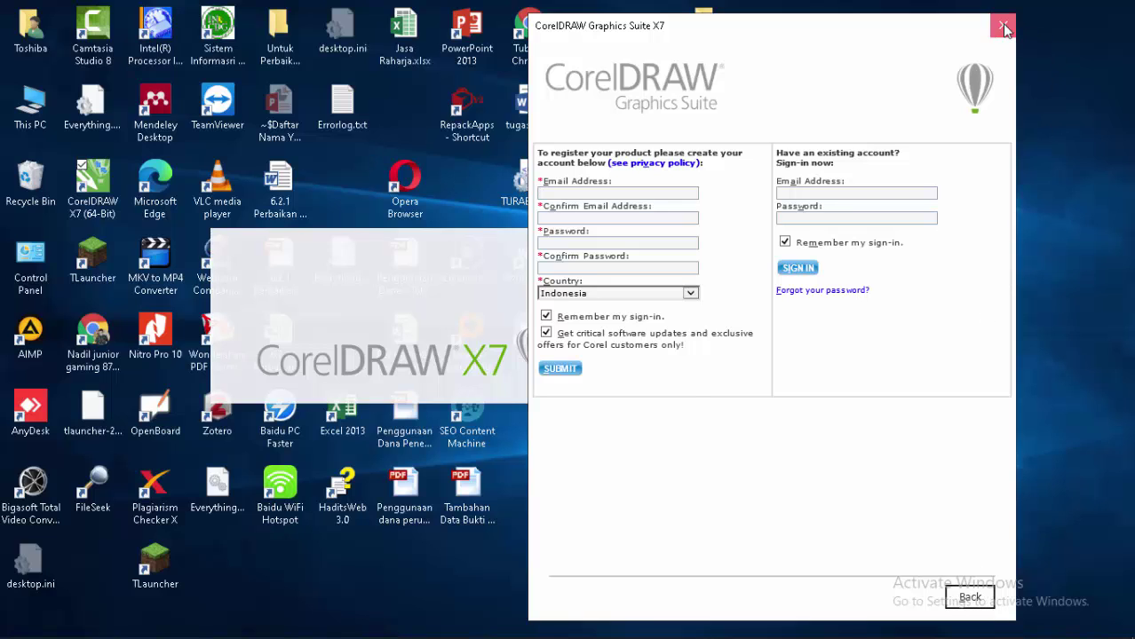
click(571, 388)
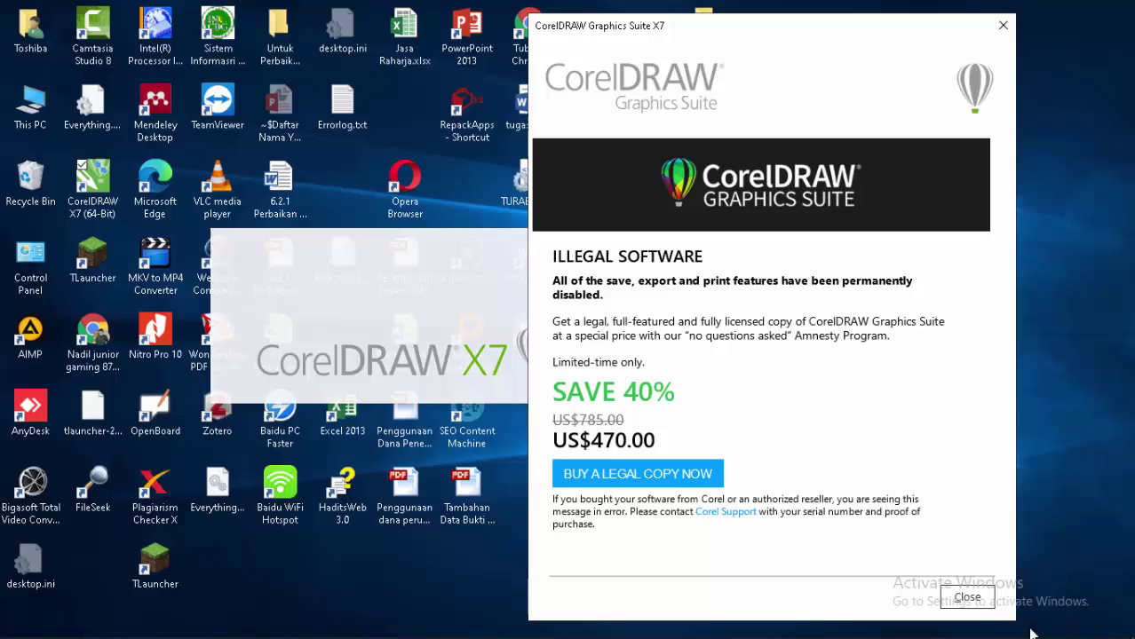
click(968, 597)
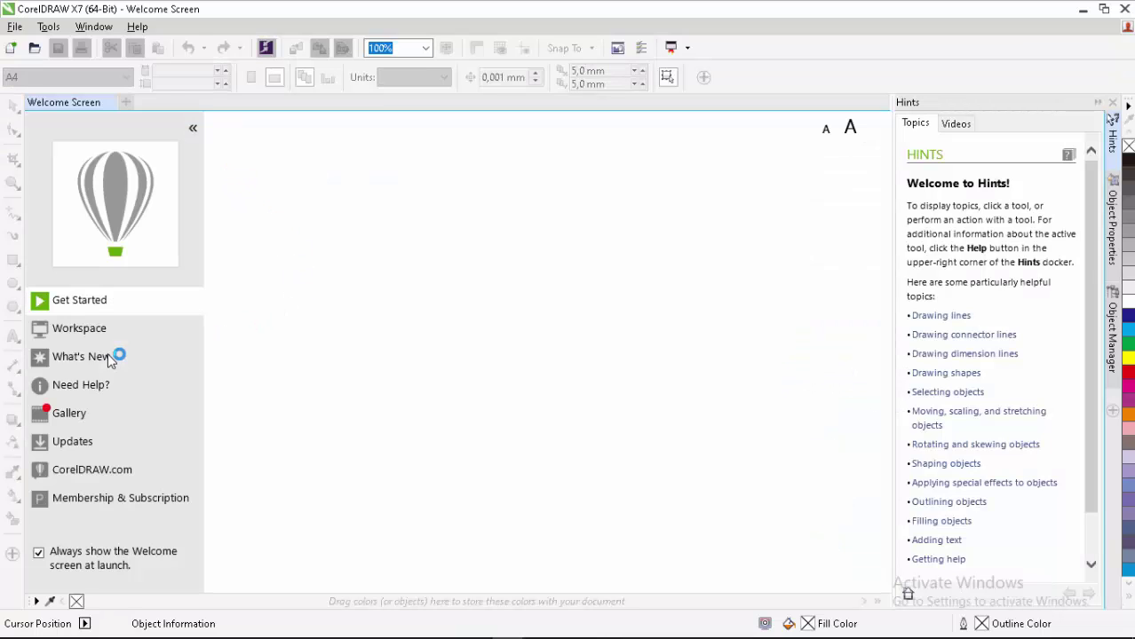
click(279, 304)
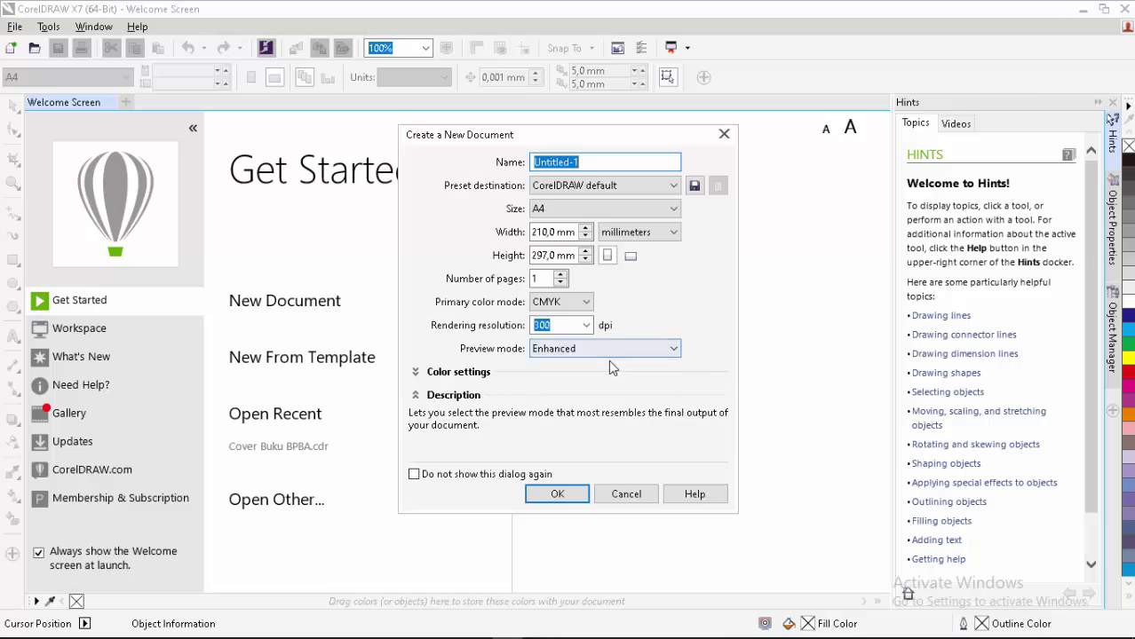
click(573, 501)
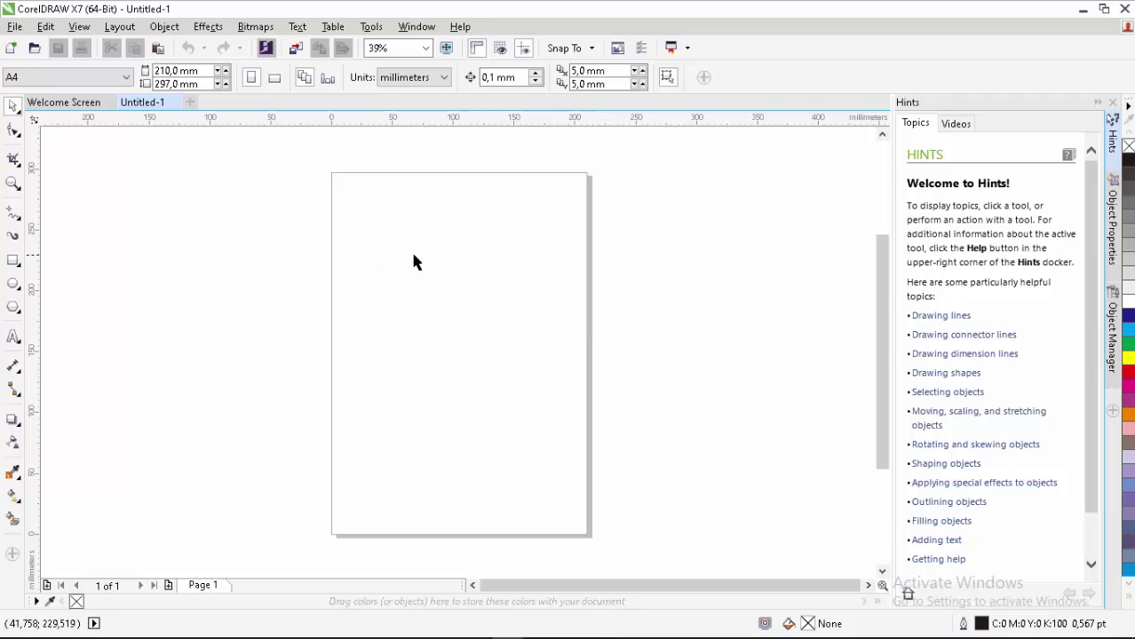
- Draw a trial ellipse and delete it, replacing it with a circle about 74 mm in diameter in the page's upper half
click(15, 286)
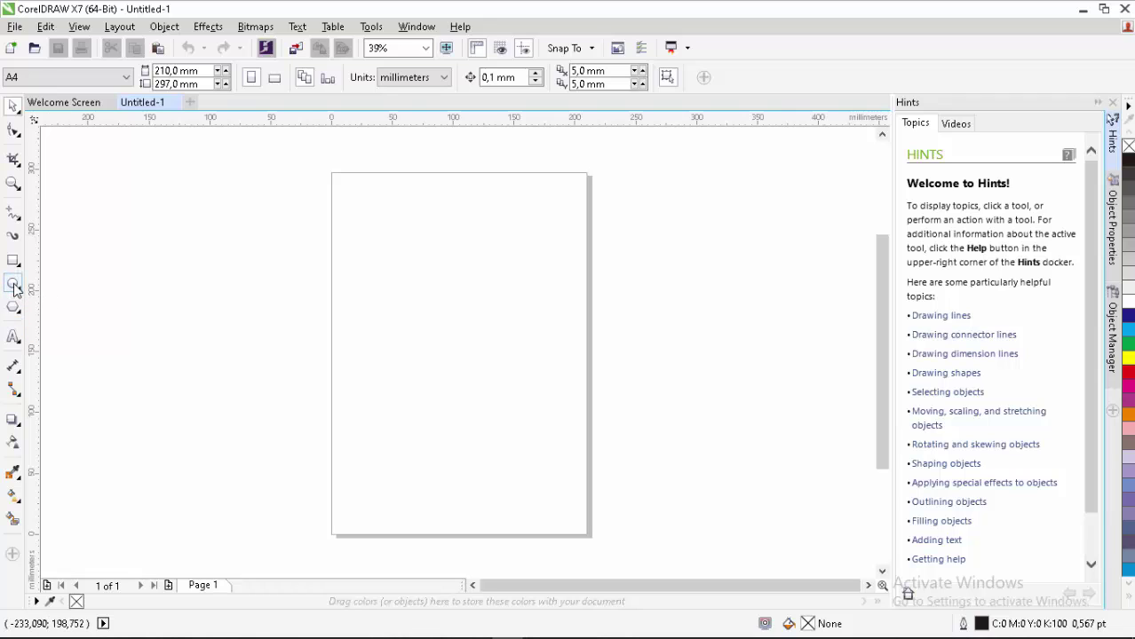
mouse_move(355, 228)
mouse_down()
mouse_move(499, 306)
mouse_move(449, 295)
mouse_move(532, 274)
mouse_move(481, 319)
mouse_move(487, 246)
mouse_move(460, 409)
mouse_move(539, 282)
mouse_move(517, 305)
mouse_up()
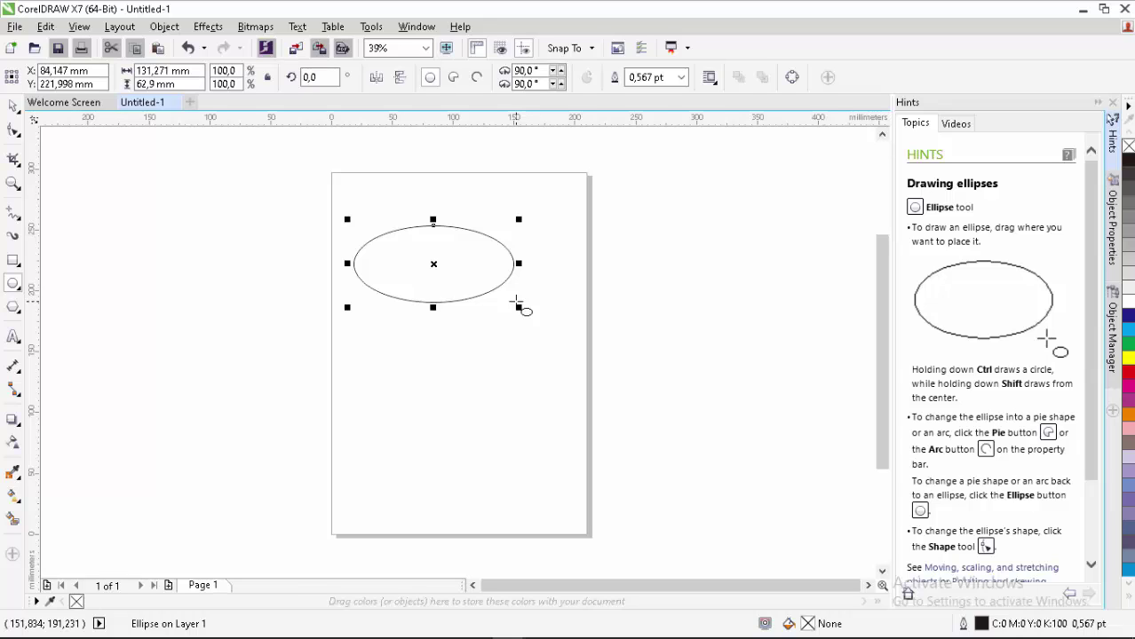
key(Delete)
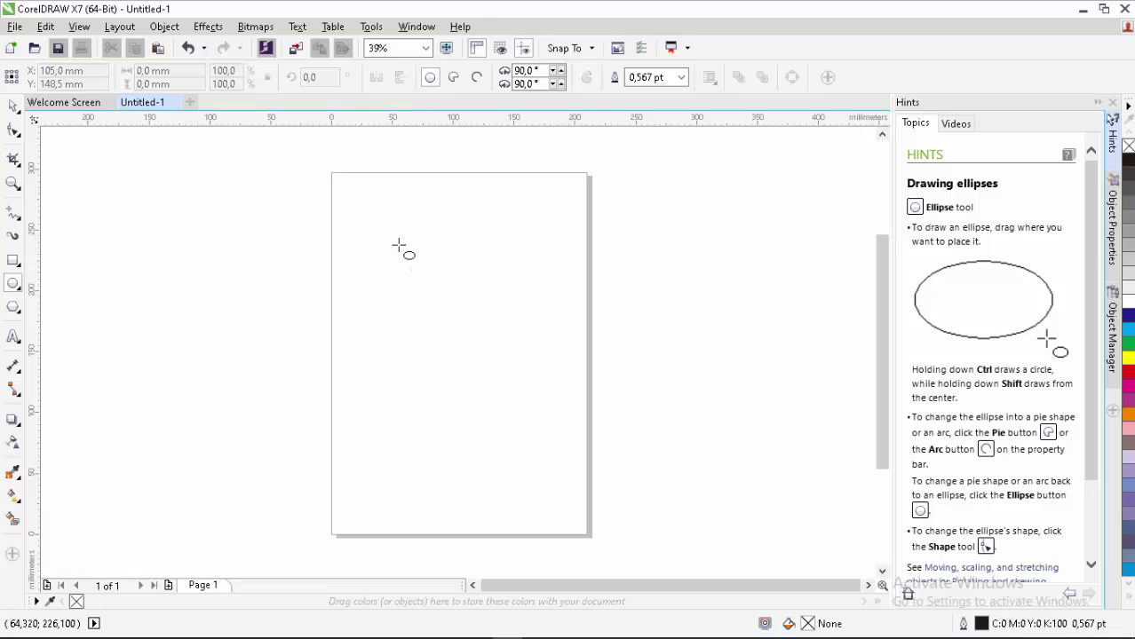
ctrl+drag(382, 228, 474, 318)
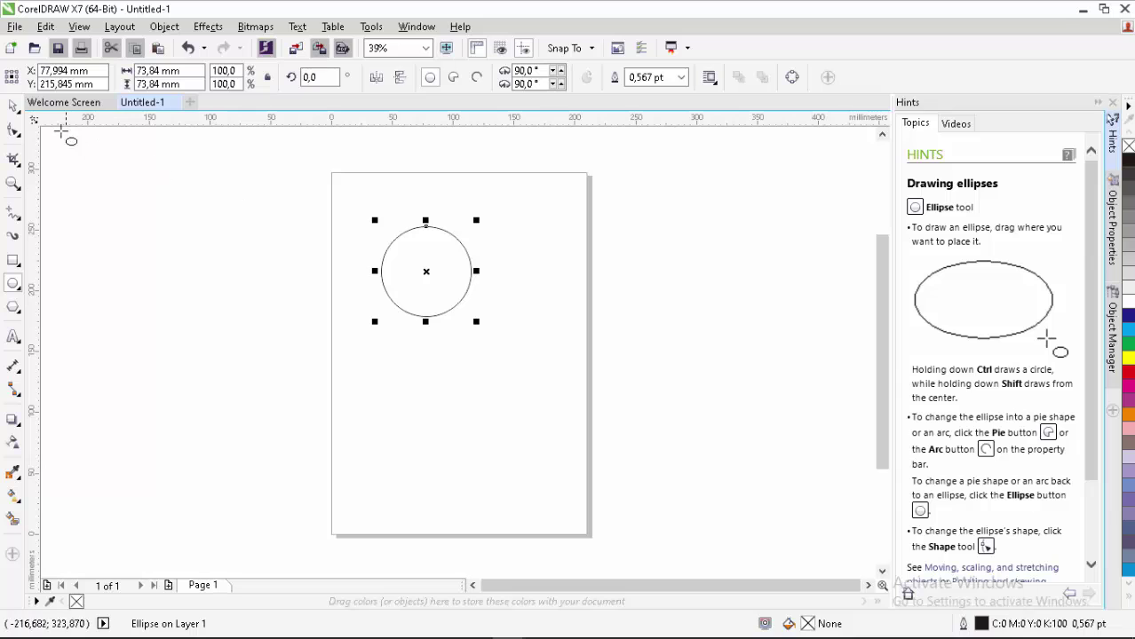
click(14, 106)
click(553, 282)
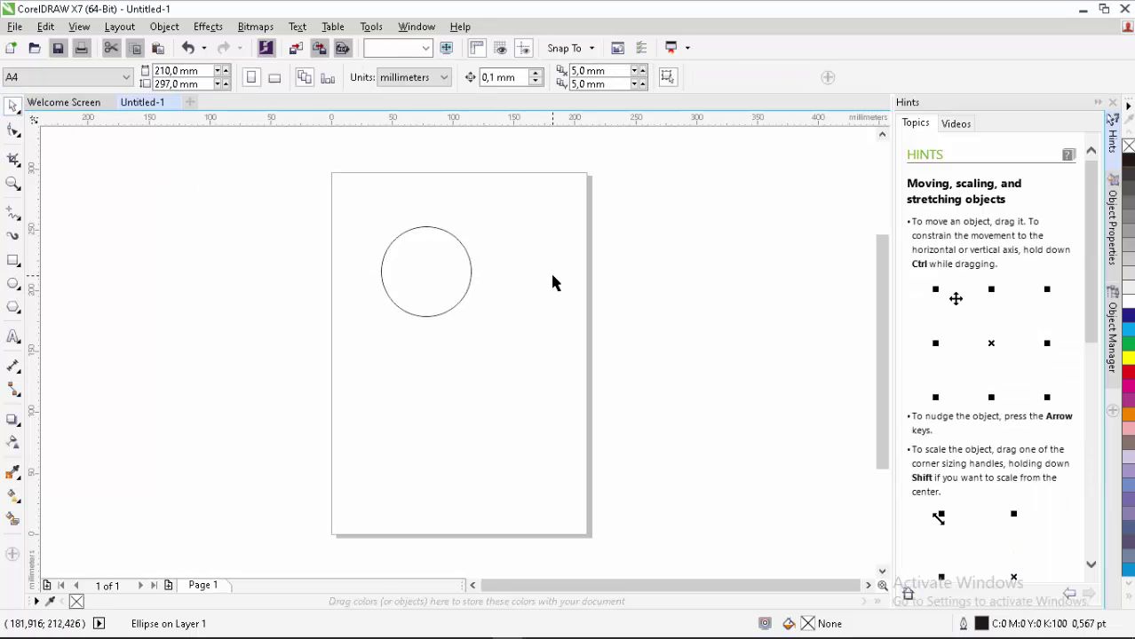
- Add the artistic text "KANTOR URUSAN ORANG LAIN" on one line below the circle
scroll(425, 273, up, 2)
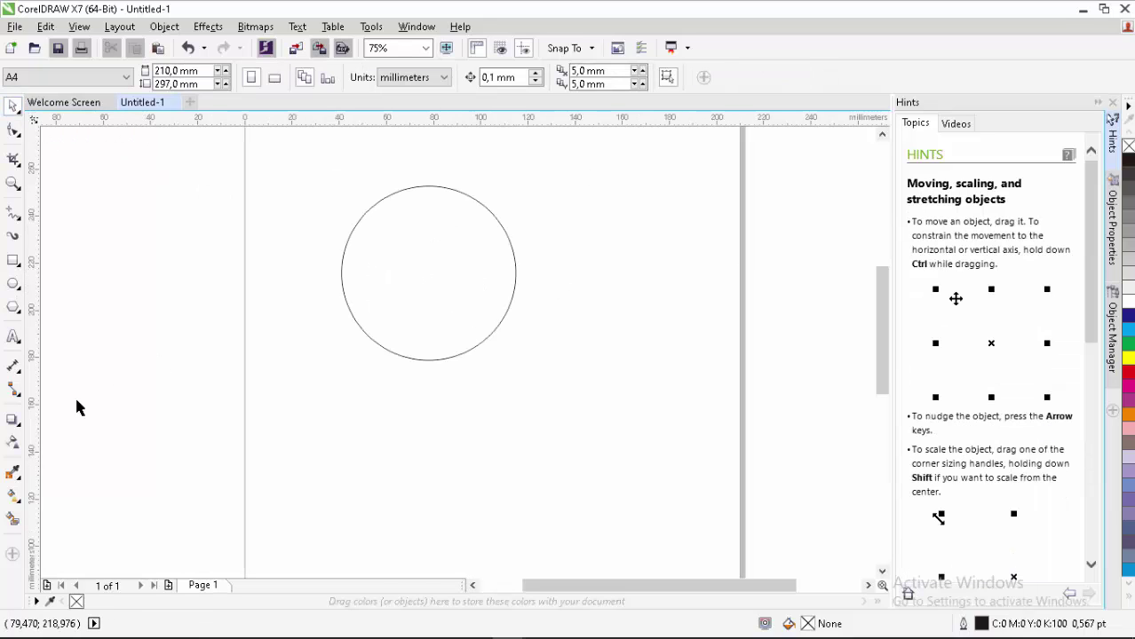
click(14, 336)
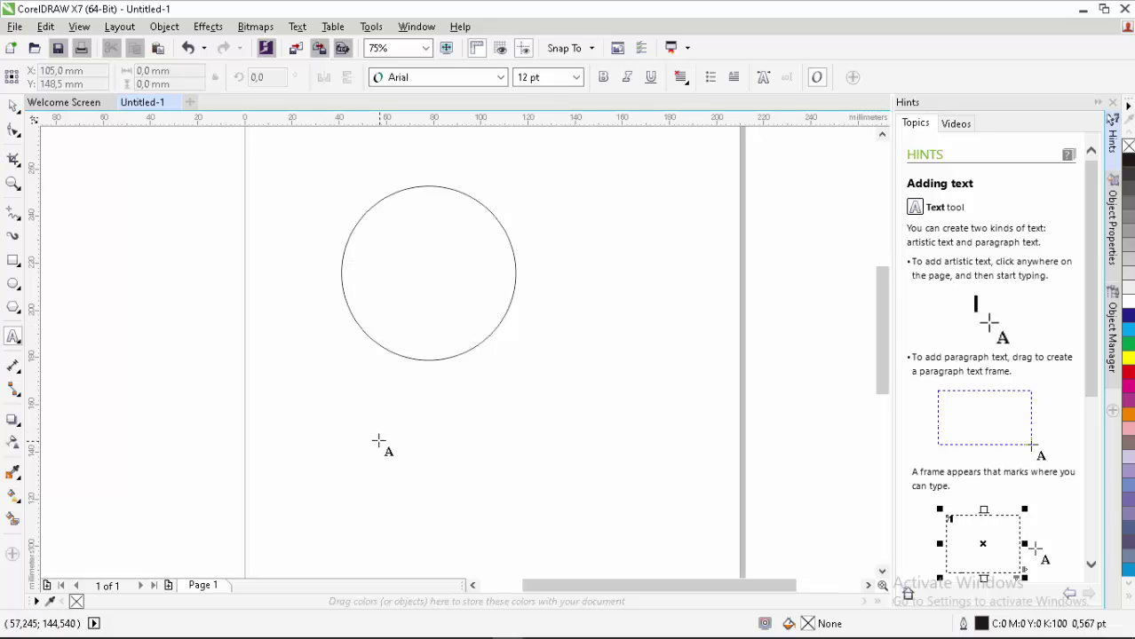
click(373, 436)
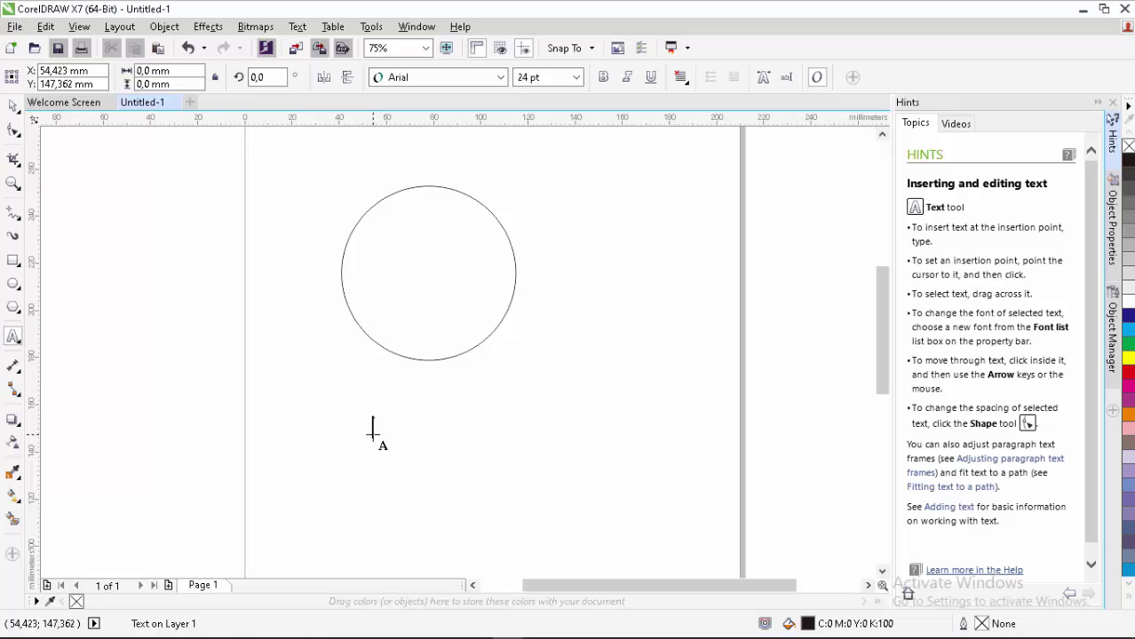
text(KANTOR URUSAN)
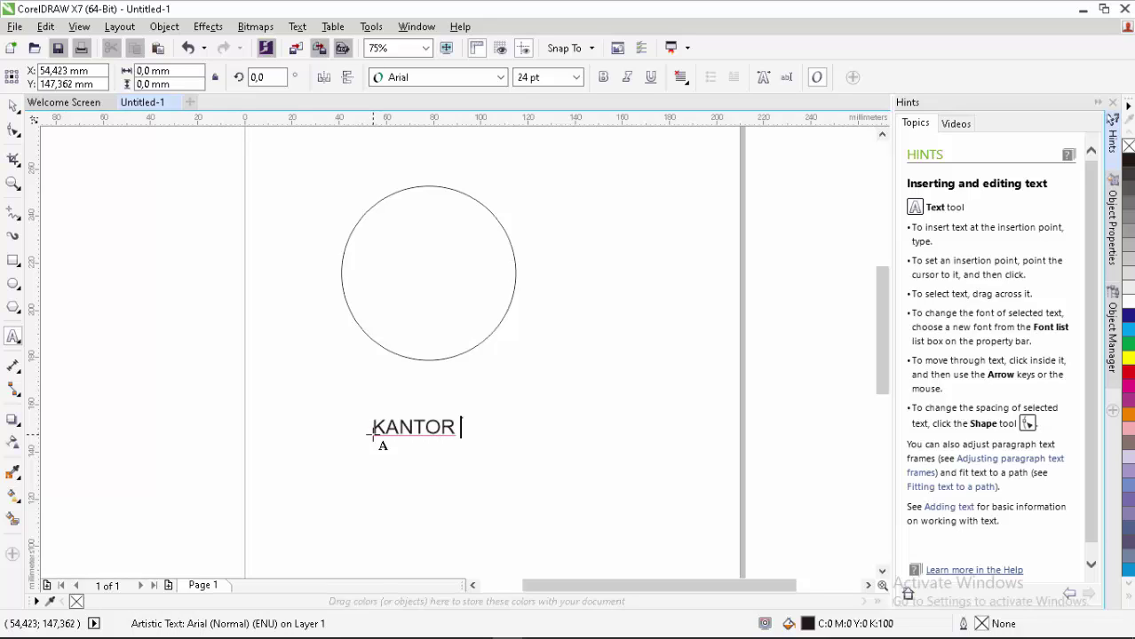
text( ORANG)
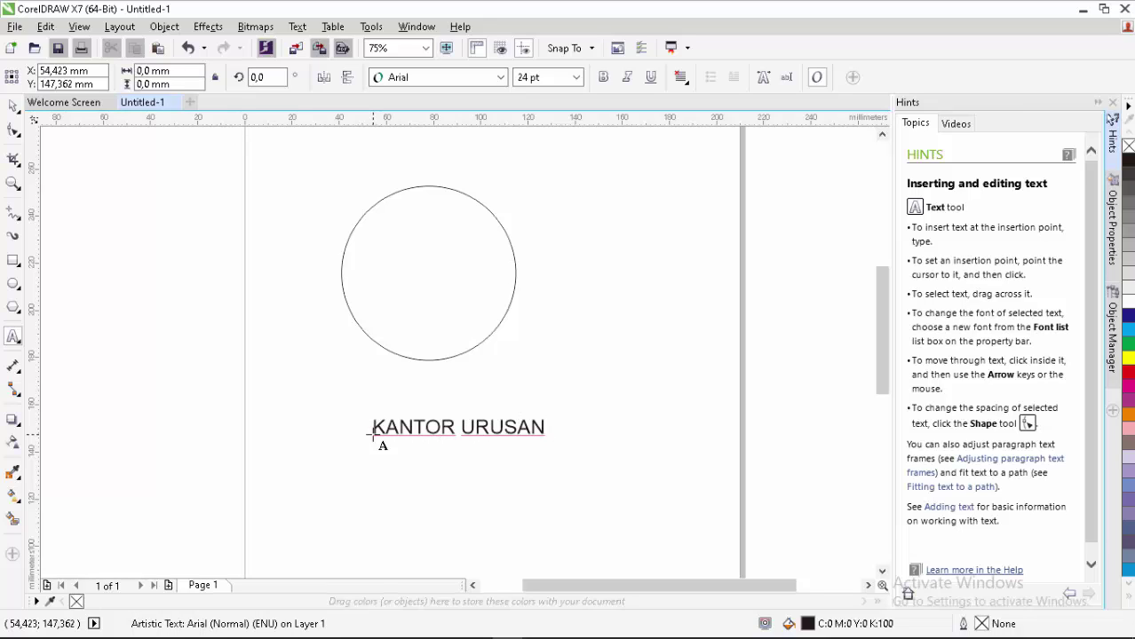
text(LAIN)
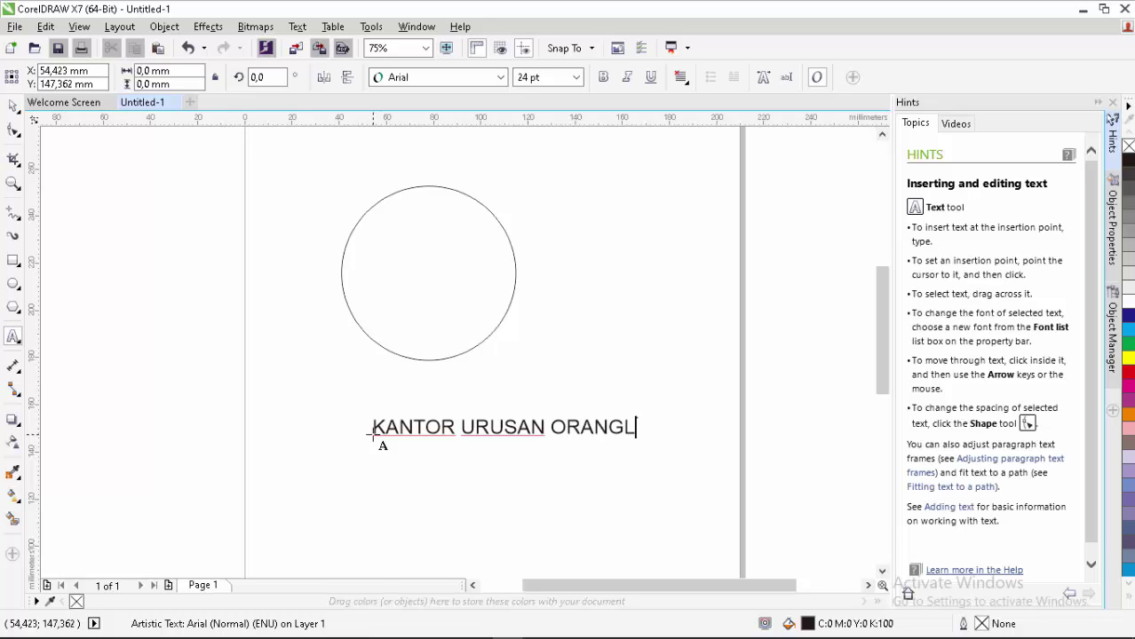
click(627, 427)
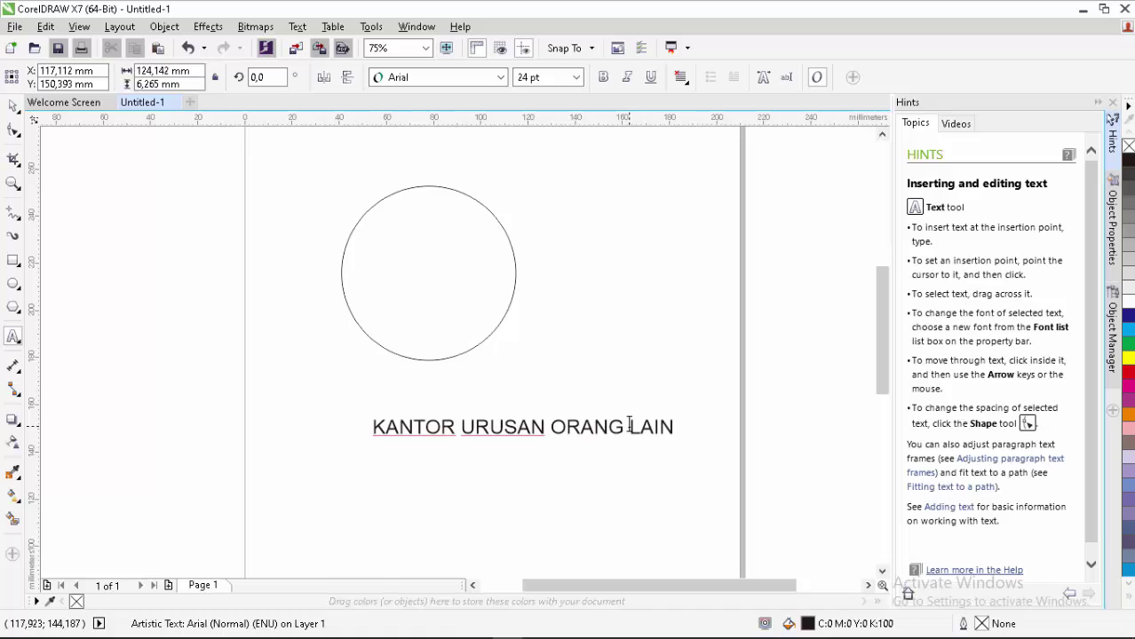
key(Escape)
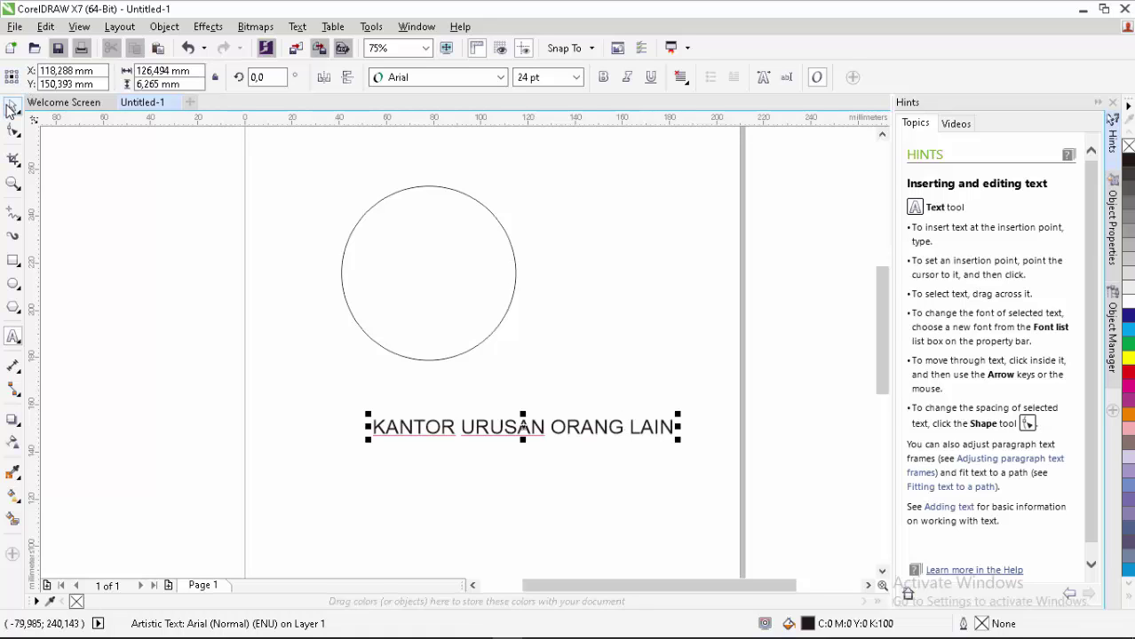
- Scale the text line down to about 18.2 pt and format it as bold with a black fill
click(13, 105)
drag(680, 439, 673, 436)
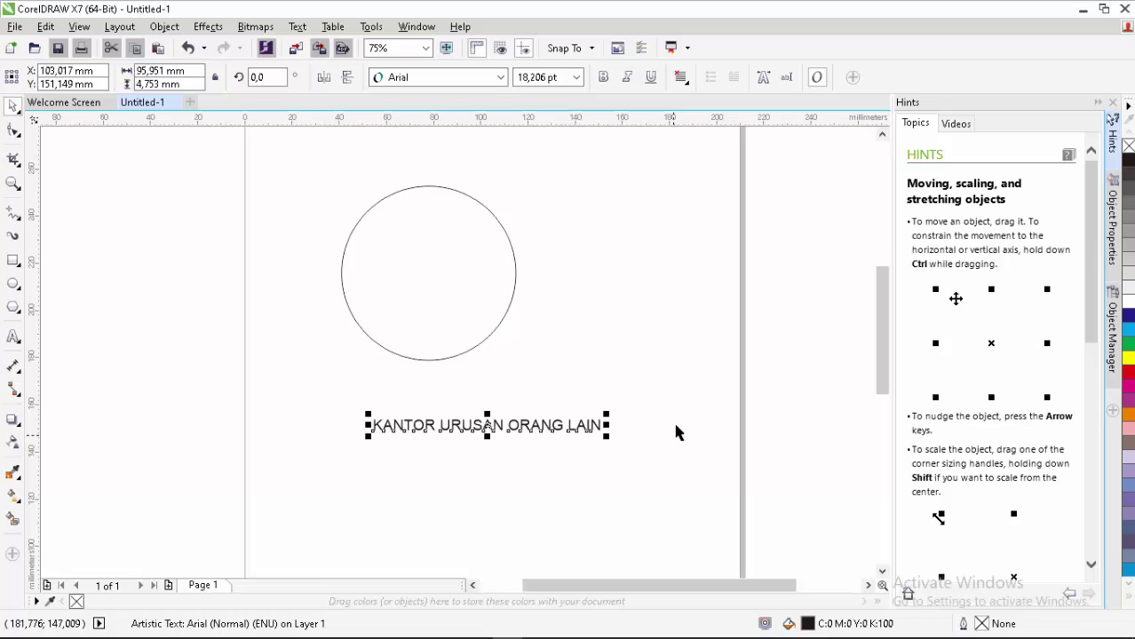
click(1130, 164)
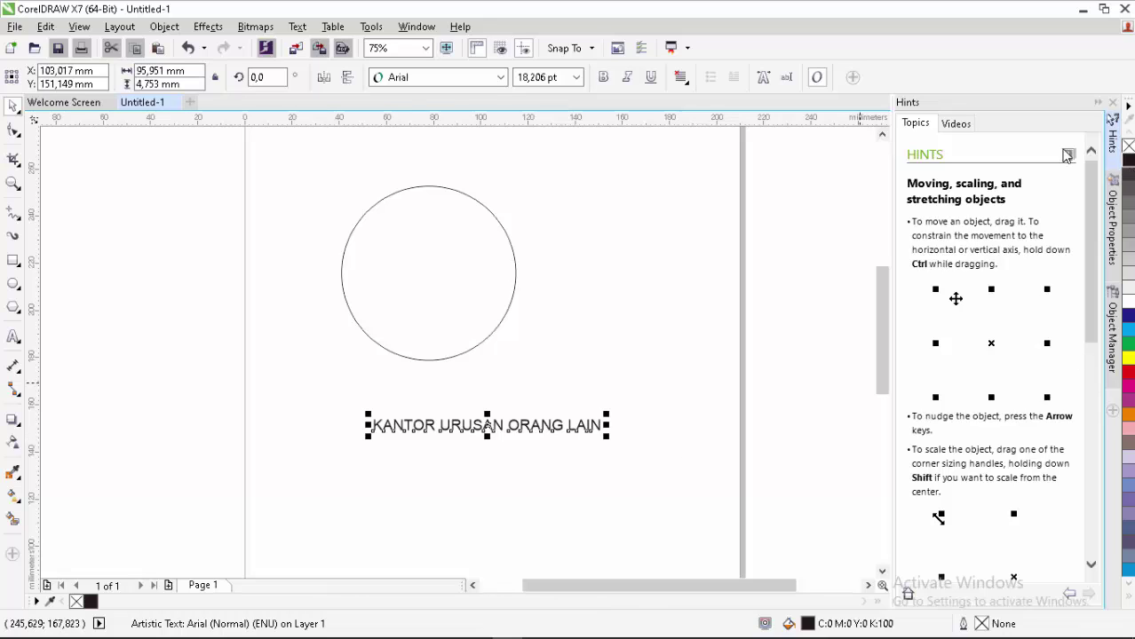
click(603, 80)
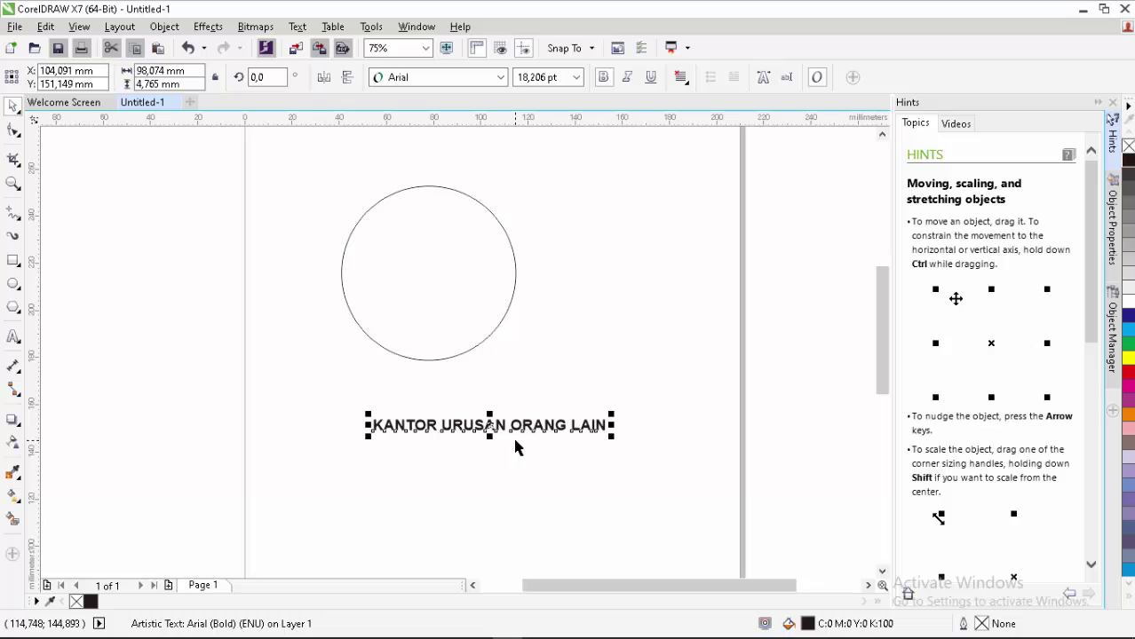
- Duplicate the text line, place the copy below the original and change its wording to "JAKARTA BARAT"
key(ctrl+d)
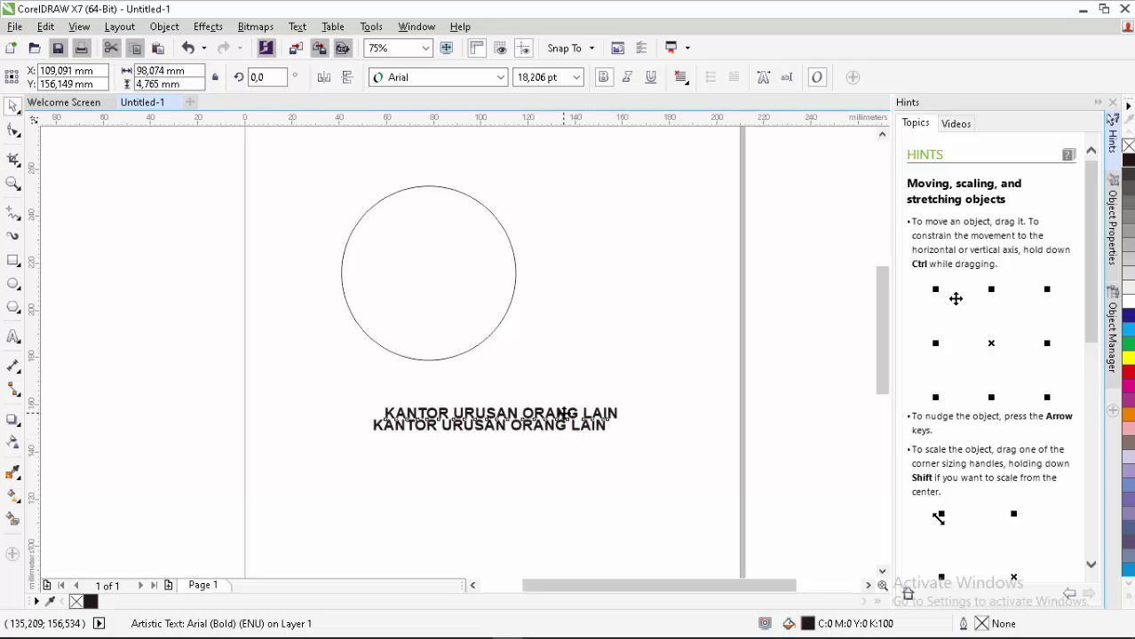
drag(563, 414, 559, 484)
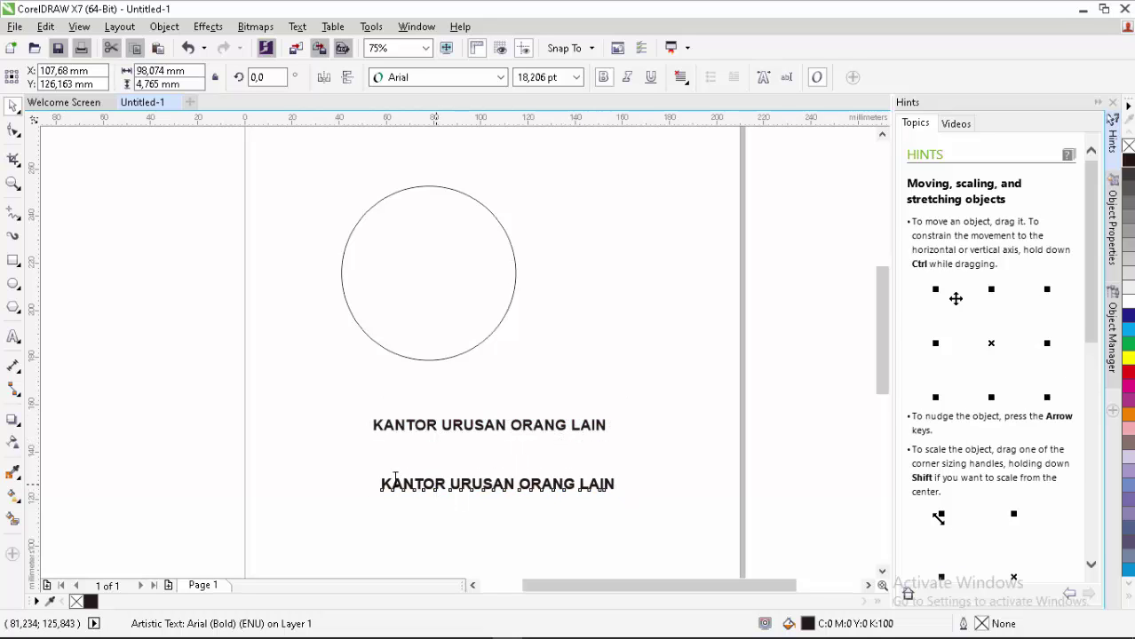
click(395, 480)
drag(382, 484, 634, 482)
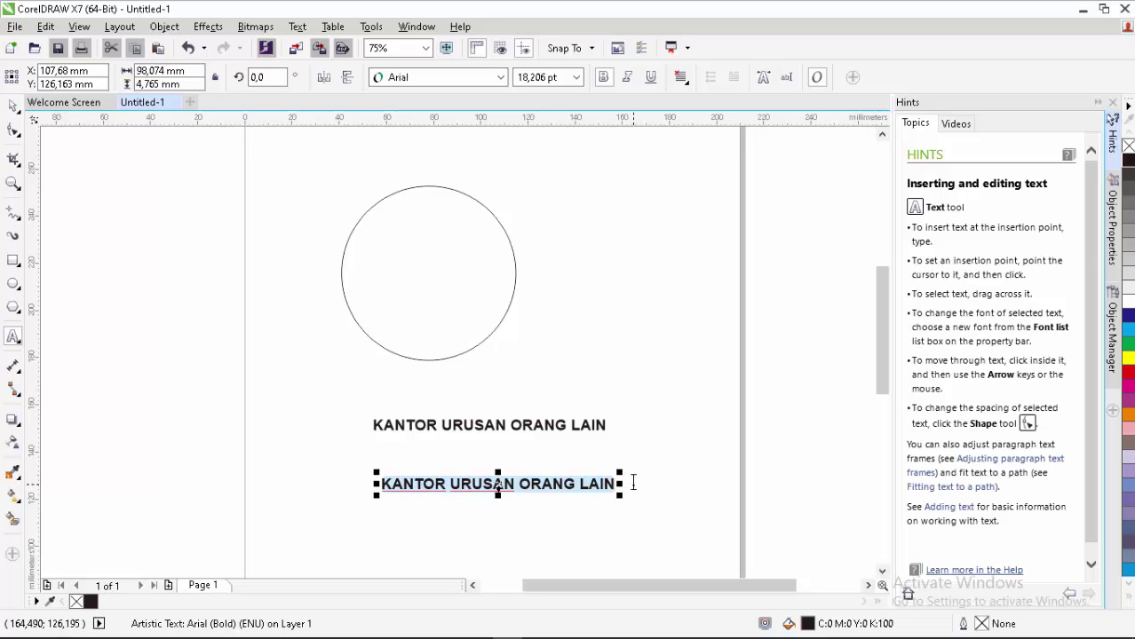
text(JAKART)
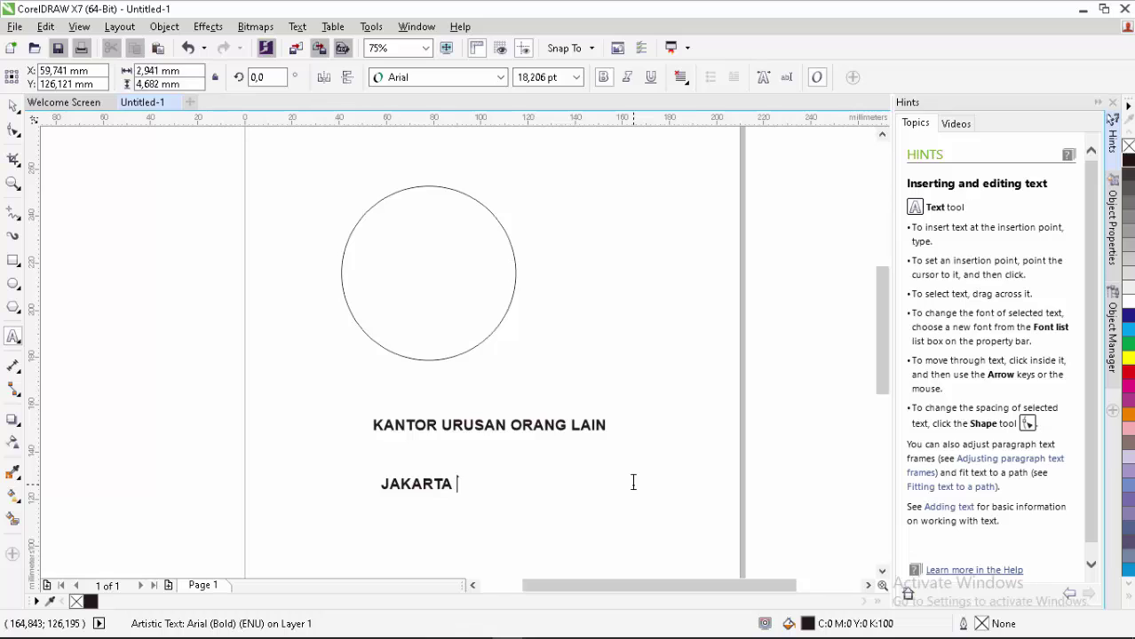
text(ARAT)
click(15, 108)
click(543, 329)
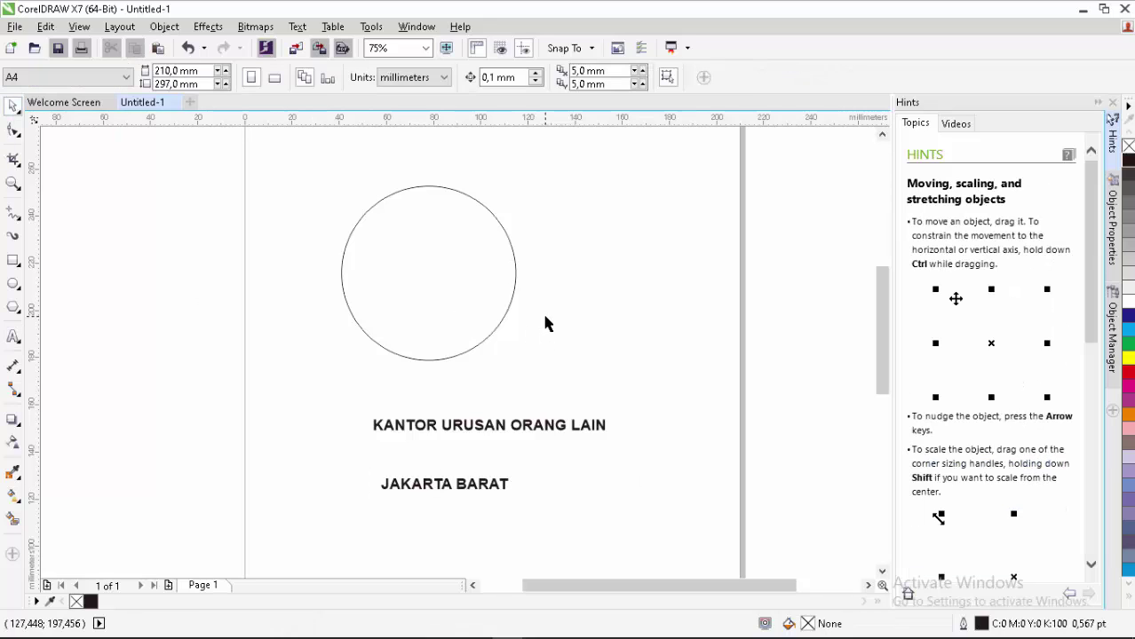
- Fill the "KANTOR URUSAN ORANG LAIN" text with red and move it roughly centred beneath the circle
click(552, 432)
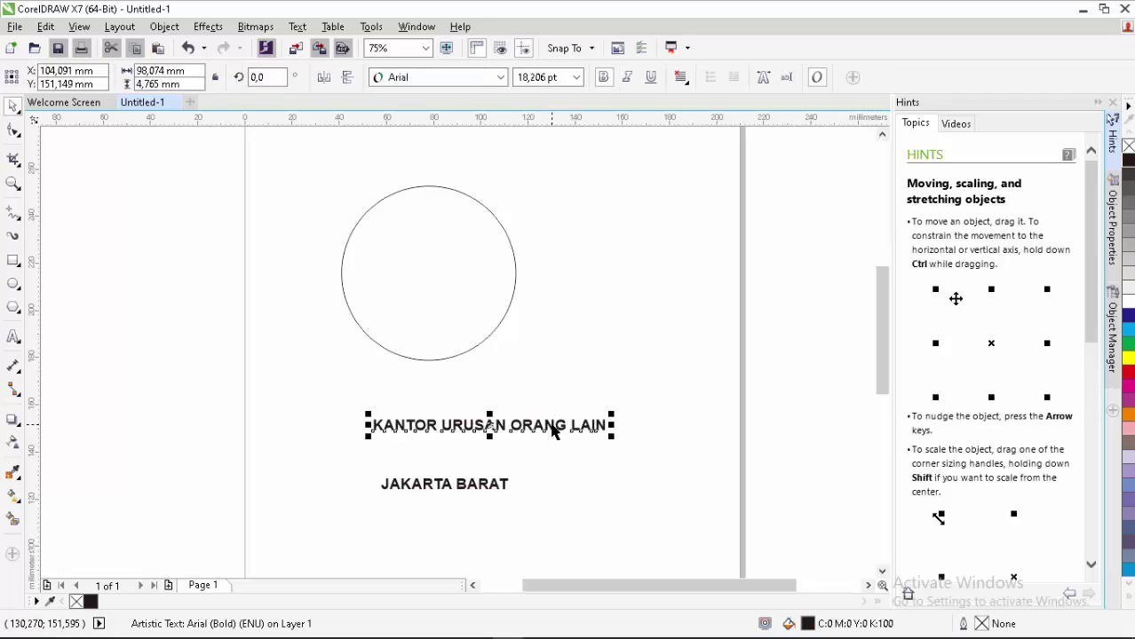
click(1128, 373)
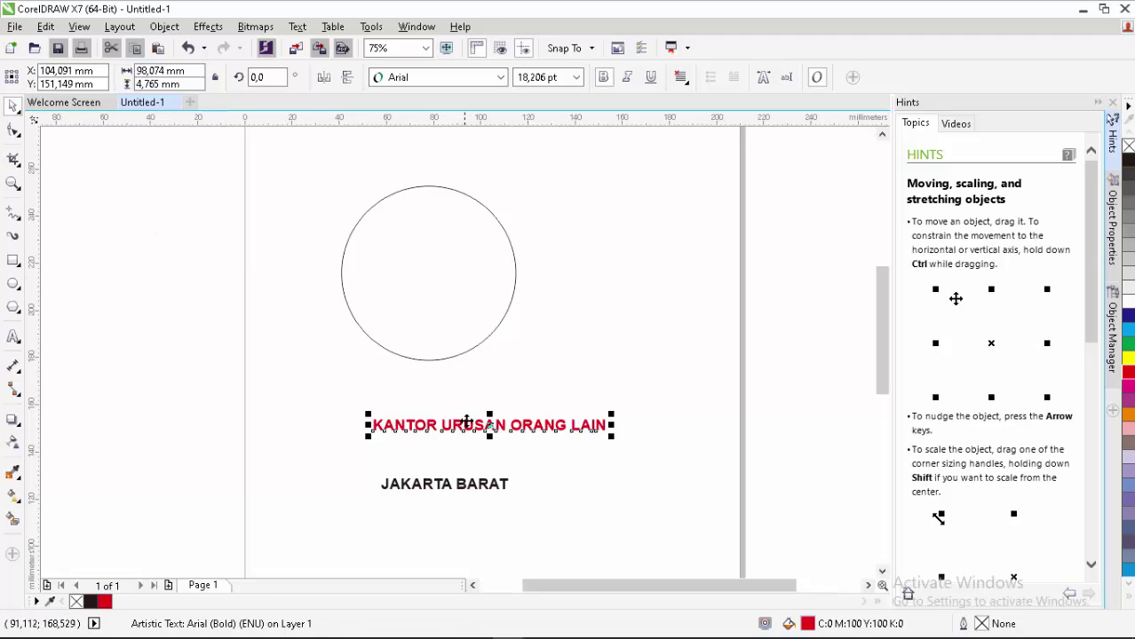
drag(465, 427, 414, 419)
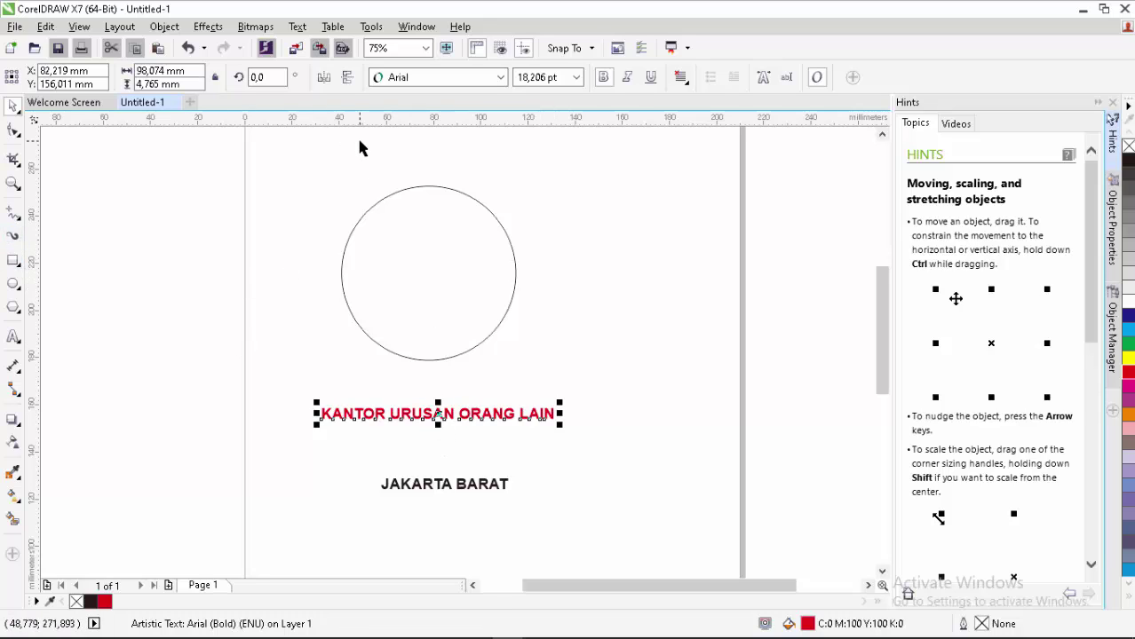
- Fit the red text to the circle as a path, curving it inside the upper arc at a -9.0 mm offset
click(297, 26)
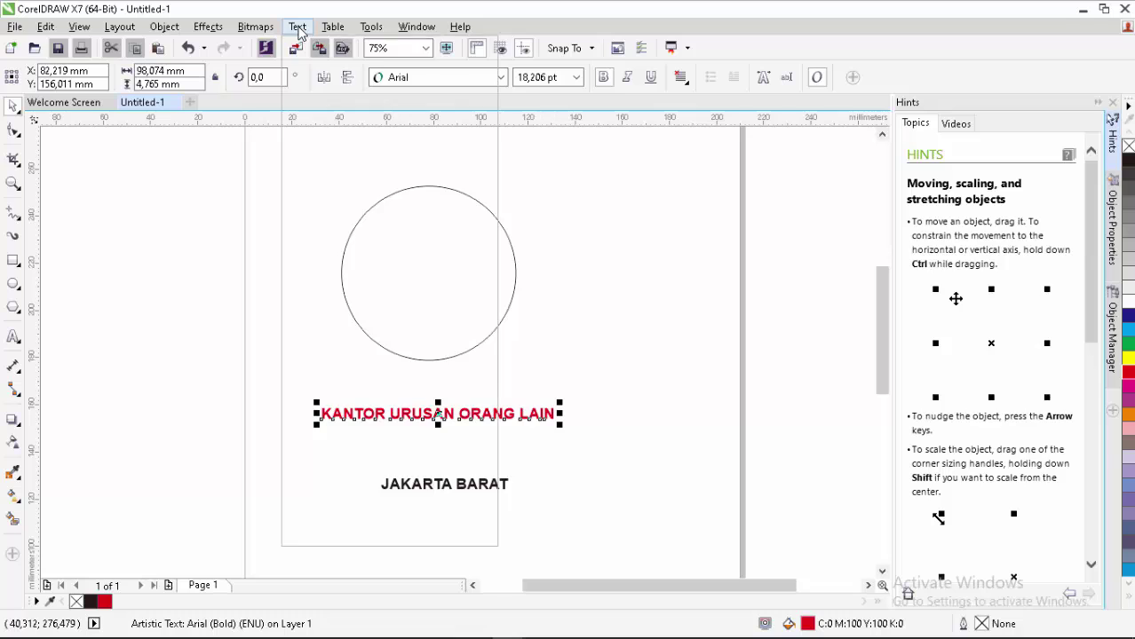
mouse_move(444, 403)
click(585, 327)
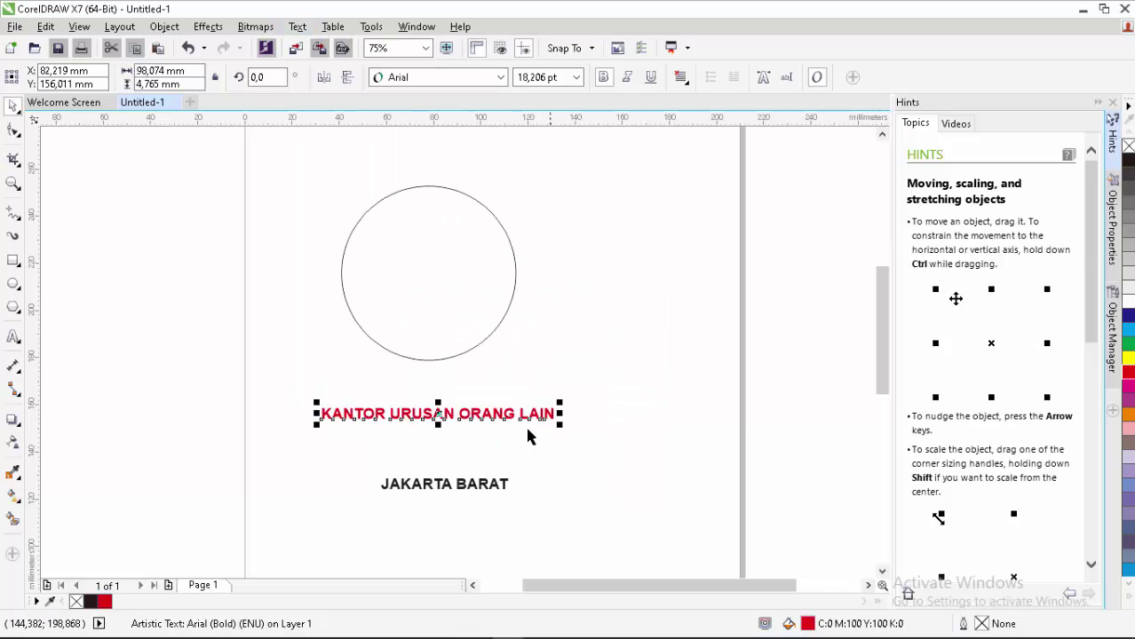
click(297, 27)
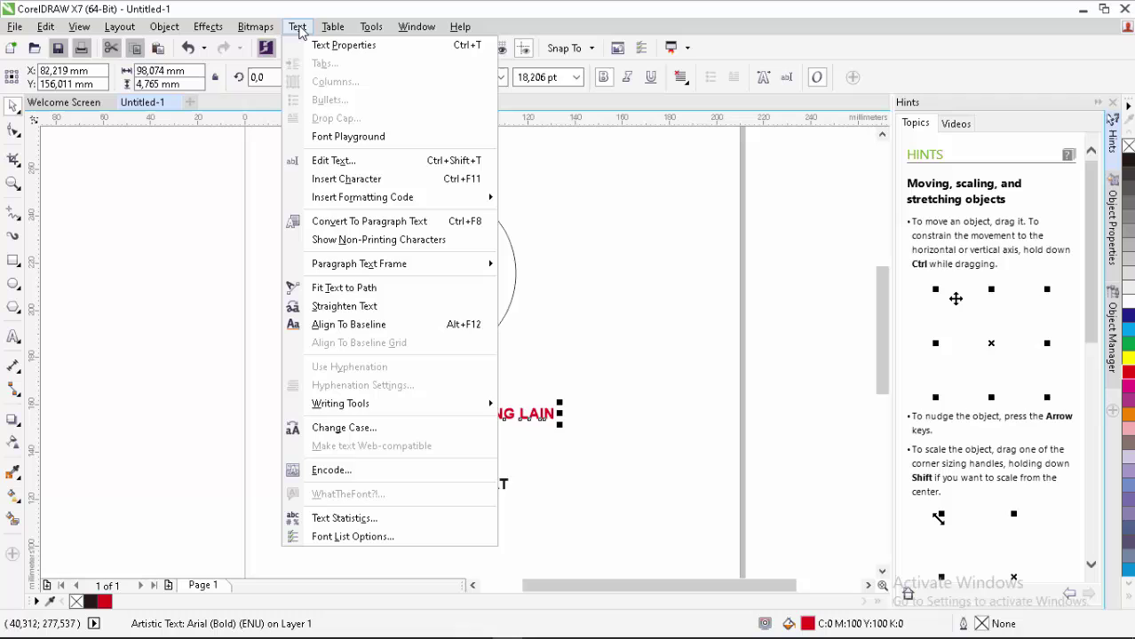
click(361, 290)
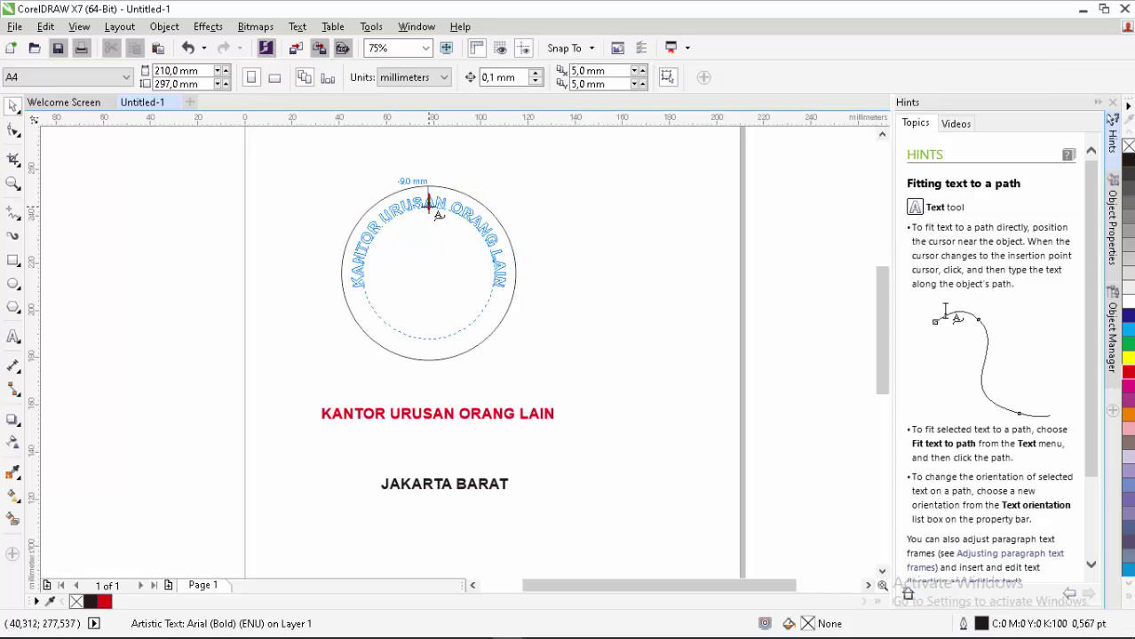
click(430, 206)
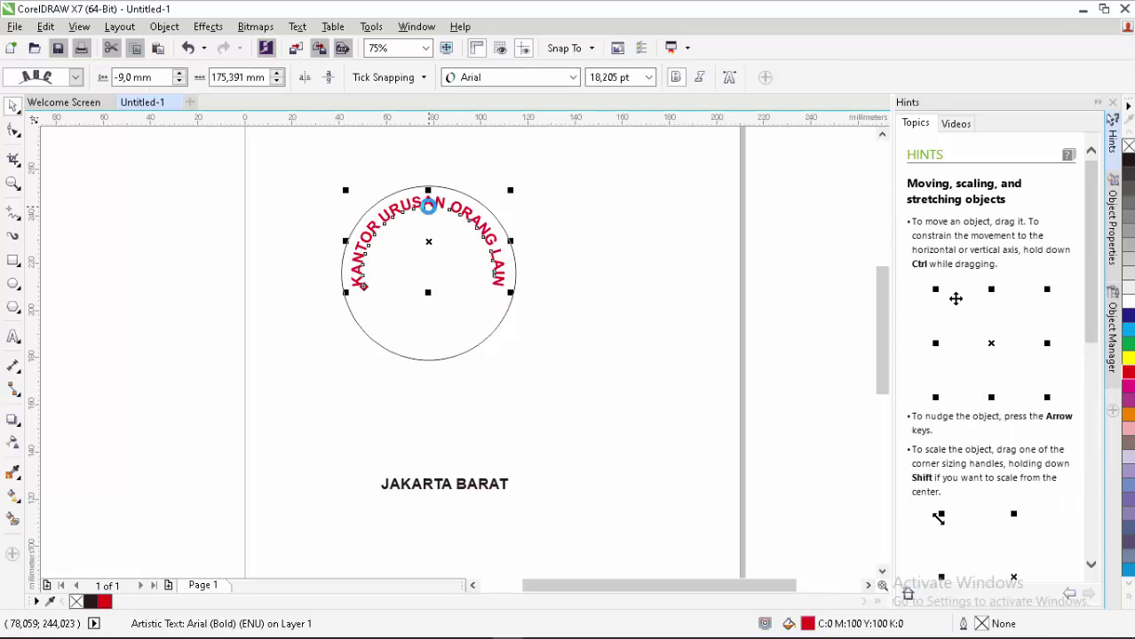
- Shift the curved red text outward along the circle to a -6.3 mm offset, centred on the upper arc
scroll(422, 193, up, 3)
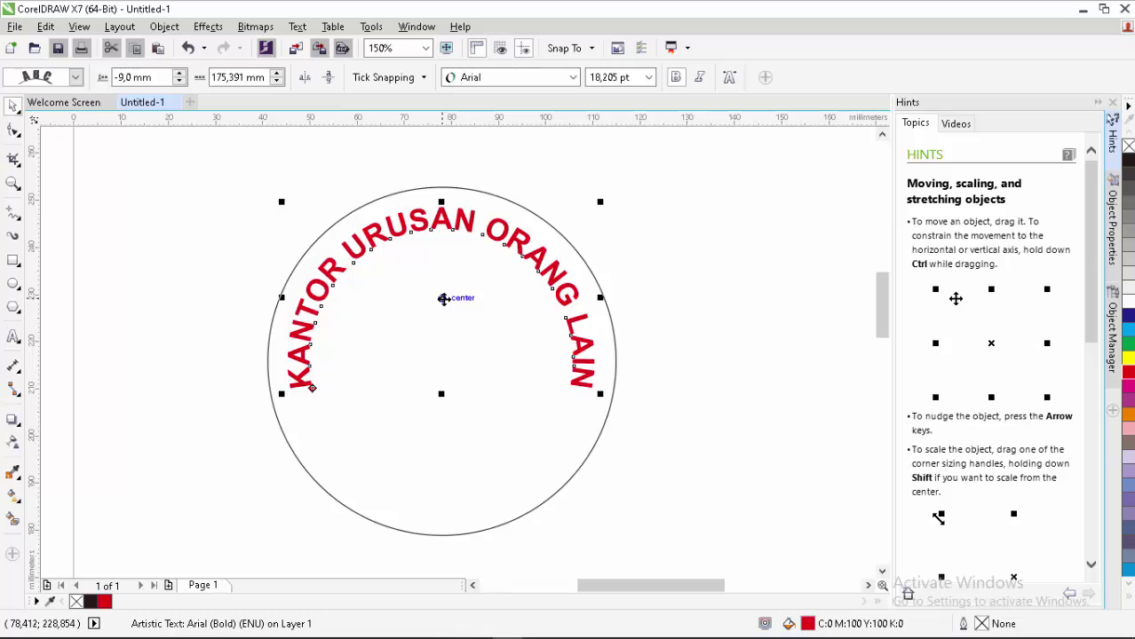
drag(442, 298, 443, 286)
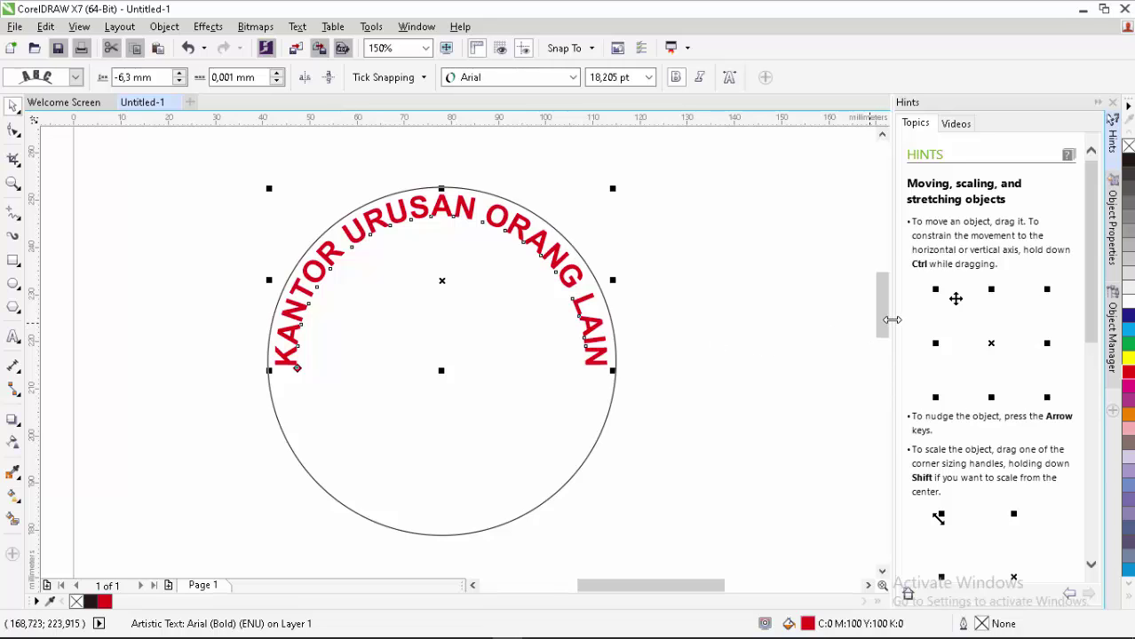
drag(882, 320, 884, 333)
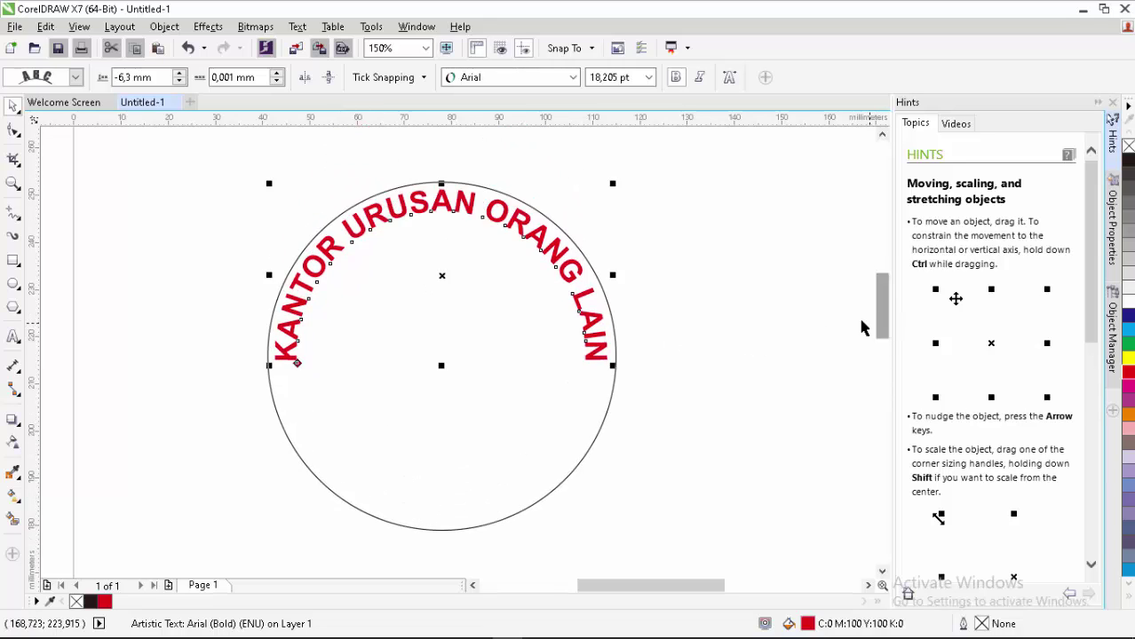
- Move the "JAKARTA BARAT" text up to just below the circle, centred, and fill it with blue
scroll(797, 330, down, 2)
click(679, 550)
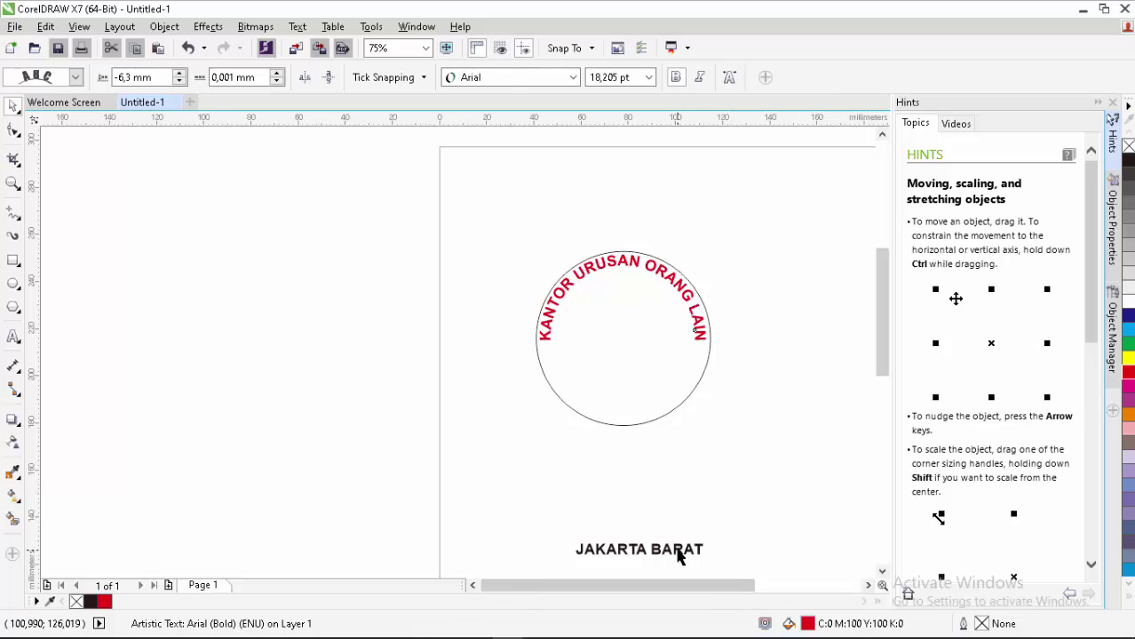
drag(681, 500, 657, 472)
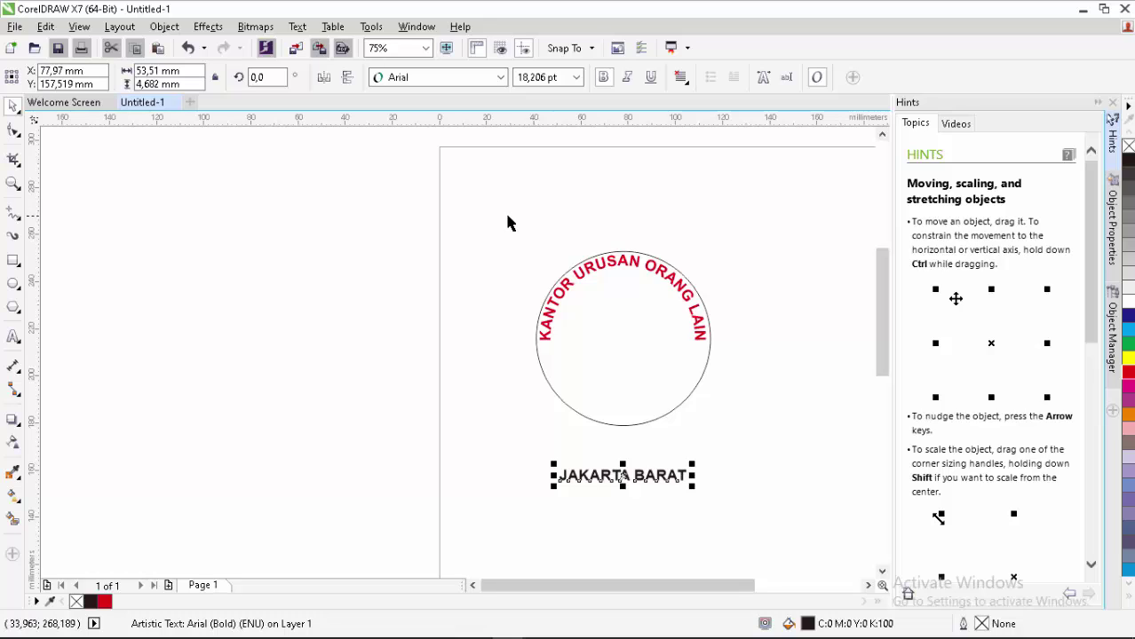
click(1131, 317)
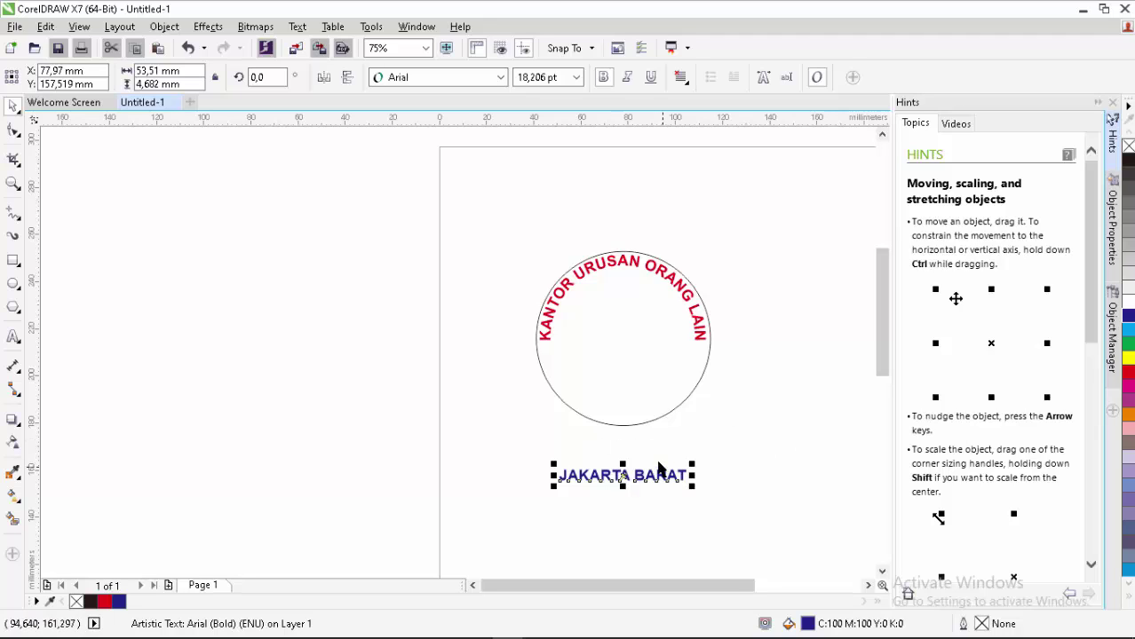
- Fit the "JAKARTA BARAT" text to the circle as a path, placing it inside the lower arc at a -9.0 mm offset
click(298, 27)
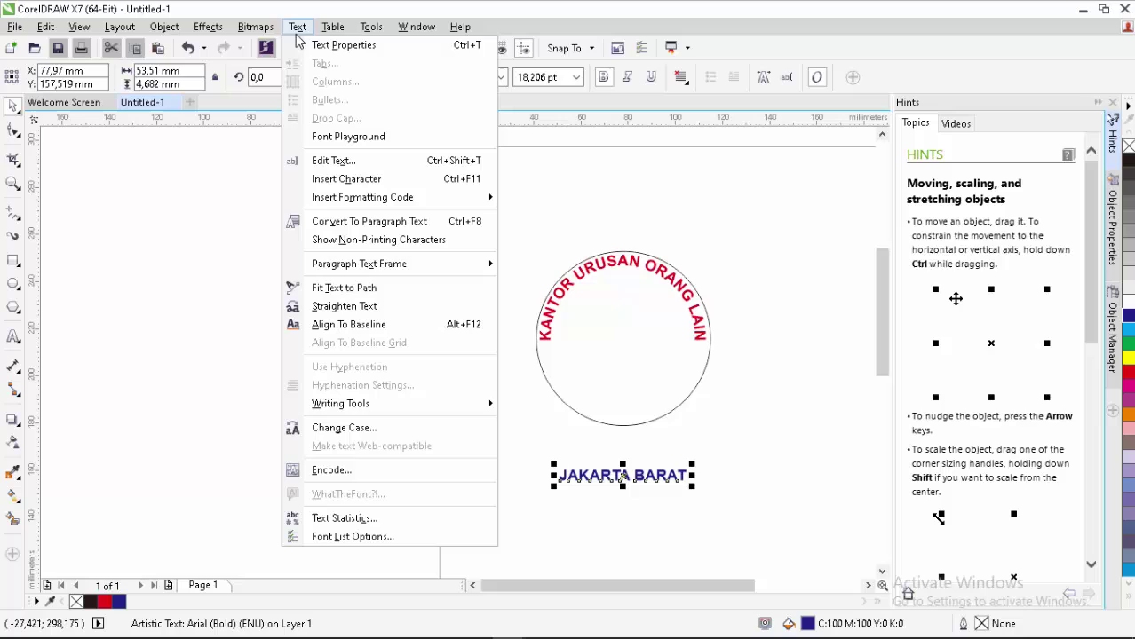
click(372, 289)
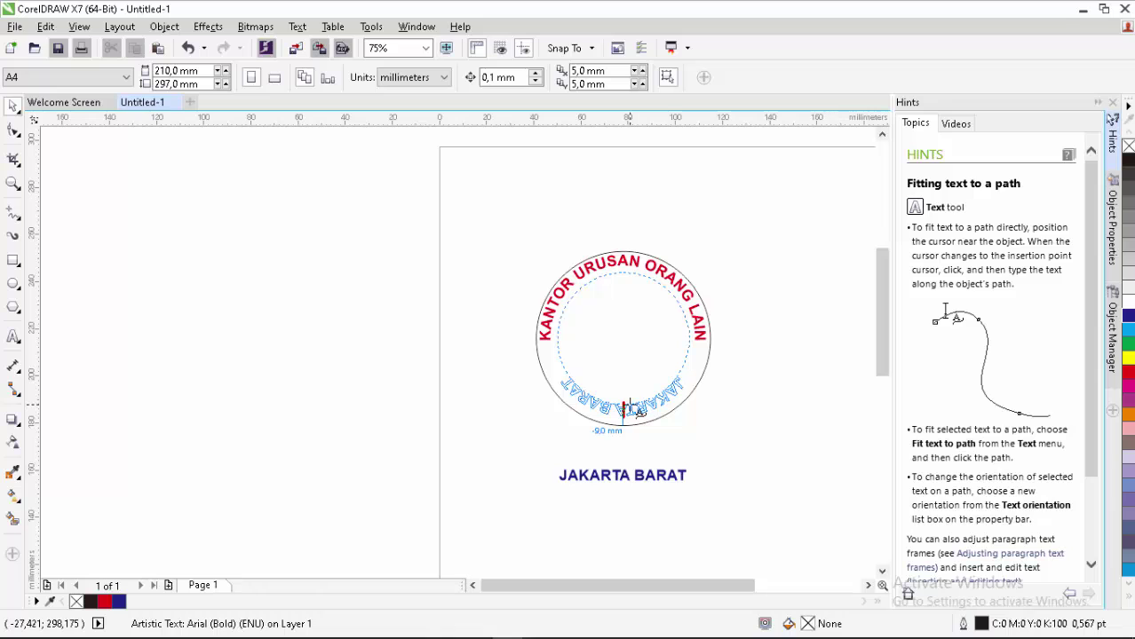
click(631, 411)
scroll(664, 387, up, 2)
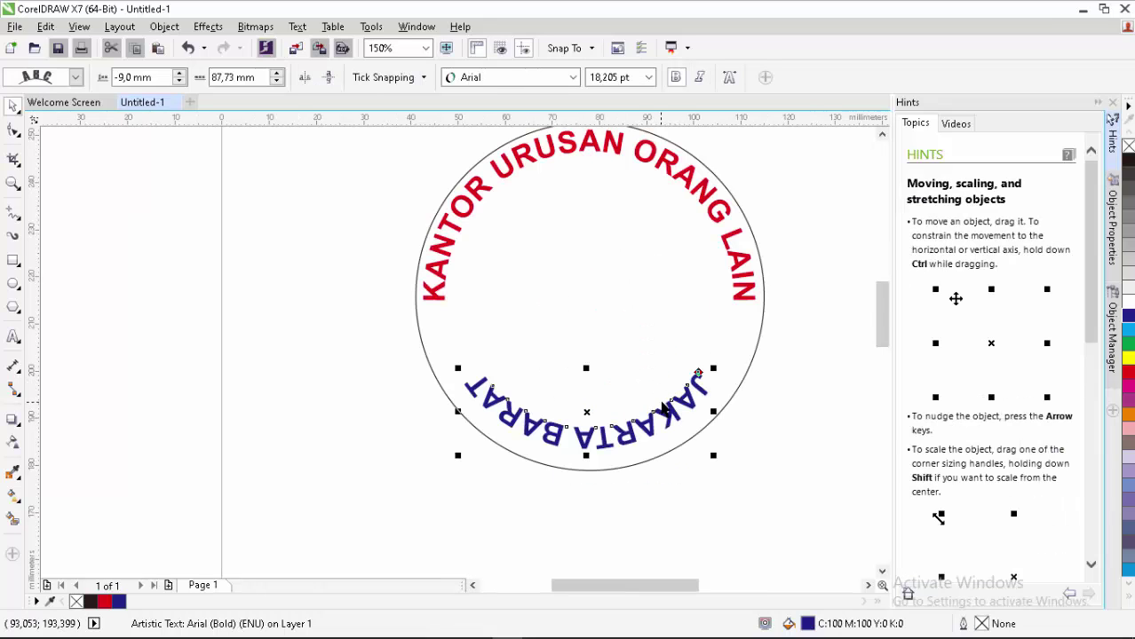
click(882, 134)
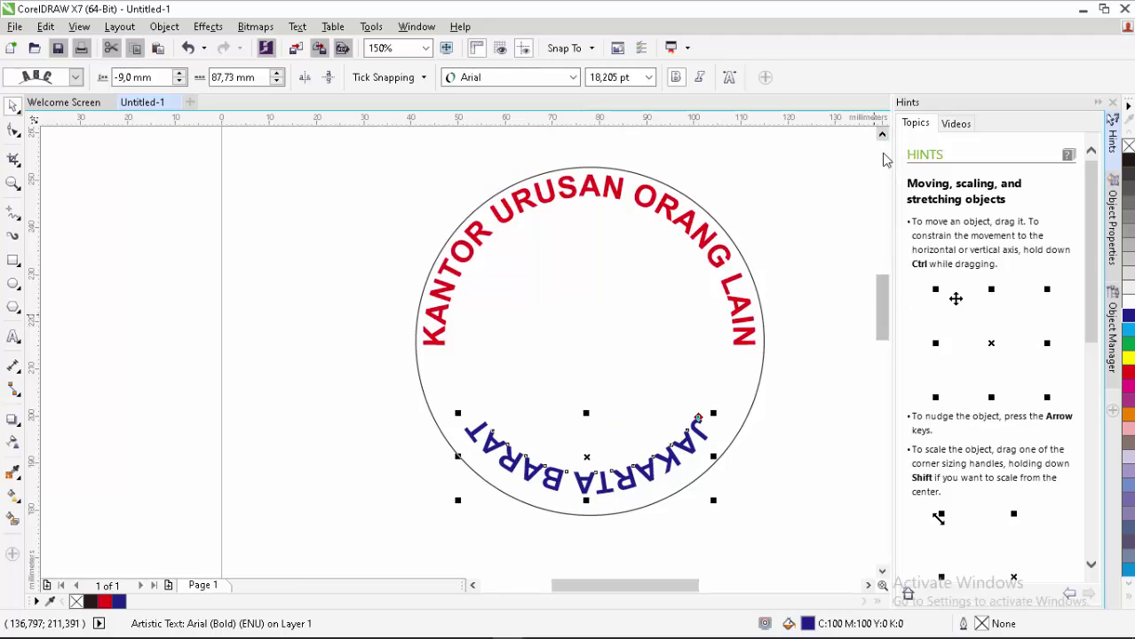
click(866, 587)
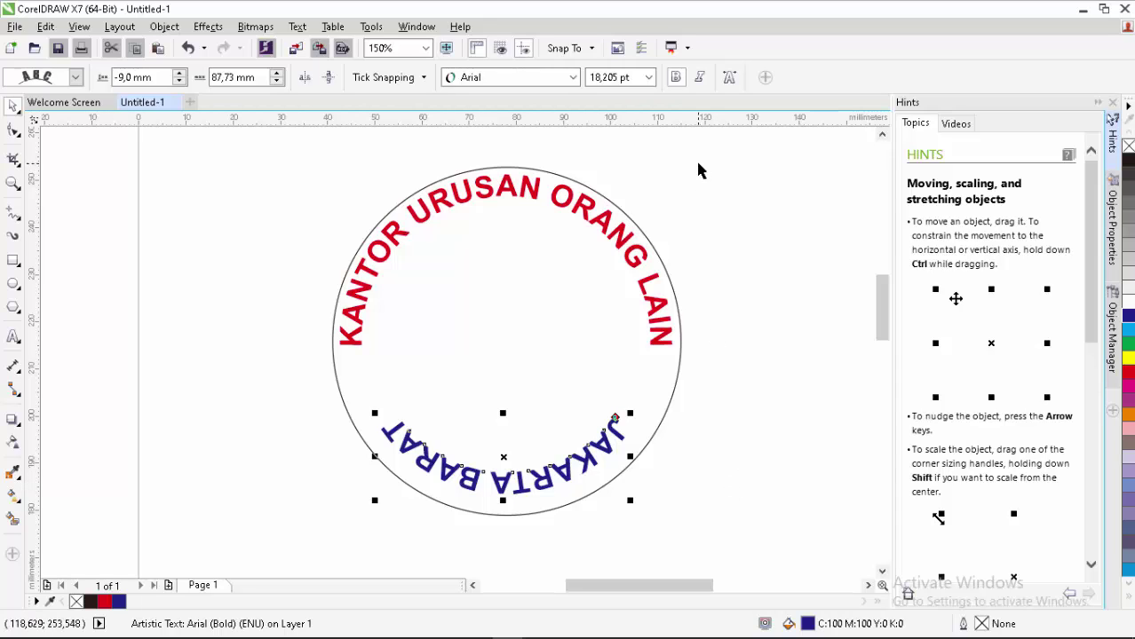
- Mirror the "JAKARTA BARAT" text vertically and horizontally on its path, then move it down close to the circle's lower edge
click(329, 78)
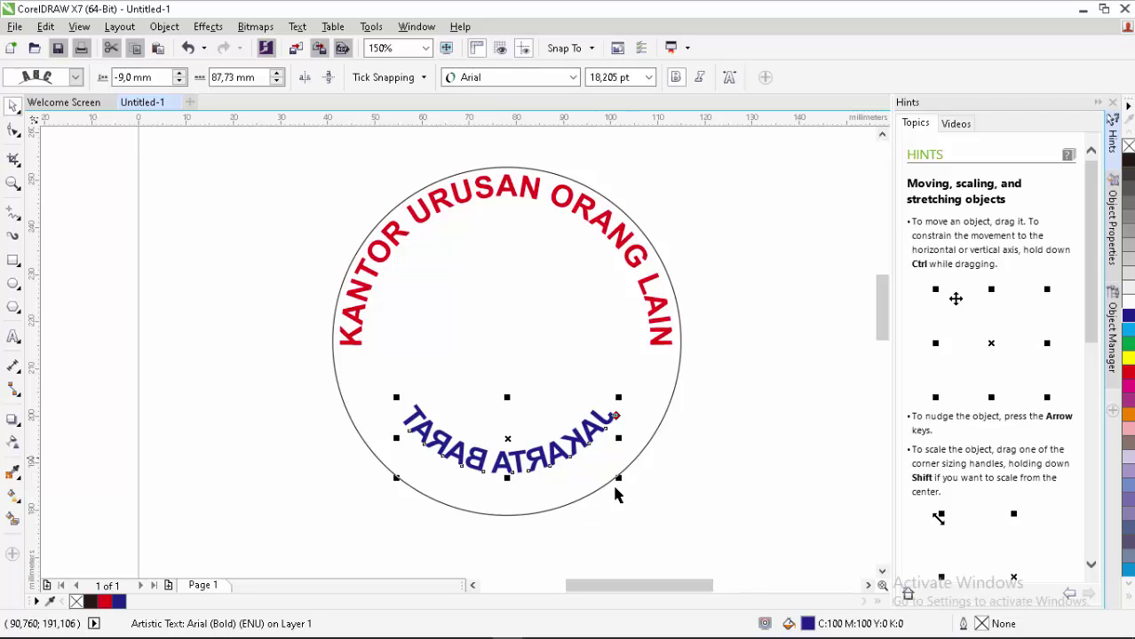
click(305, 79)
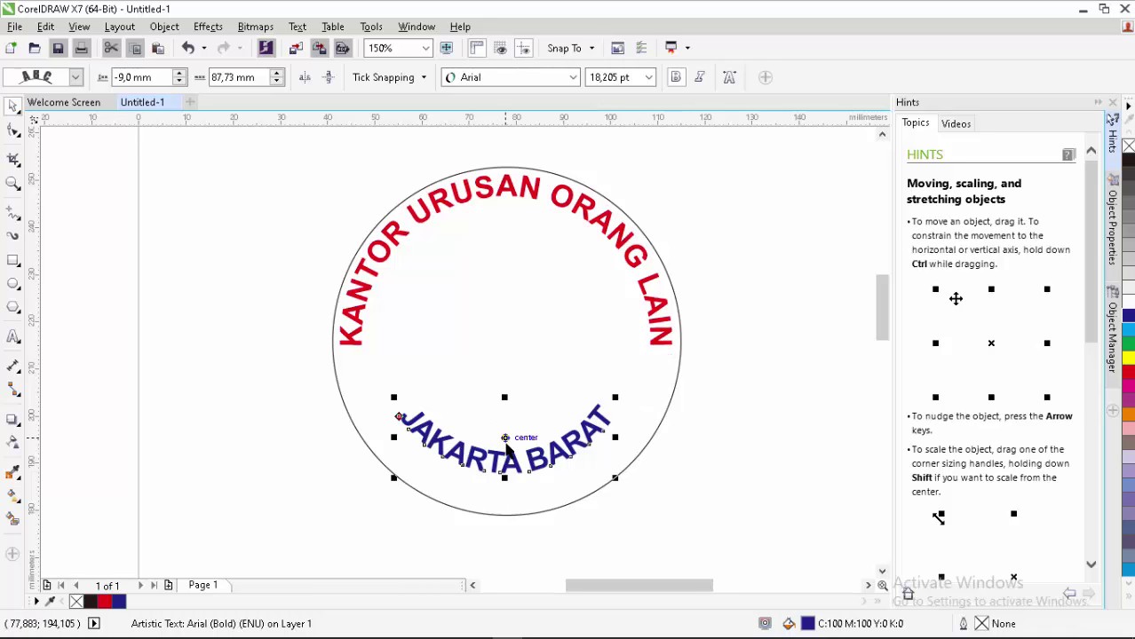
drag(505, 439, 507, 472)
click(706, 456)
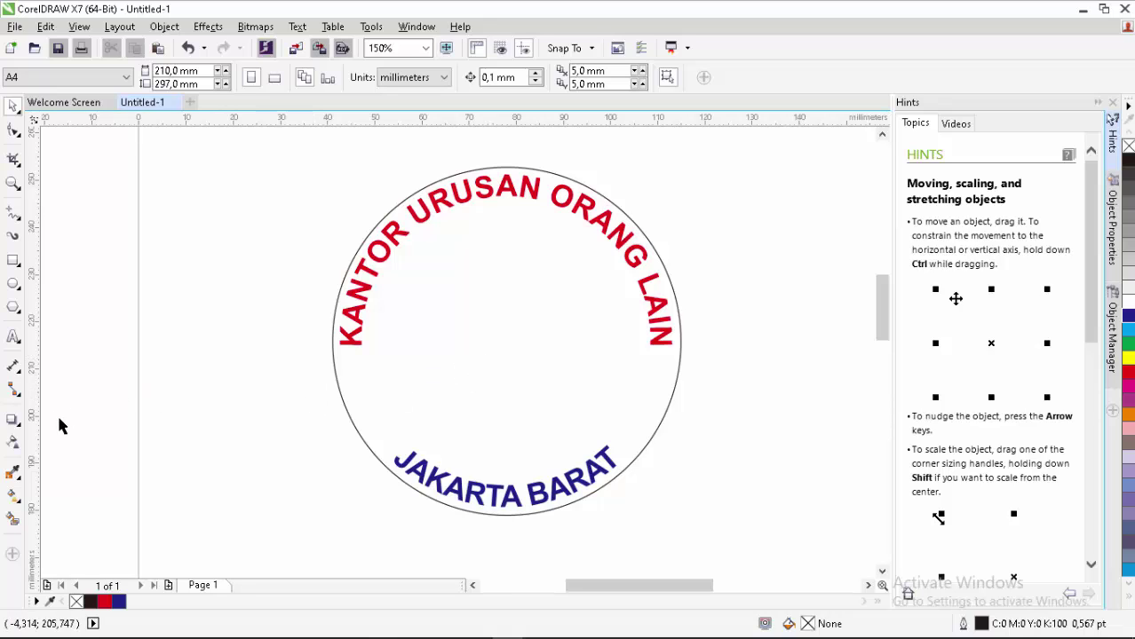
- Draw a five-pointed star about 3.5 mm wide inside the circle, below the start of the red text, and fill it with blue
click(13, 313)
click(61, 324)
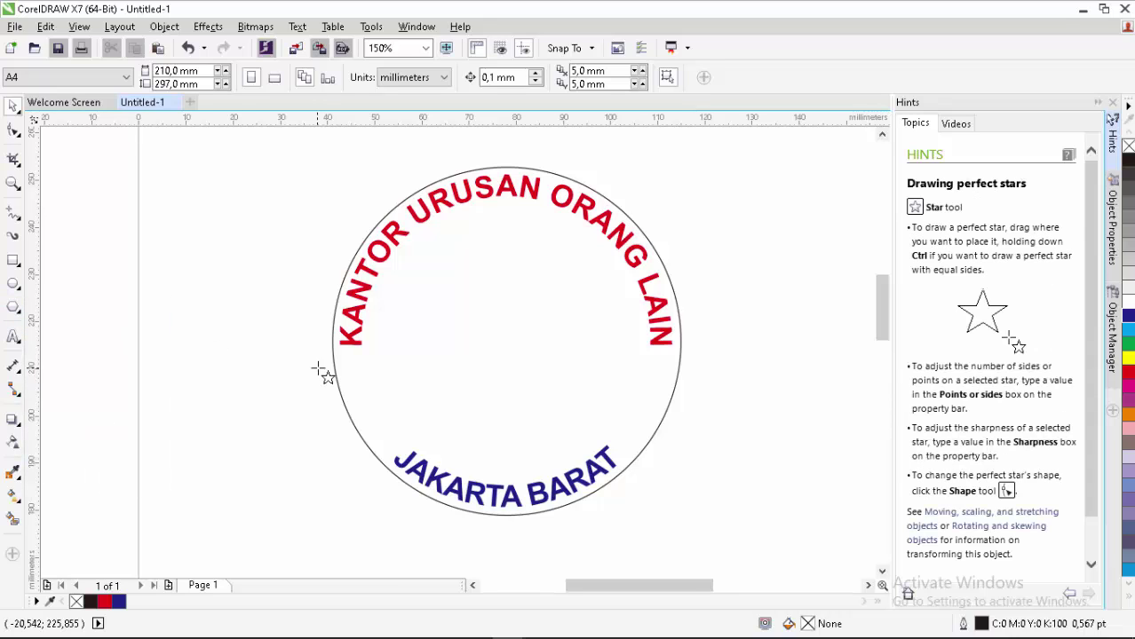
drag(357, 398, 375, 408)
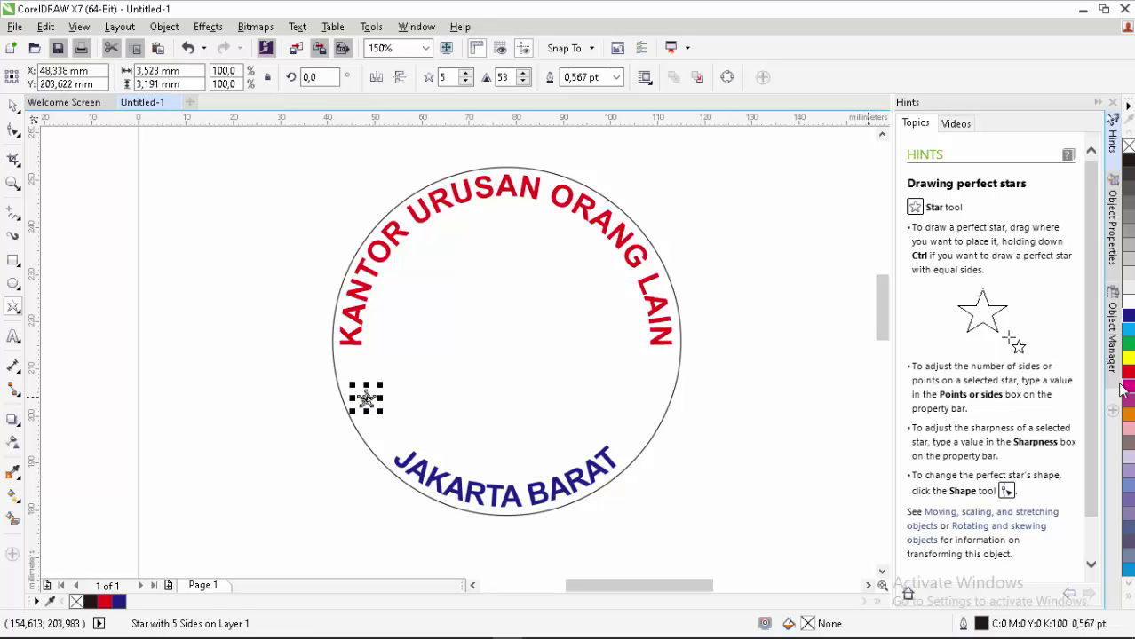
click(1128, 317)
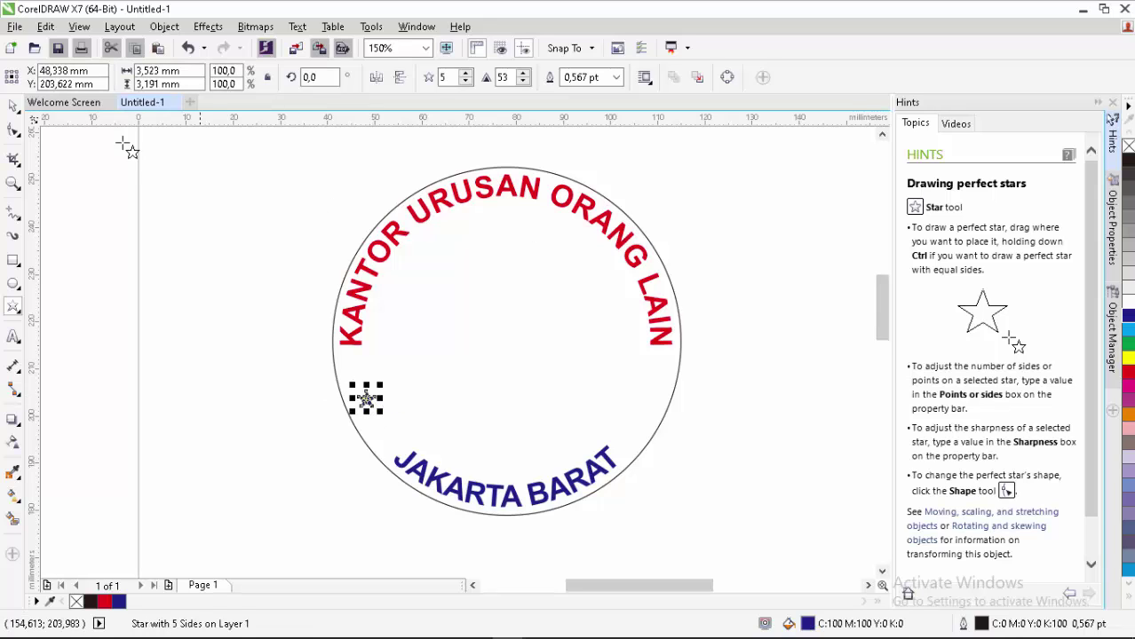
click(13, 105)
click(135, 248)
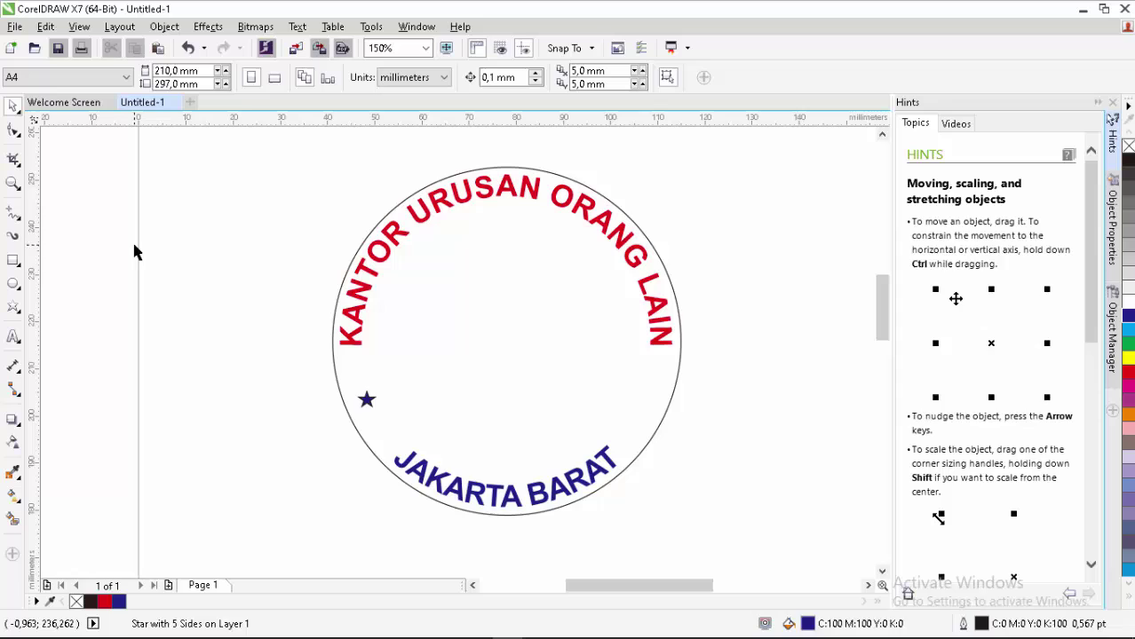
- Nudge the star 0.6 mm to the left
click(373, 401)
key(Left)
key(Left)
key(Left)
key(Left)
key(Left)
key(Left)
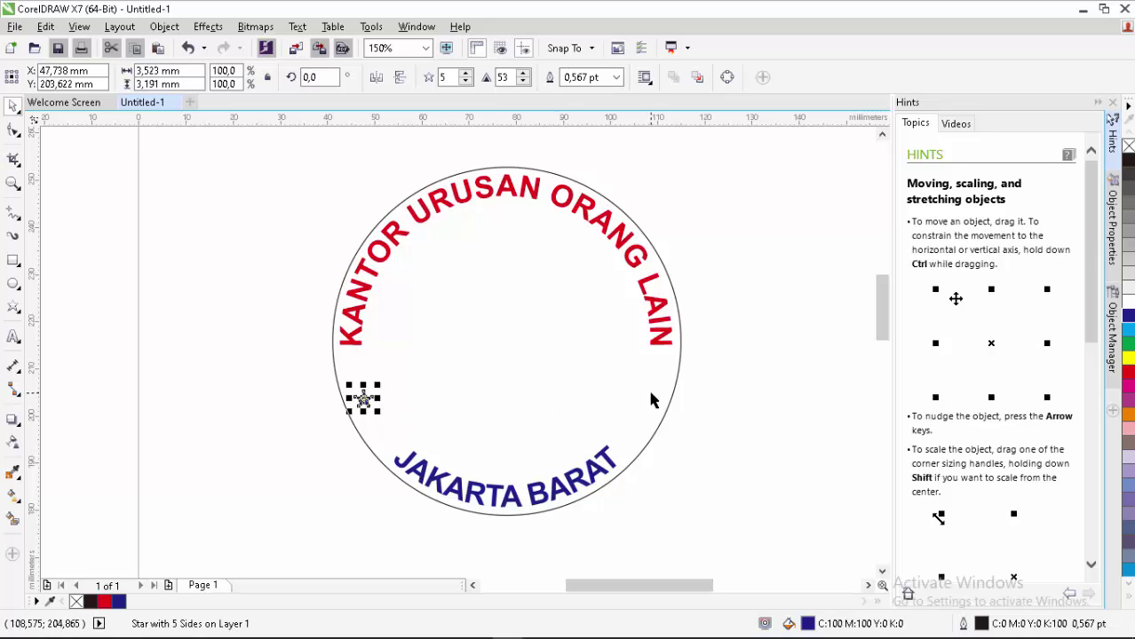
- Duplicate the star and place the copy on the opposite side of the circle, below the end of the red text
key(ctrl+d)
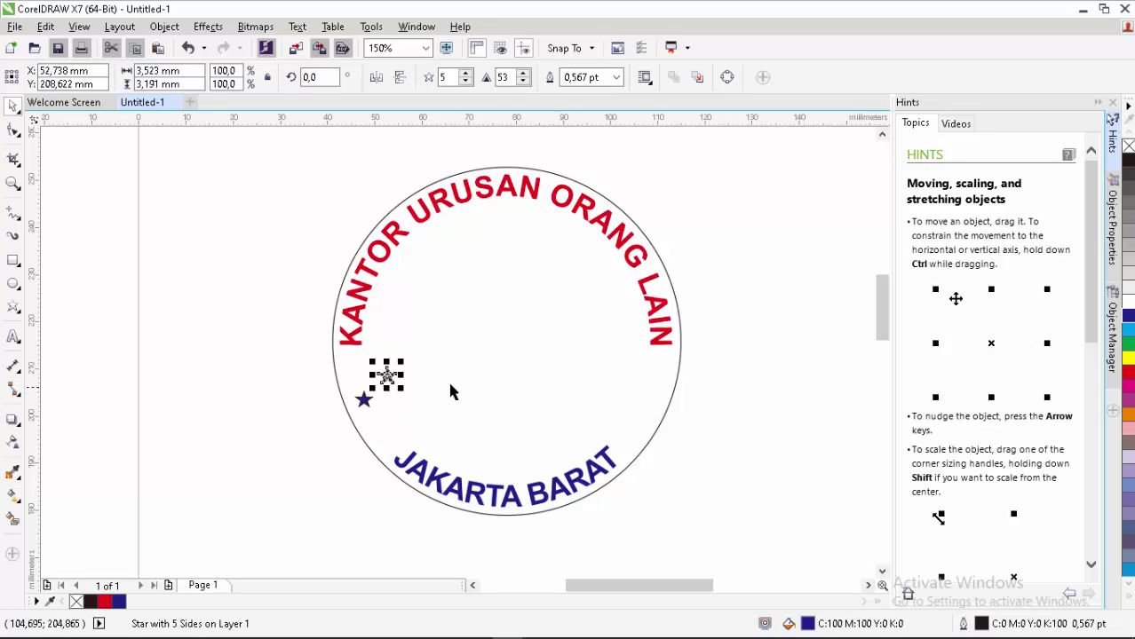
drag(387, 375, 650, 409)
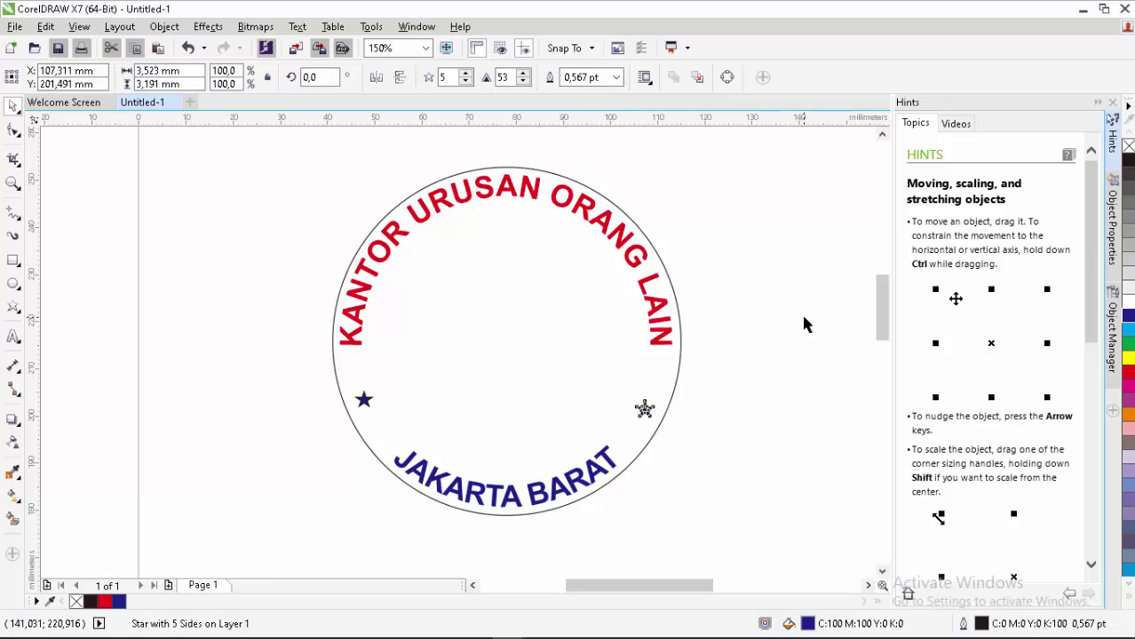
click(804, 319)
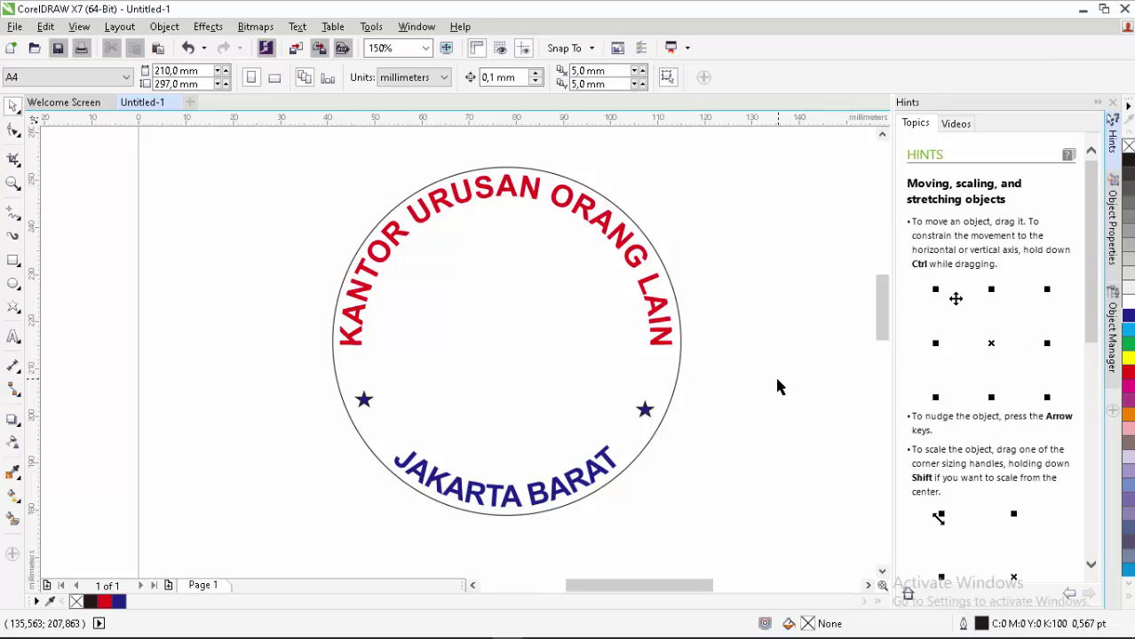
drag(699, 587, 733, 571)
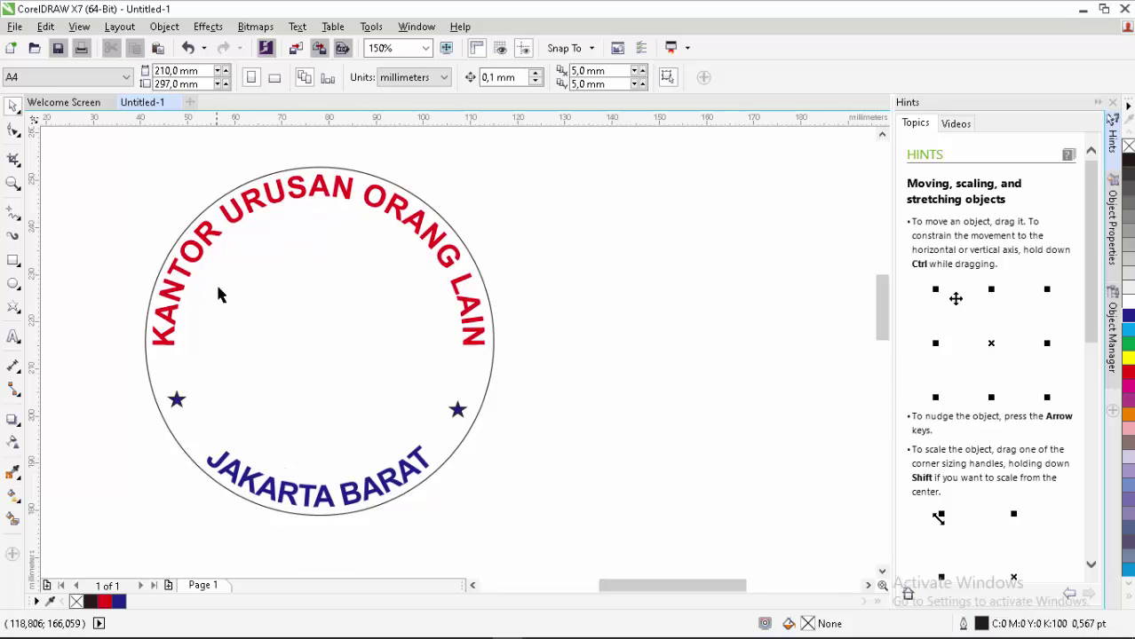
drag(181, 270, 355, 386)
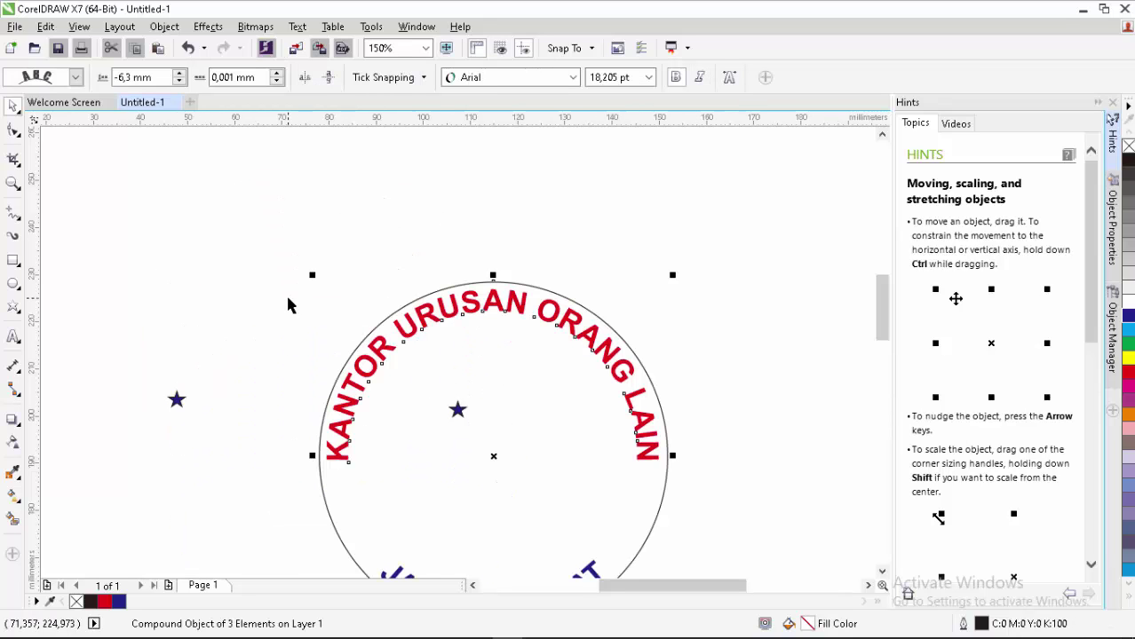
key(ctrl+z)
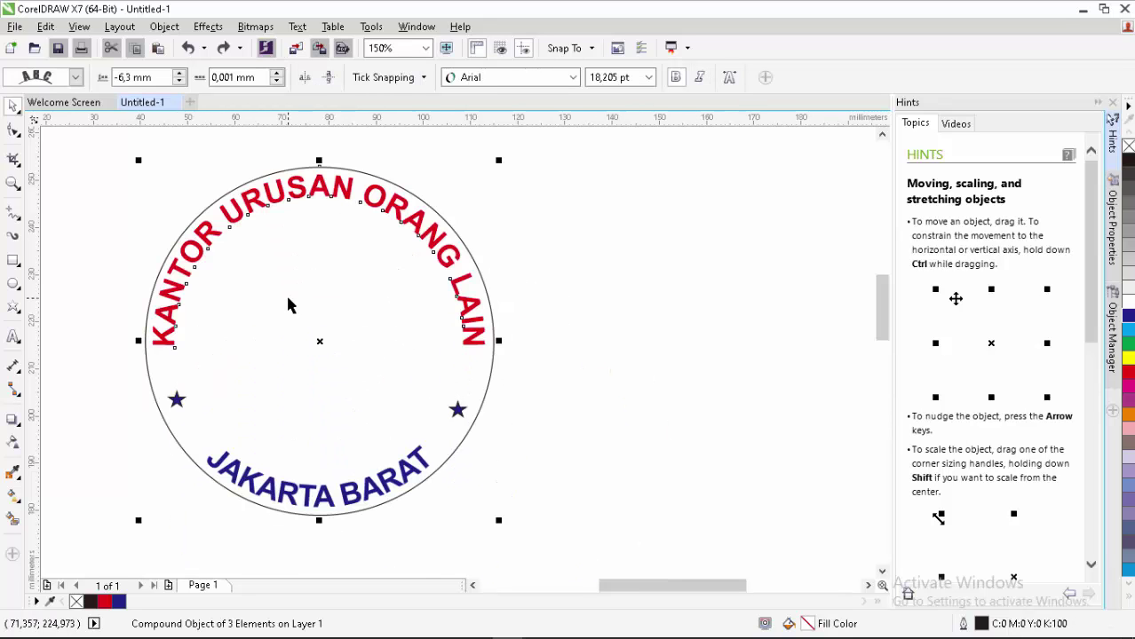
click(733, 229)
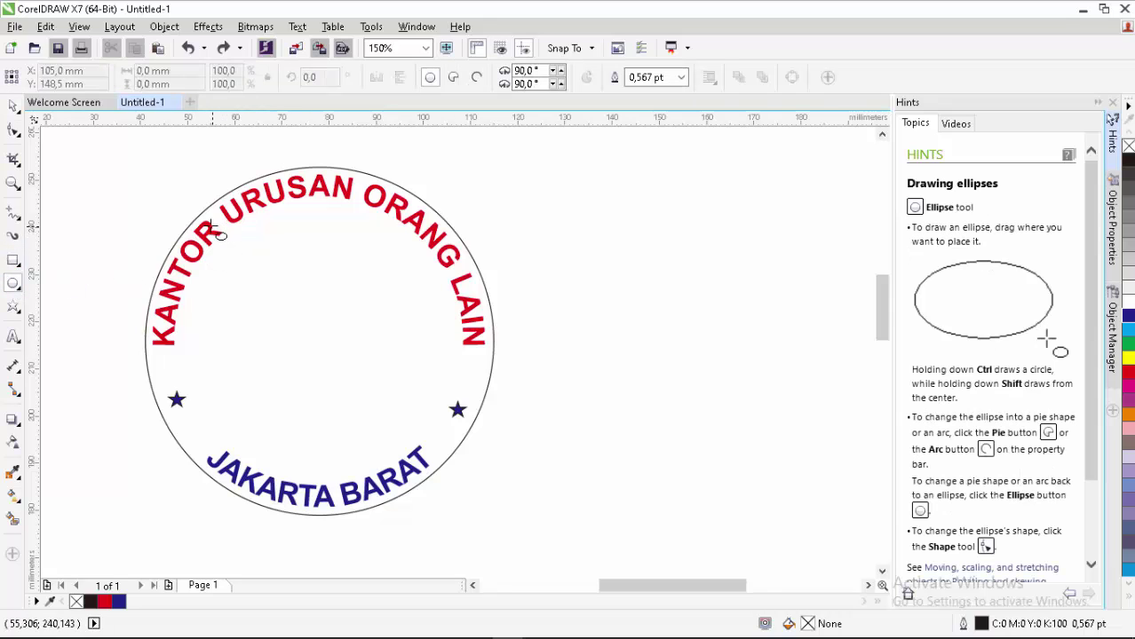
- Draw an inner circle about 56 mm in diameter inside the ring of text and nudge it up 1 mm to centre it
drag(197, 223, 248, 305)
mouse_move(404, 442)
mouse_down()
mouse_move(459, 467)
mouse_move(449, 457)
mouse_up()
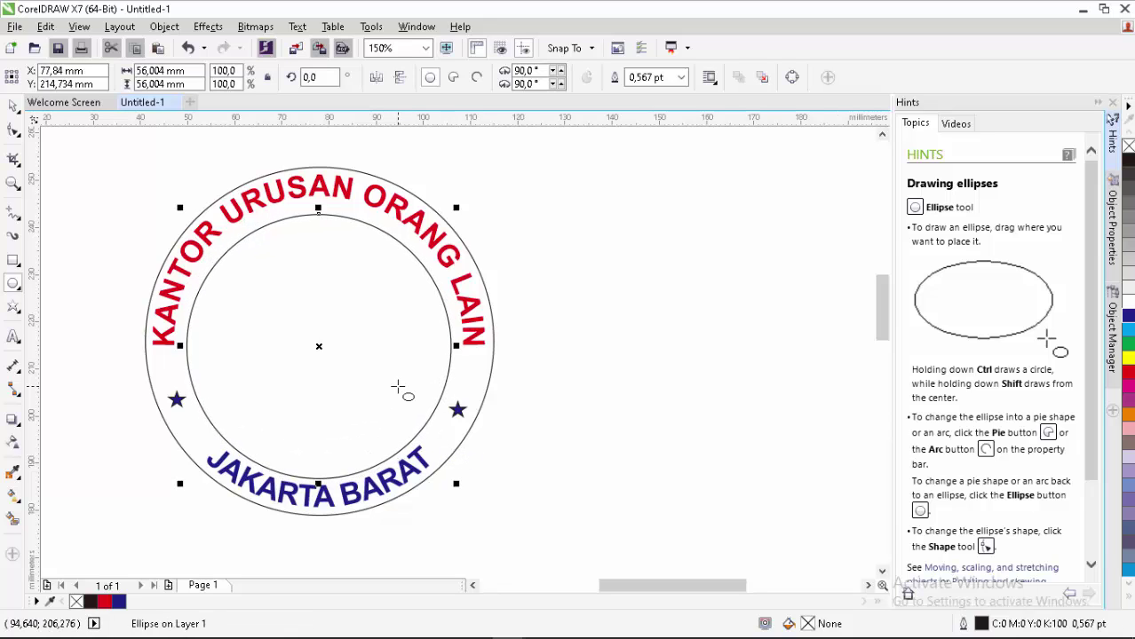
key(Up)
key(Up)
key(Up)
key(Up)
key(Up)
key(Up)
key(Up)
key(Up)
key(Up)
key(Up)
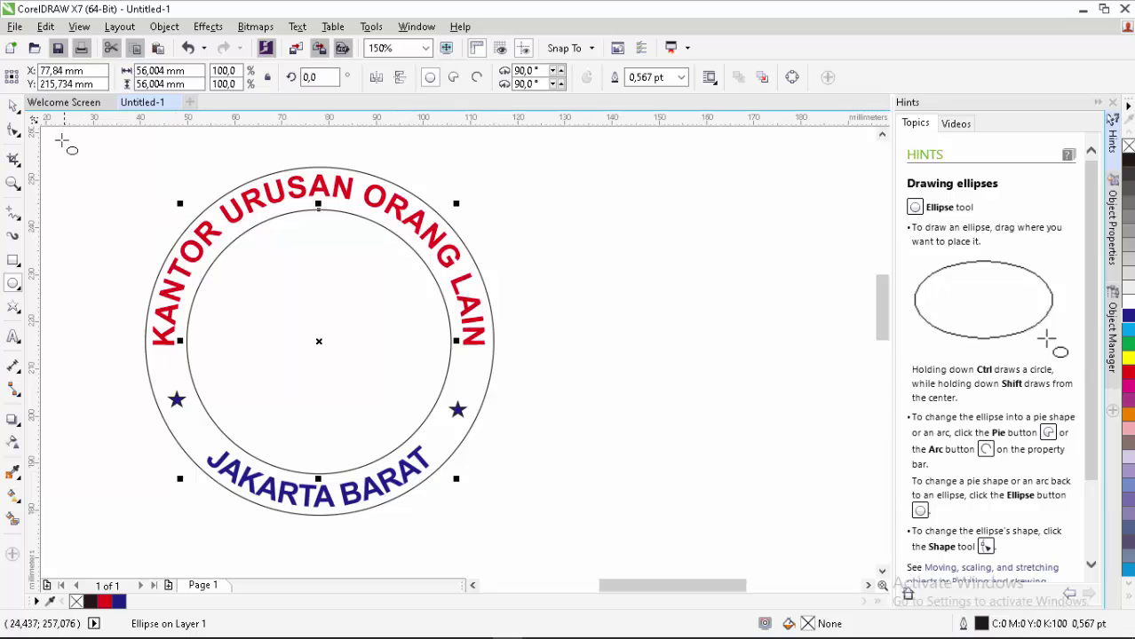
- Move the inner circle out of the design to the empty area on its right
click(15, 109)
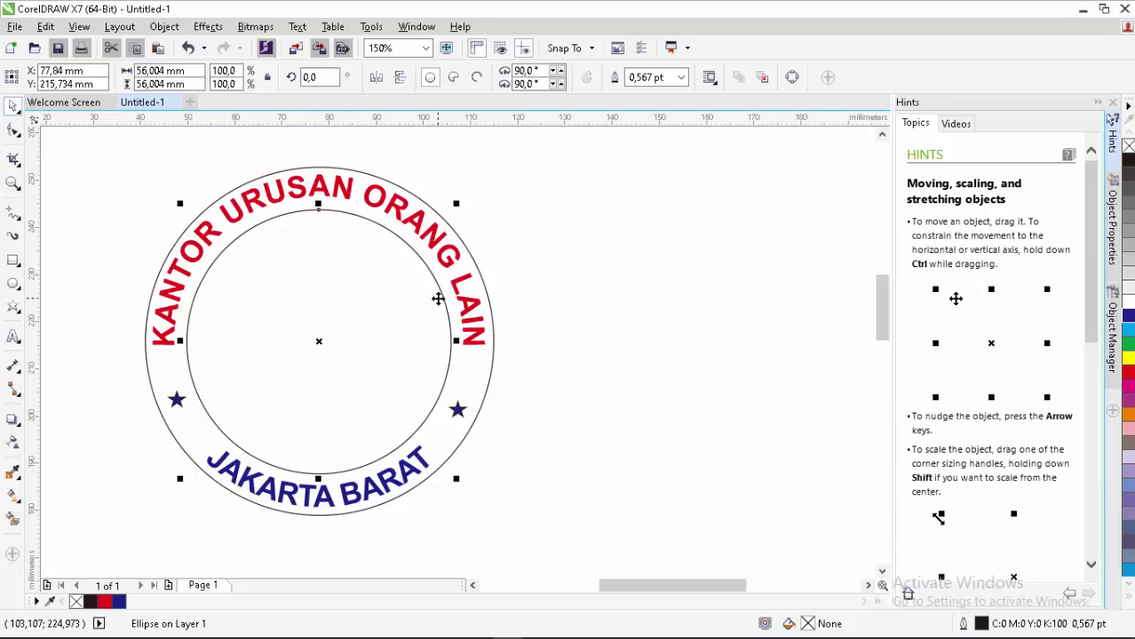
drag(460, 298, 825, 310)
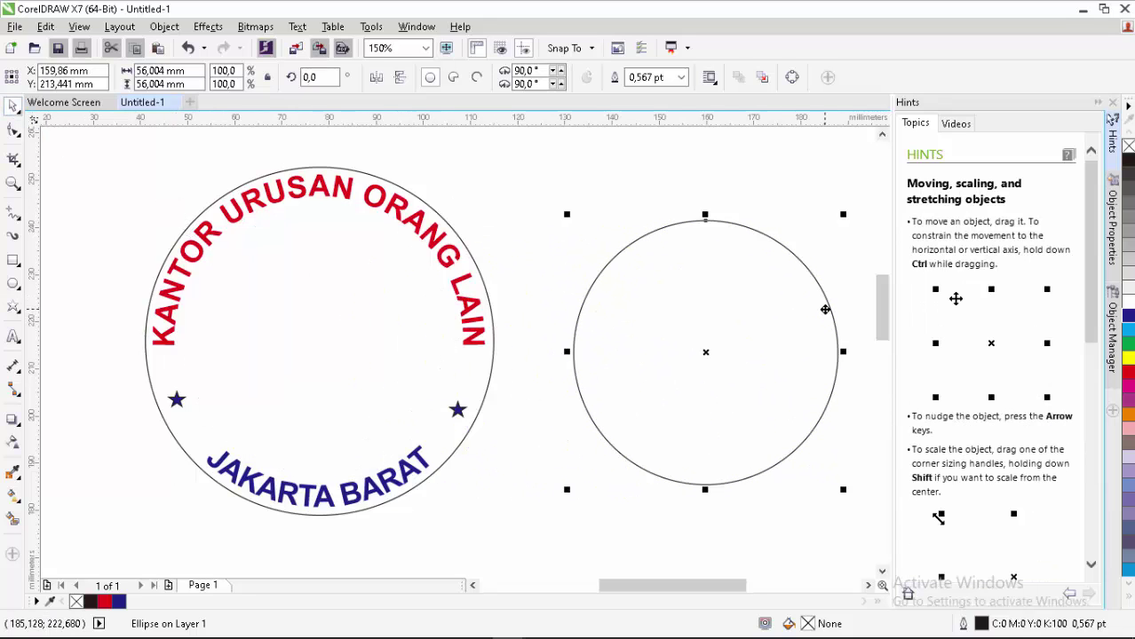
drag(744, 593, 760, 592)
- Draw a rectangle about 61.6 by 12.2 mm across the middle of the separate circle and nudge it down 2.8 mm
click(13, 260)
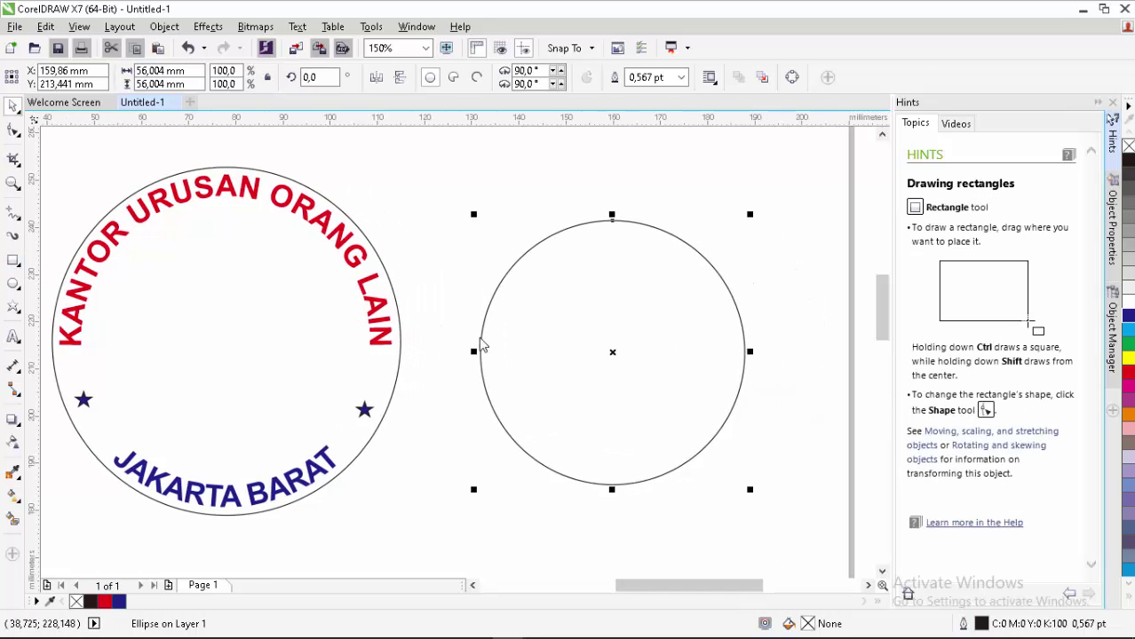
mouse_move(471, 319)
mouse_down()
mouse_move(622, 362)
mouse_move(787, 376)
mouse_move(762, 379)
mouse_up()
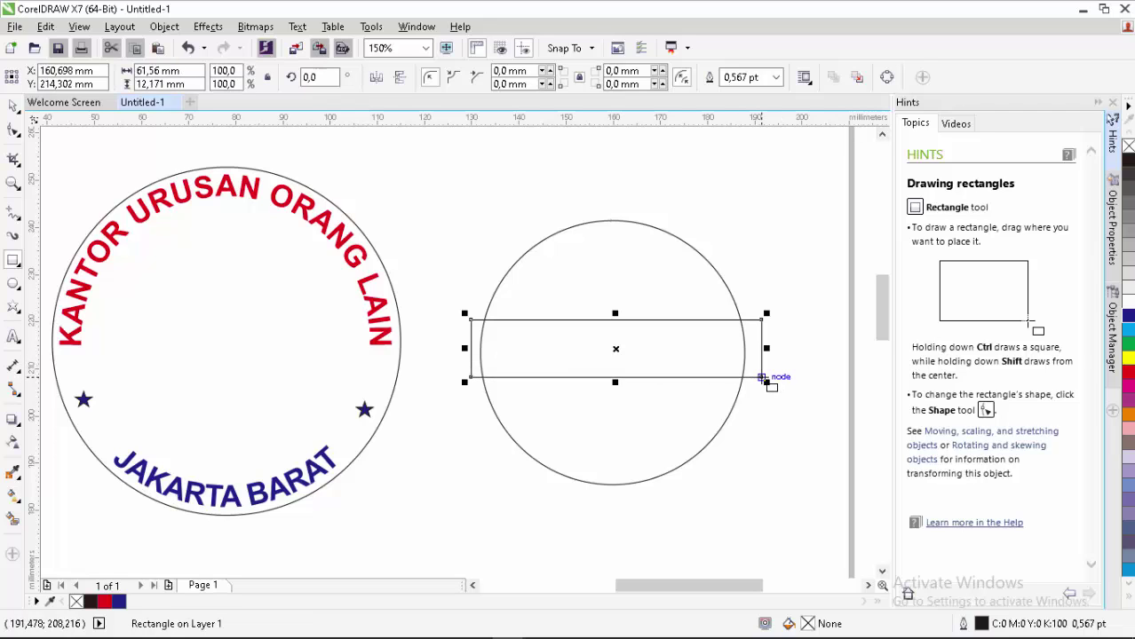
key(Down)
key(Down)
key(Down)
key(Down)
key(Down)
key(Down)
key(Down)
key(Down)
key(Down)
key(Down)
key(Down)
key(Down)
key(Down)
key(Down)
key(Down)
key(Down)
key(Down)
key(Down)
key(Down)
key(Down)
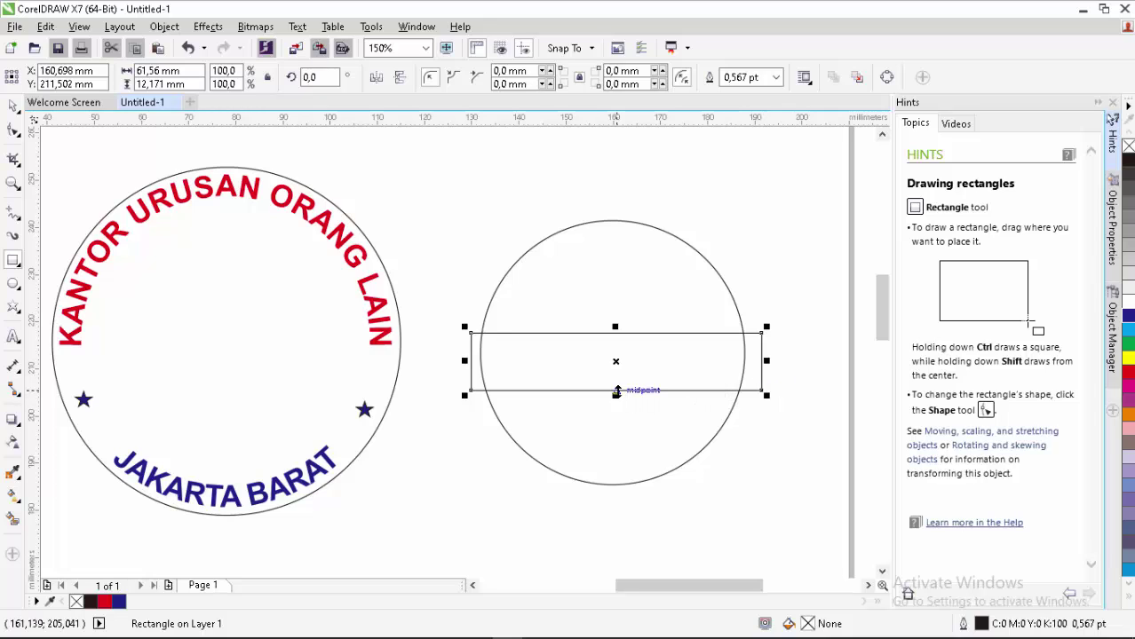
- Reduce the rectangle's height to about 8.7 mm from its lower edge and nudge it down 1.2 mm
drag(617, 388, 618, 376)
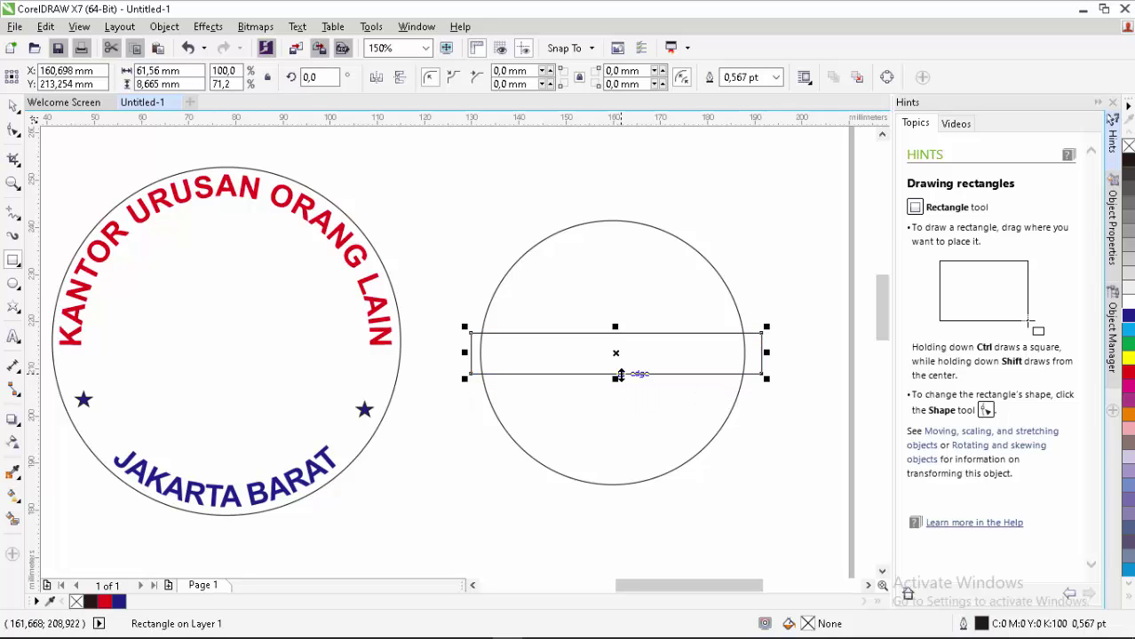
key(Down)
key(Down)
key(Down)
key(Down)
key(Down)
key(Down)
key(Down)
key(Down)
key(Down)
key(Down)
key(Down)
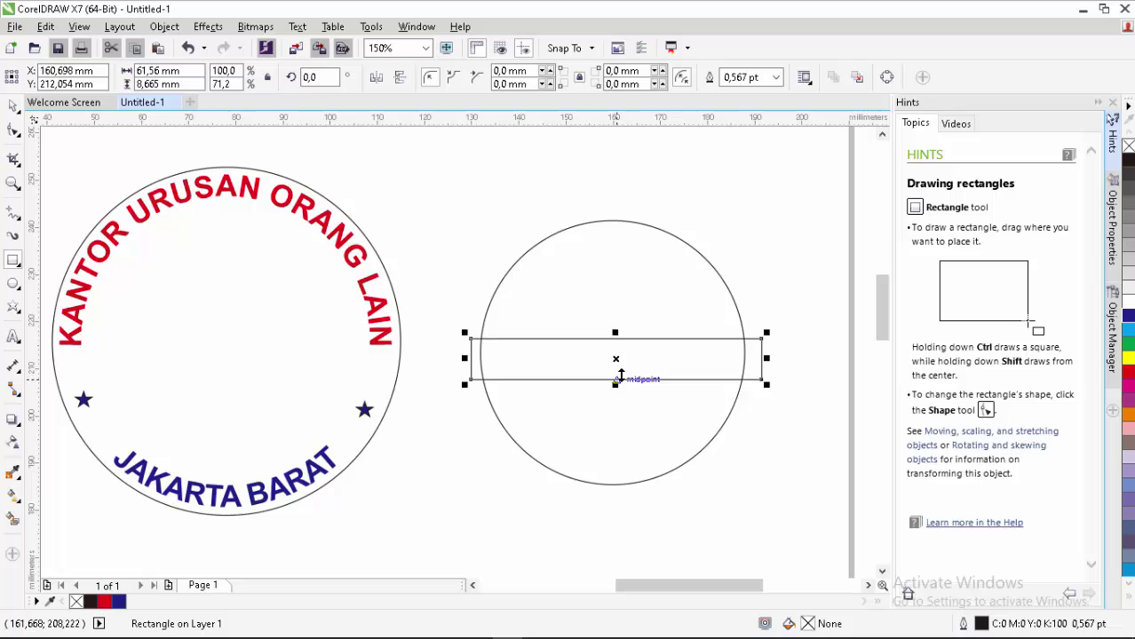
- Nudge the rectangle up 0.5 mm to centre it better across the separate circle
key(Up)
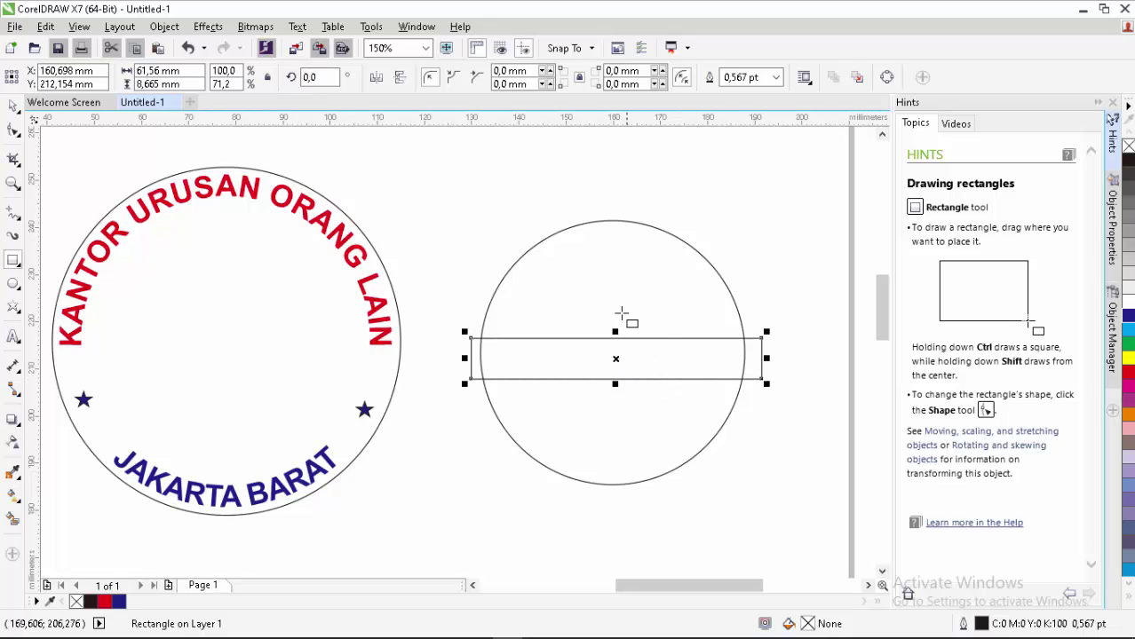
key(Up)
key(Up)
key(Up)
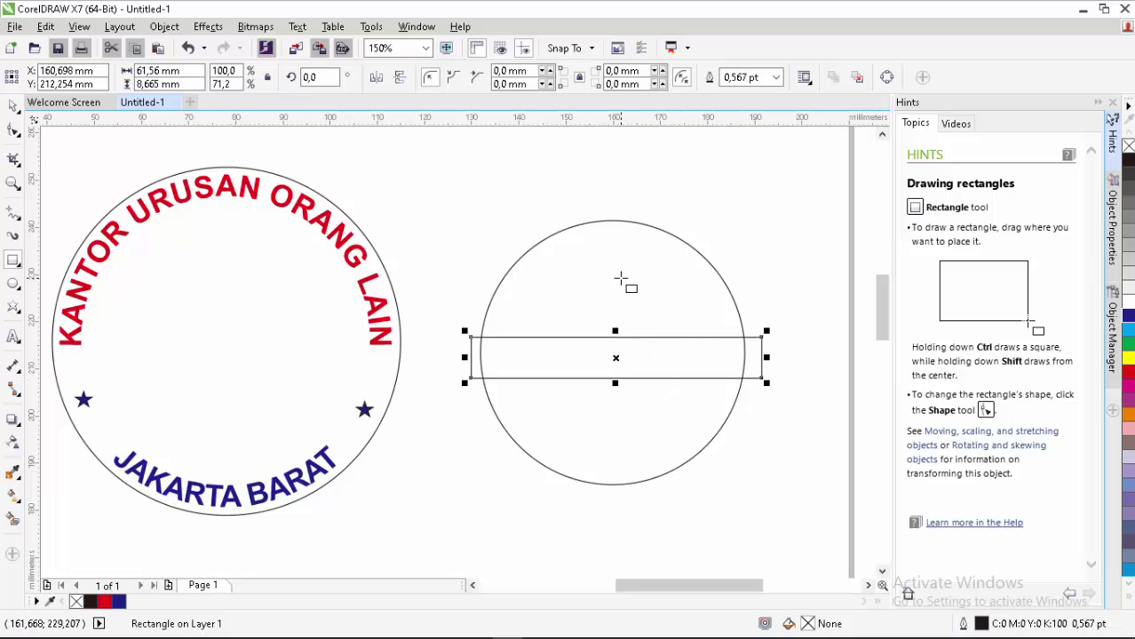
key(Up)
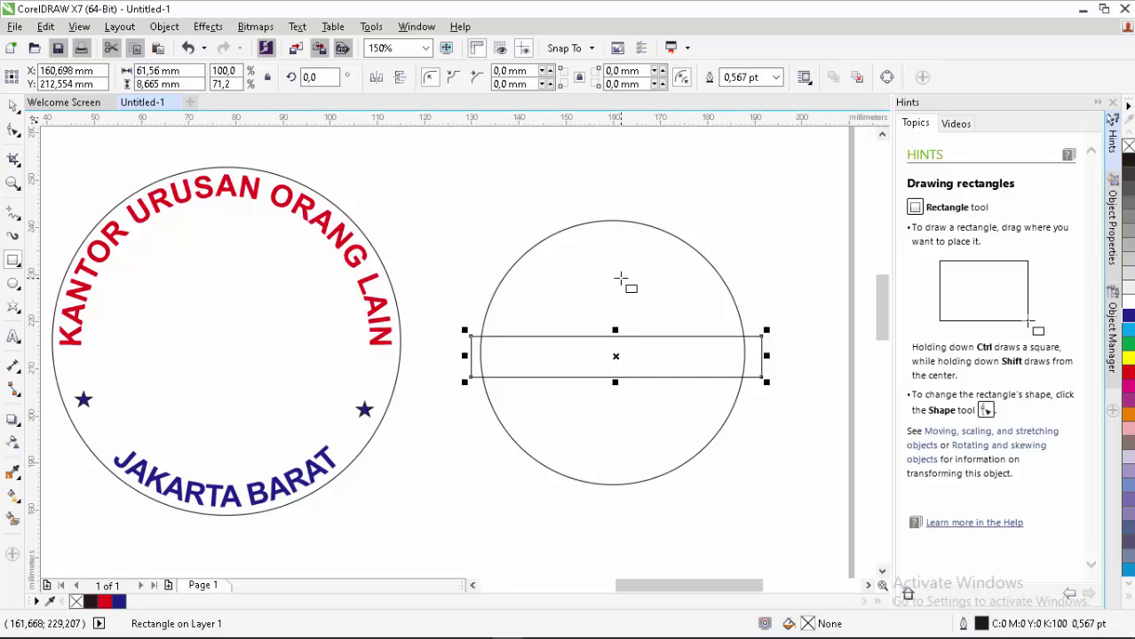
- Try welding the separate circle and the rectangle into one shape, and undo the weld
scroll(622, 278, up, 2)
scroll(438, 246, down, 3)
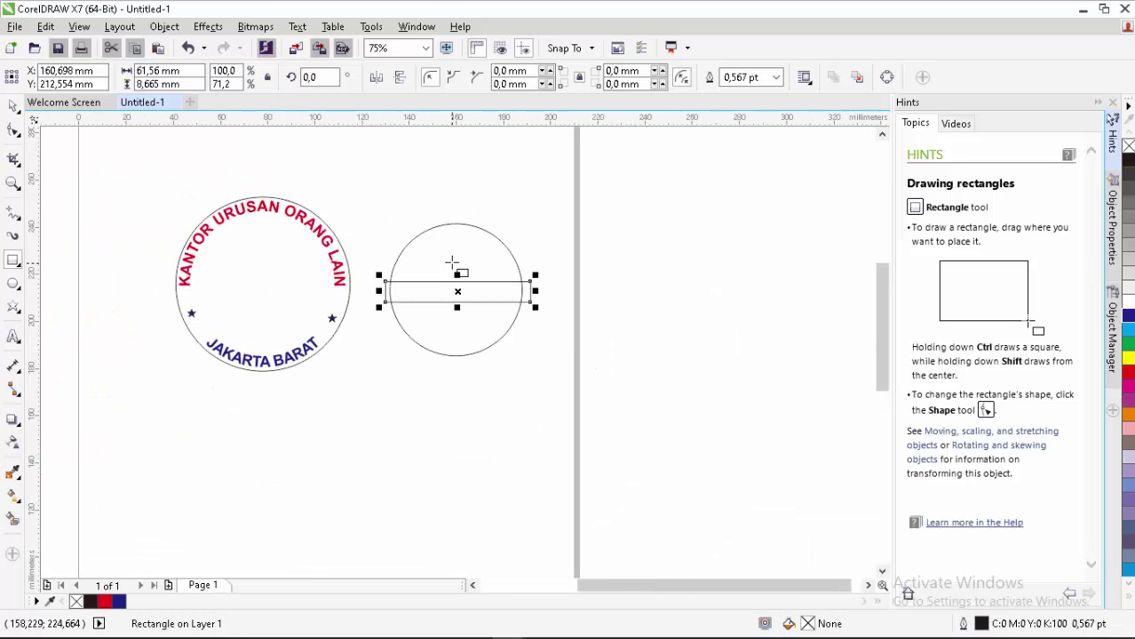
scroll(452, 263, up, 1)
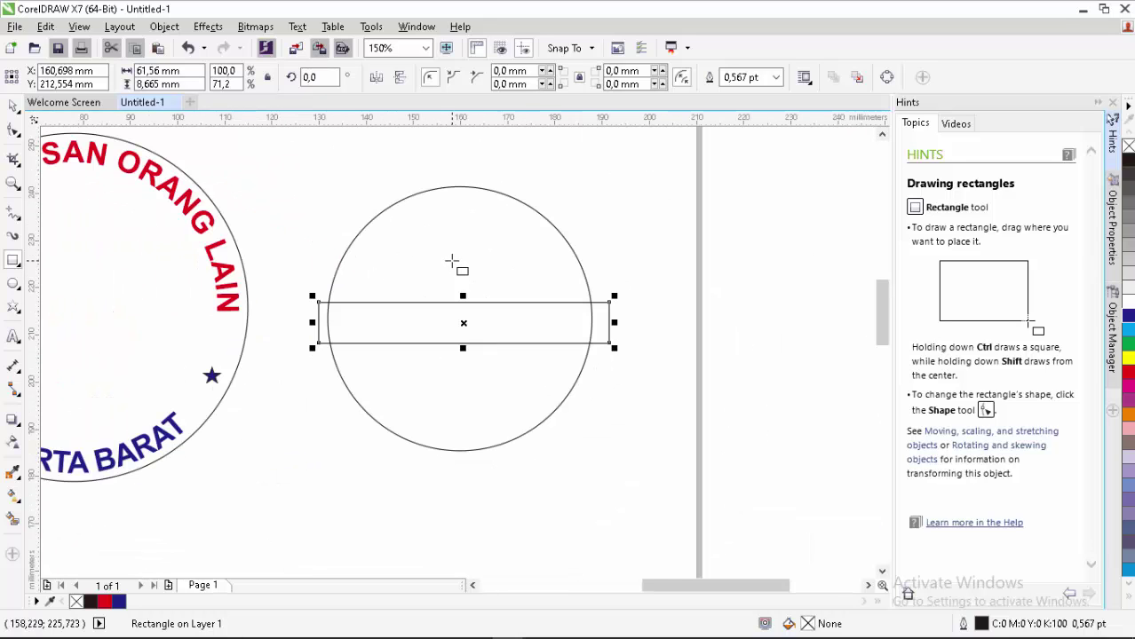
click(13, 107)
drag(273, 156, 662, 514)
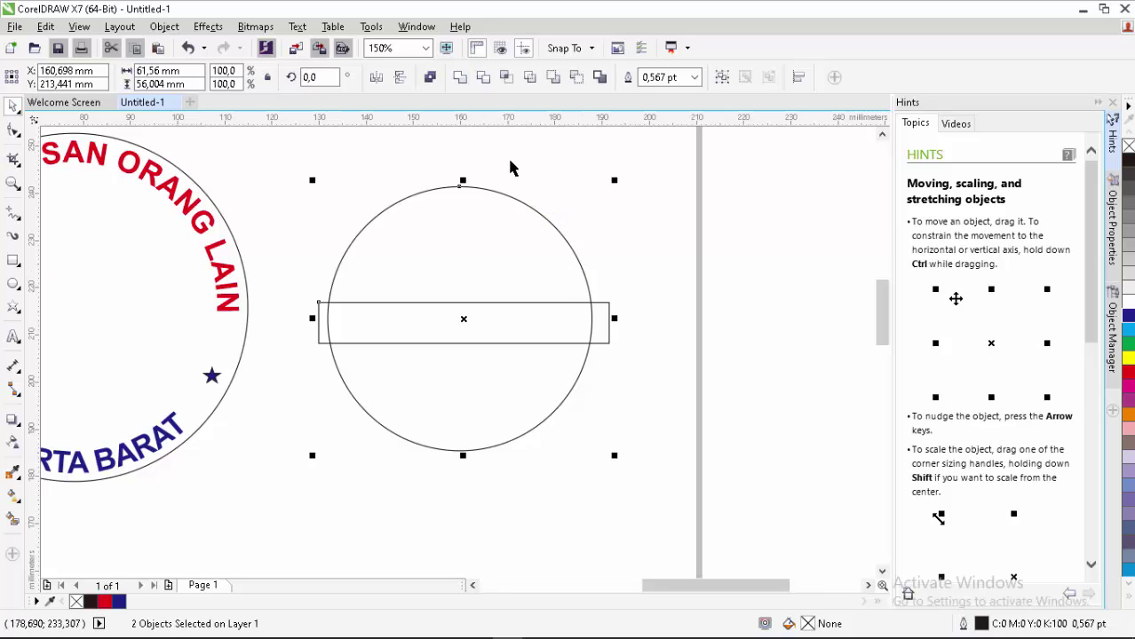
click(460, 79)
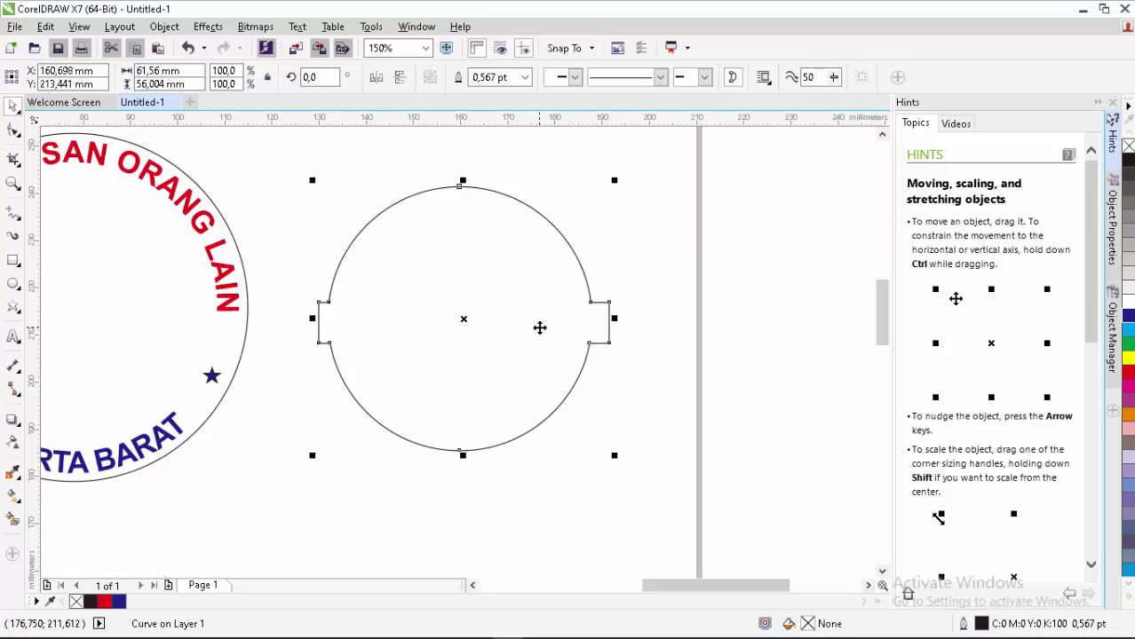
key(ctrl+k)
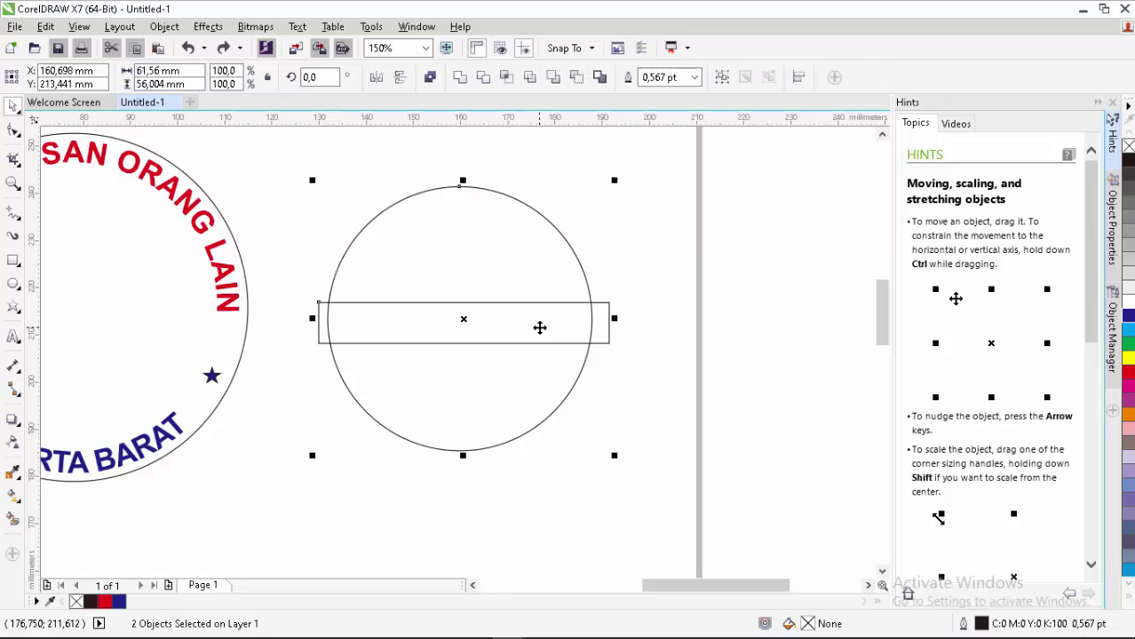
- Trim the circle with the rectangle and move the rectangle out below the circle
click(484, 78)
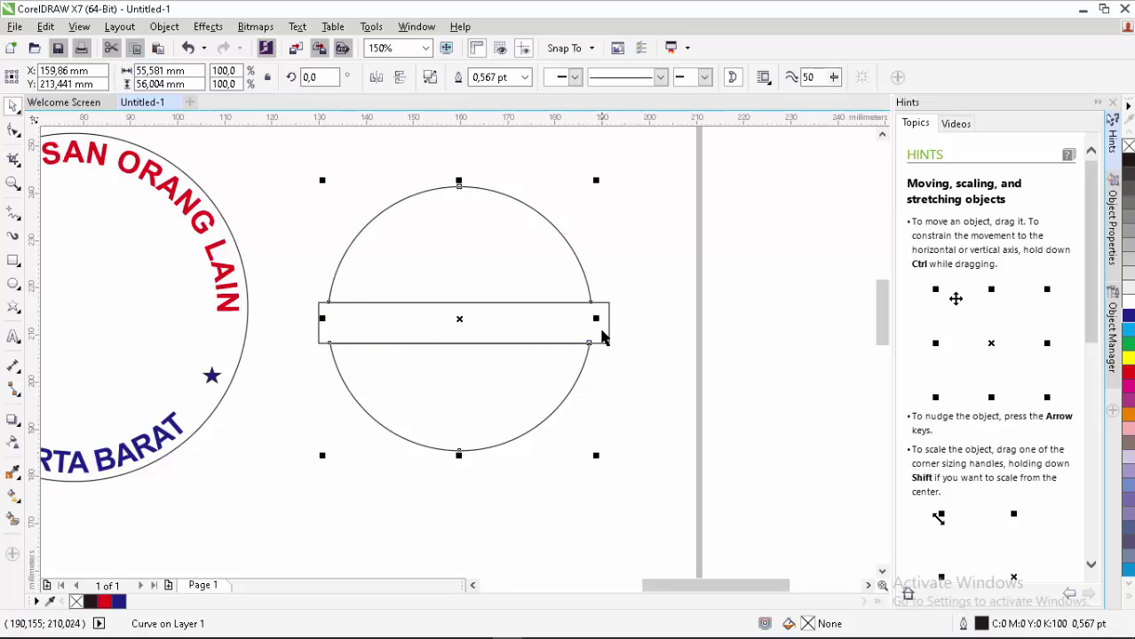
click(645, 252)
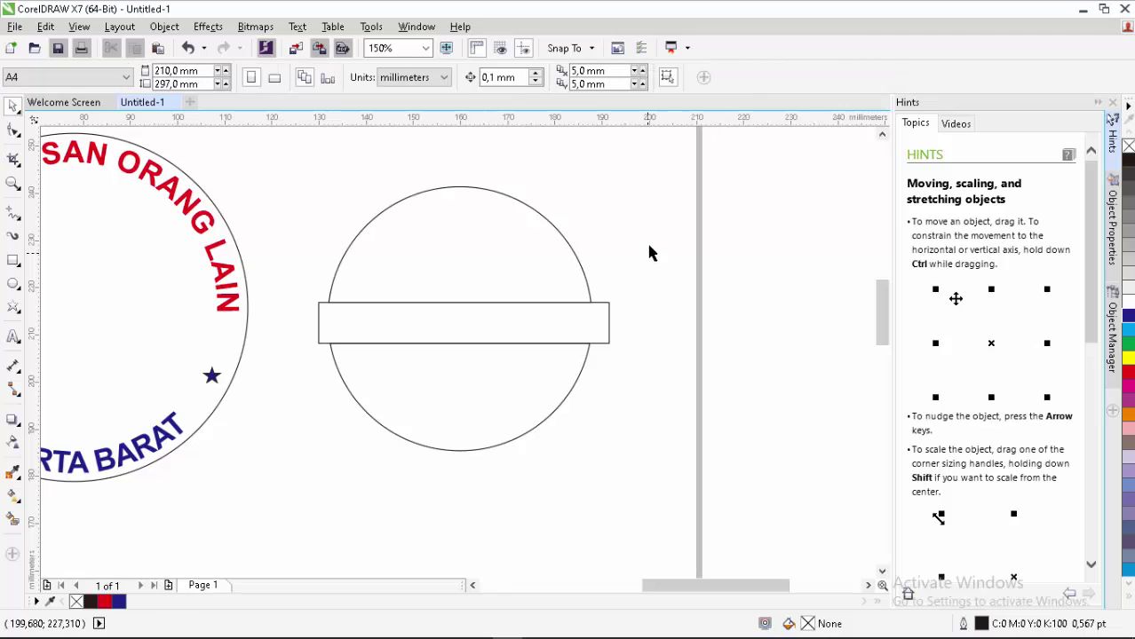
click(476, 327)
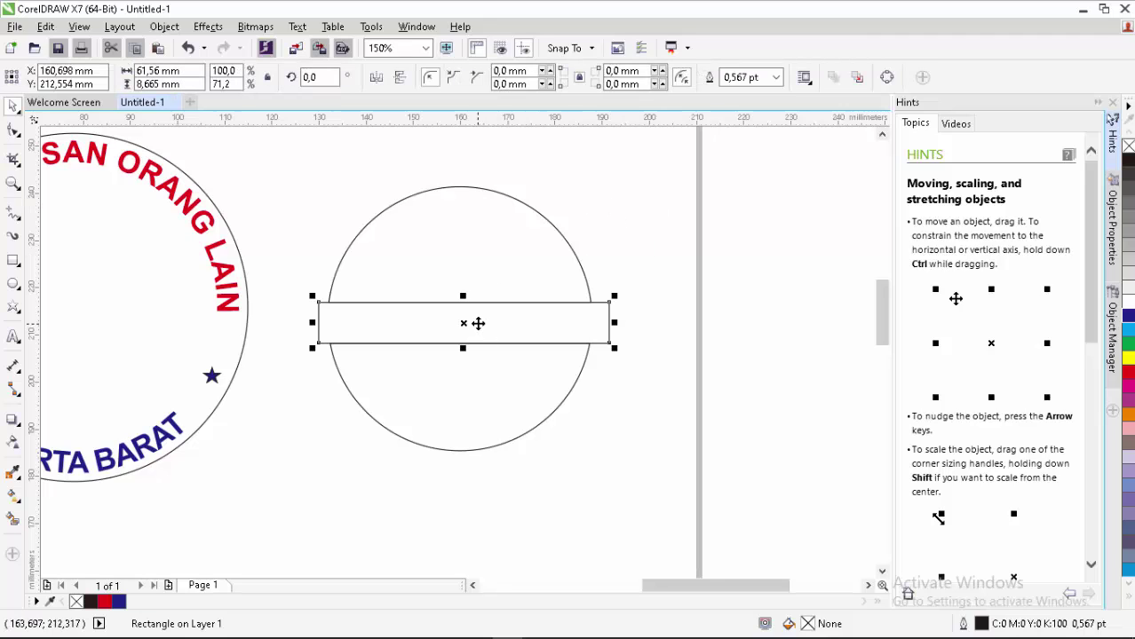
drag(476, 327, 555, 489)
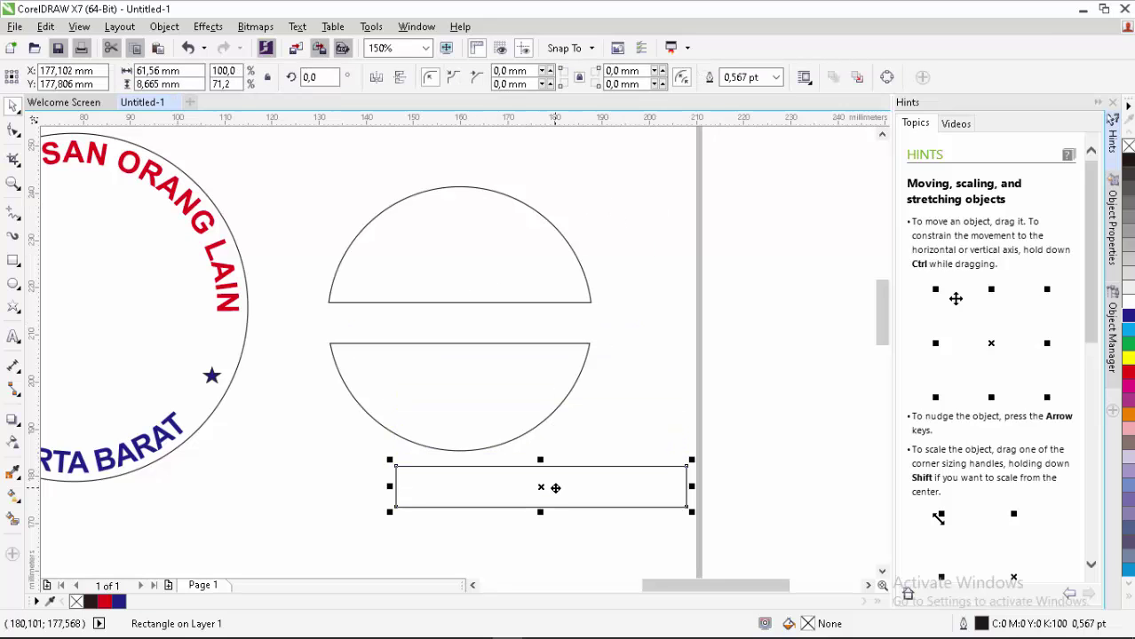
- Move the trimmed circle's two halves together, up and then back down towards the rectangle
click(498, 305)
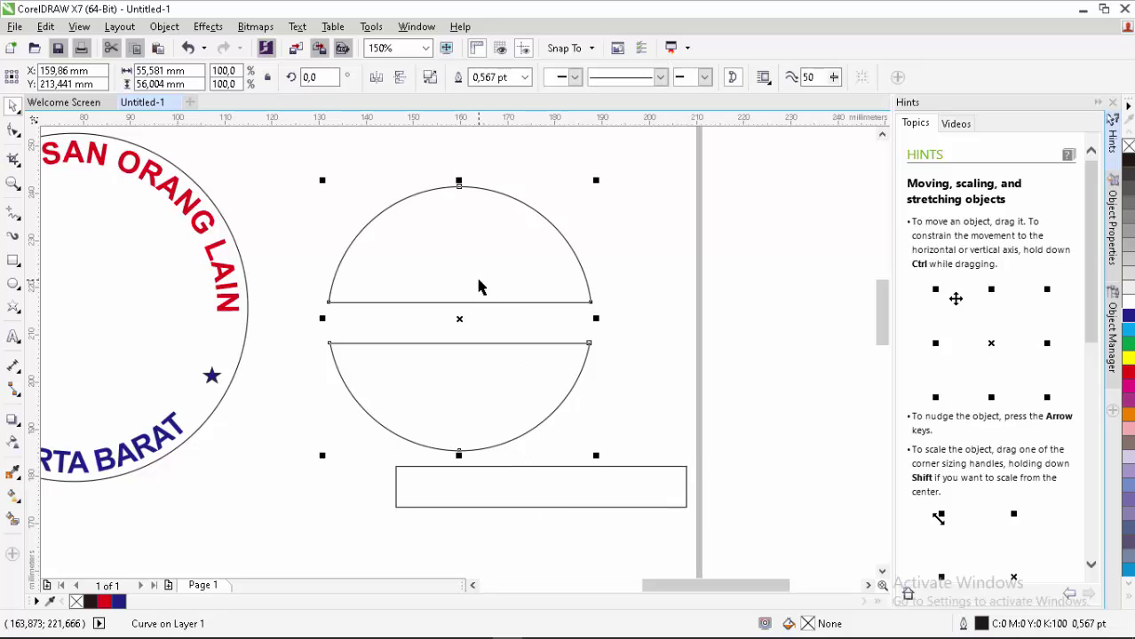
drag(479, 278, 494, 252)
click(464, 334)
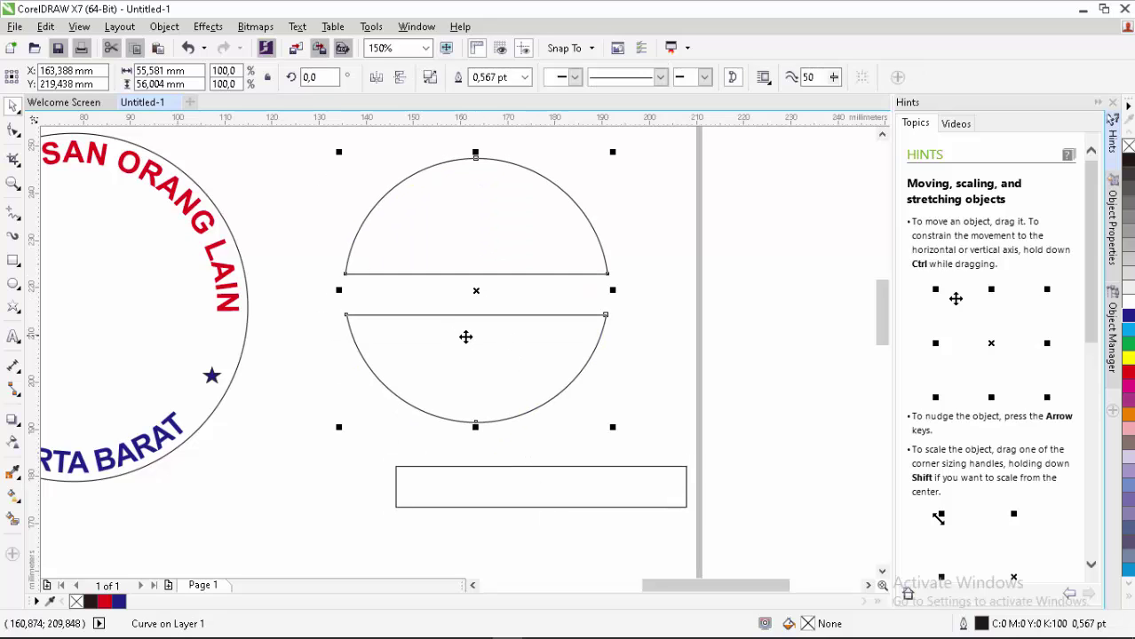
click(522, 244)
click(633, 278)
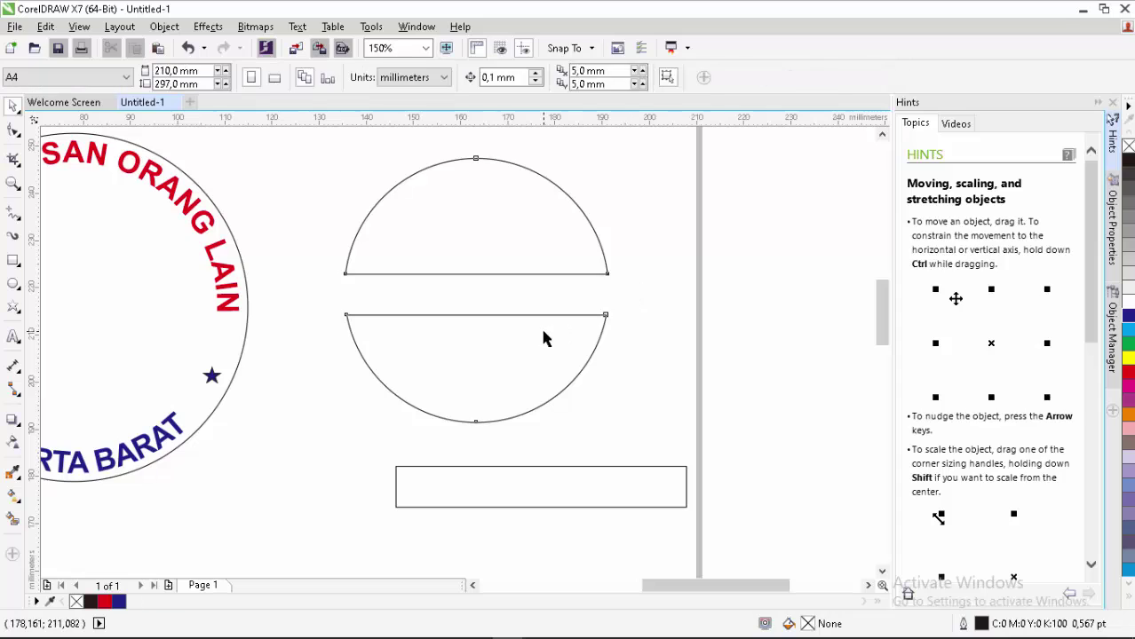
click(541, 328)
drag(542, 332, 534, 374)
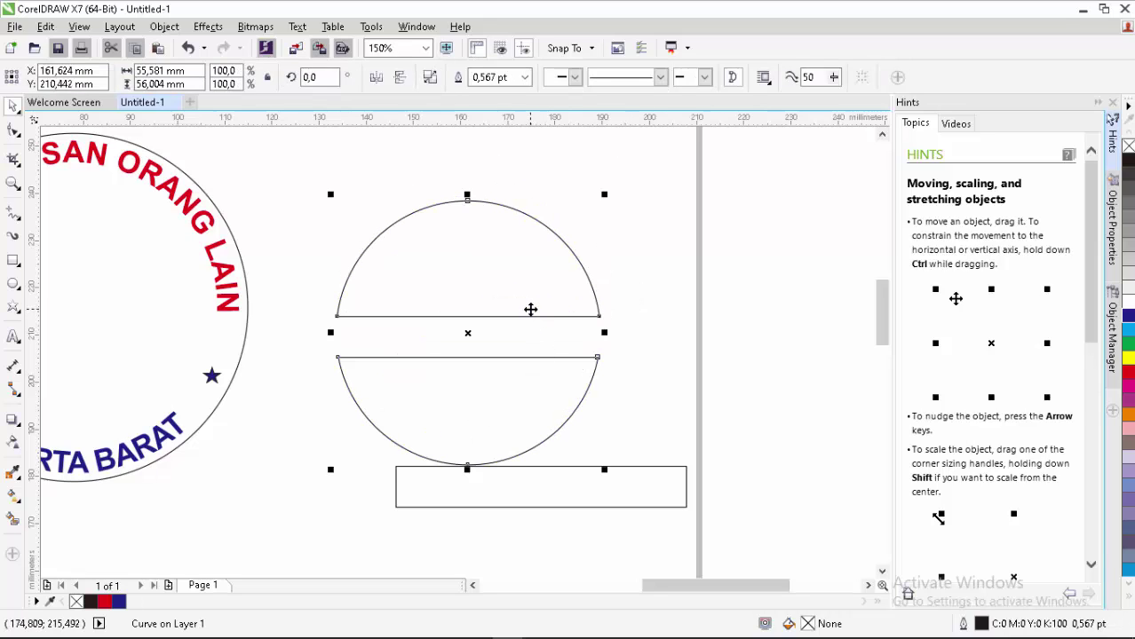
- Undo the moves of the trimmed circle and the rectangle, as well as the trim itself
key(ctrl+z)
key(ctrl+z)
key(ctrl+z)
key(ctrl+z)
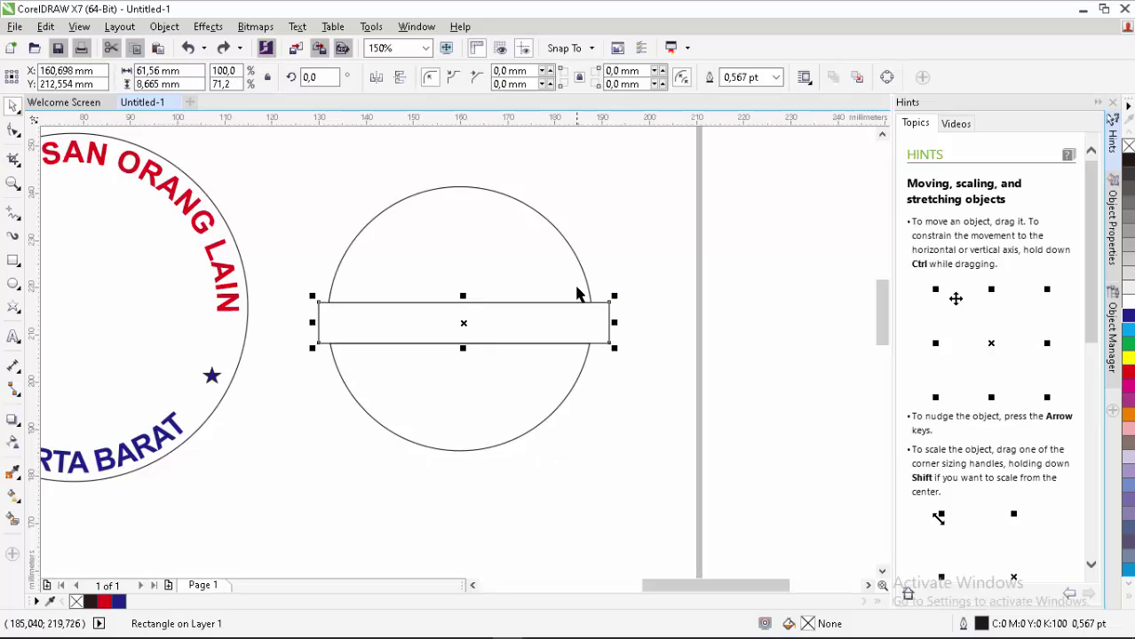
shift+click(562, 294)
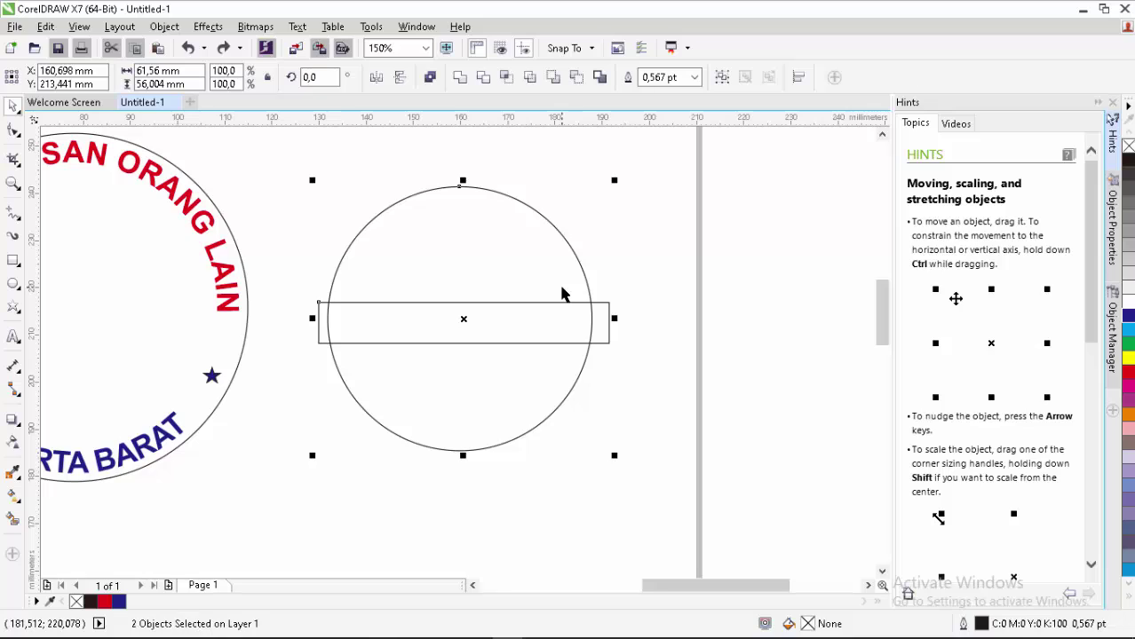
- Create an Intersect shape from the circle and the rectangle, and move the original rectangle below the circle
click(509, 79)
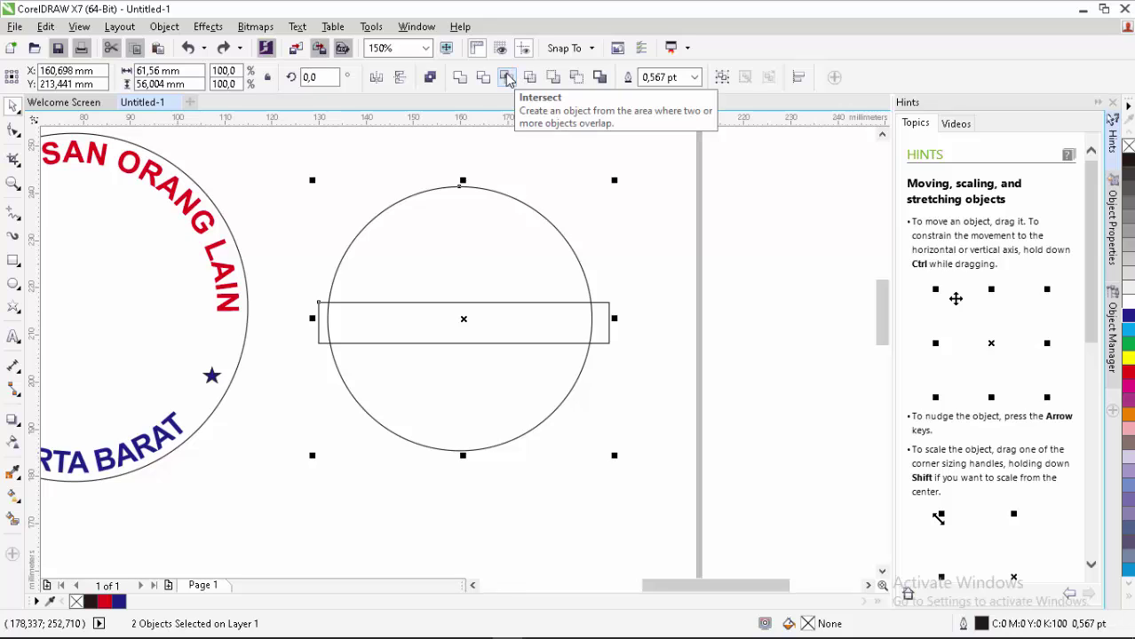
click(509, 79)
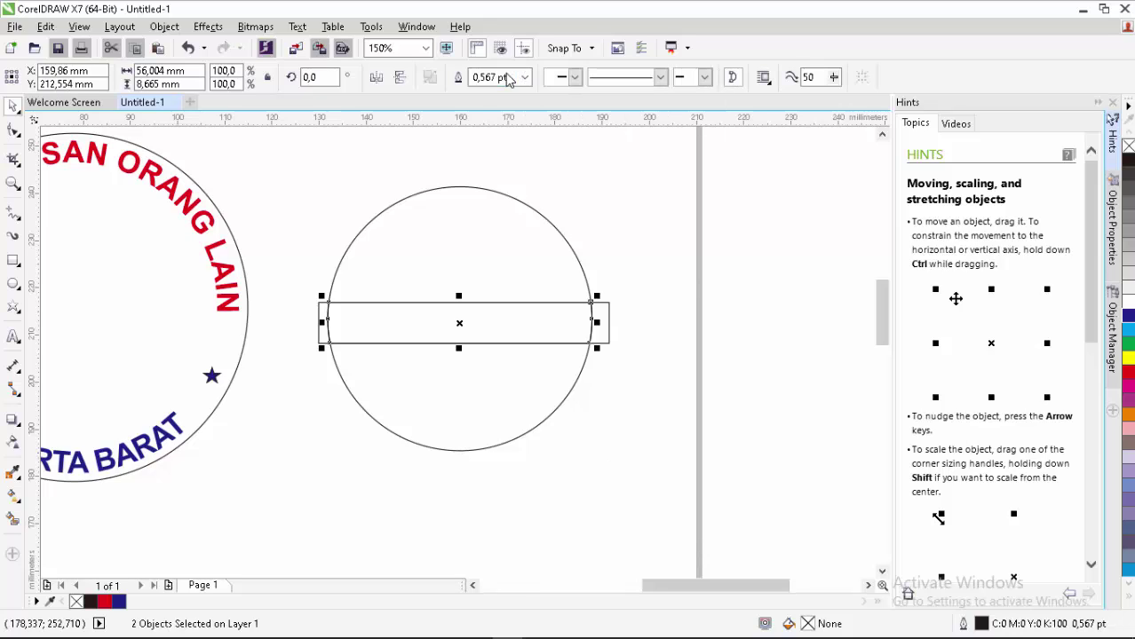
click(589, 205)
click(520, 329)
drag(515, 316, 551, 367)
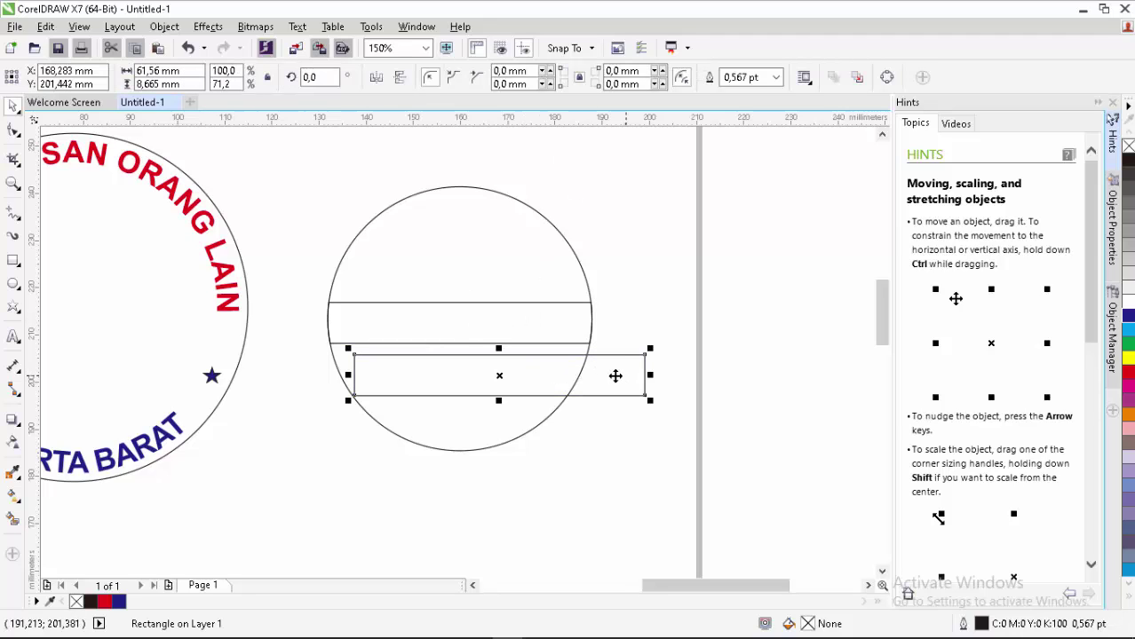
drag(613, 376, 638, 484)
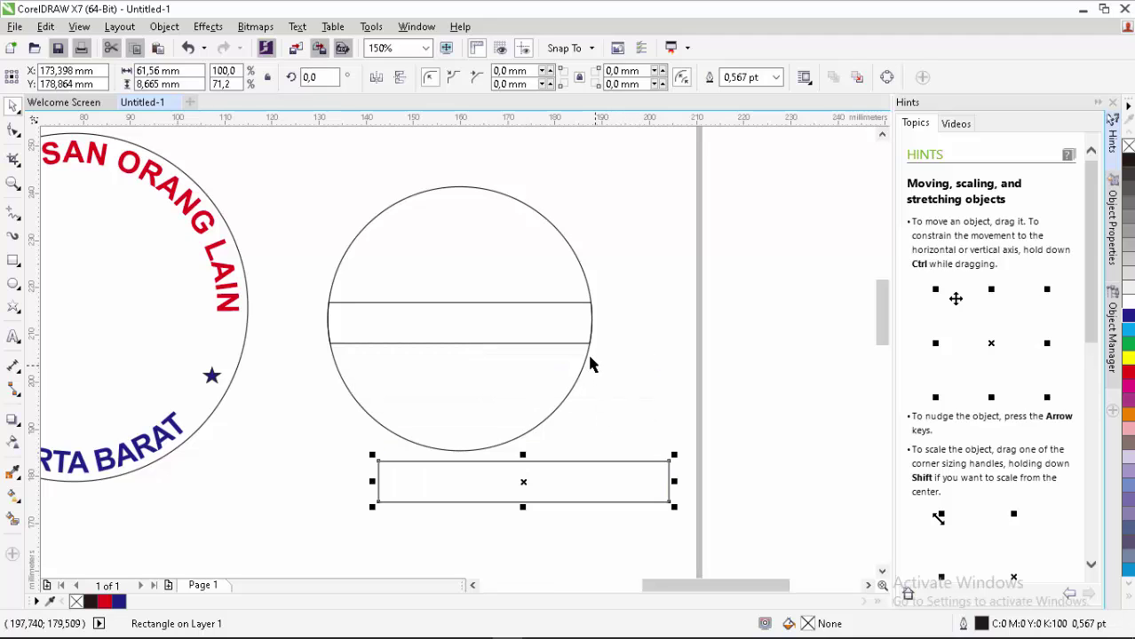
- Move the circle slightly up and left and fit the intersected band back across its middle
click(588, 327)
click(559, 322)
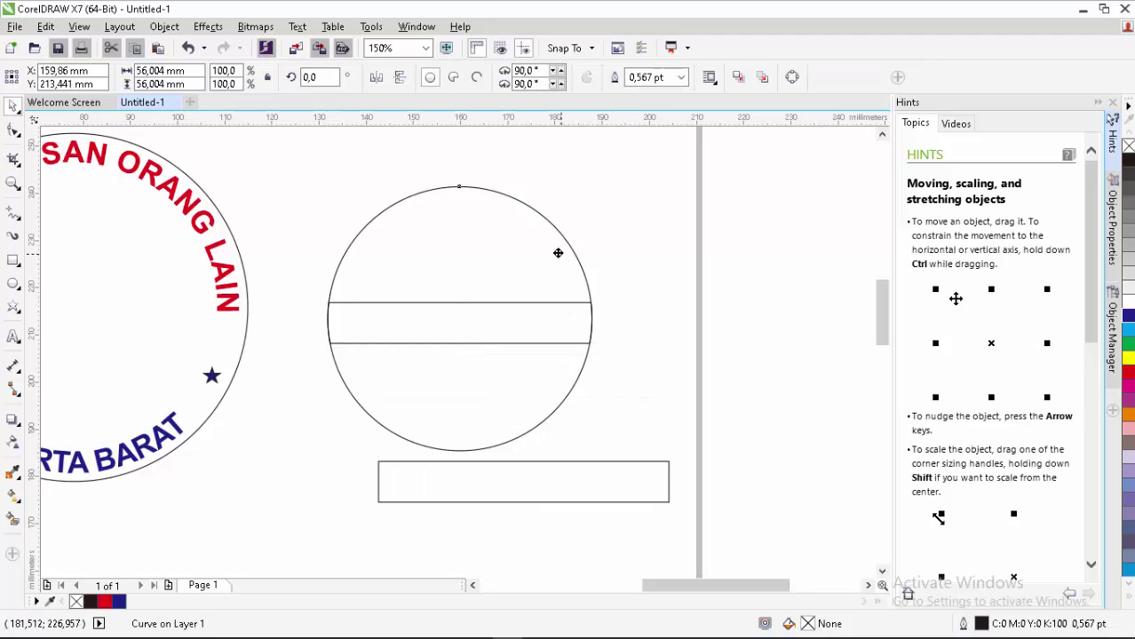
click(588, 321)
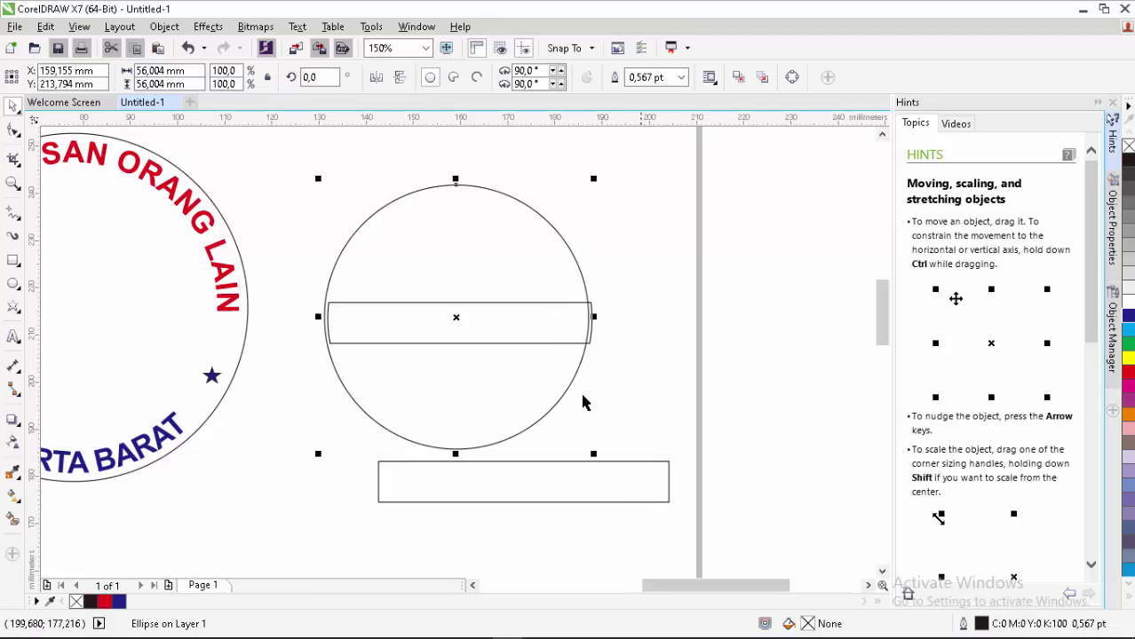
drag(580, 342, 536, 321)
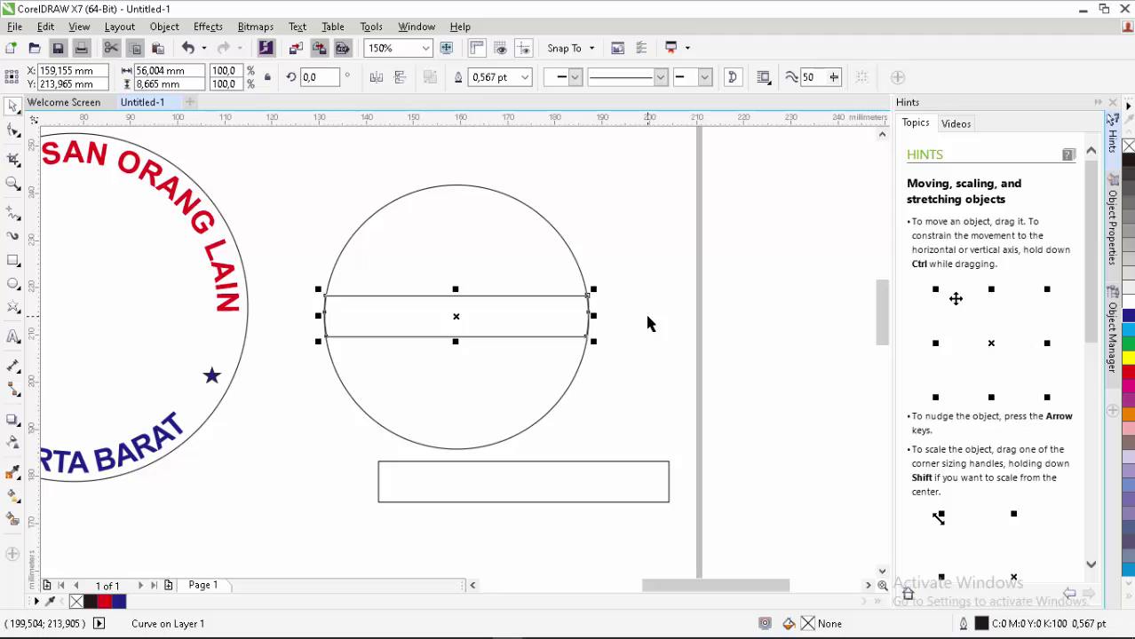
- Undo the moves of the band, circle and rectangle, along with the Intersect operation
key(ctrl+z)
key(ctrl+z)
key(ctrl+z)
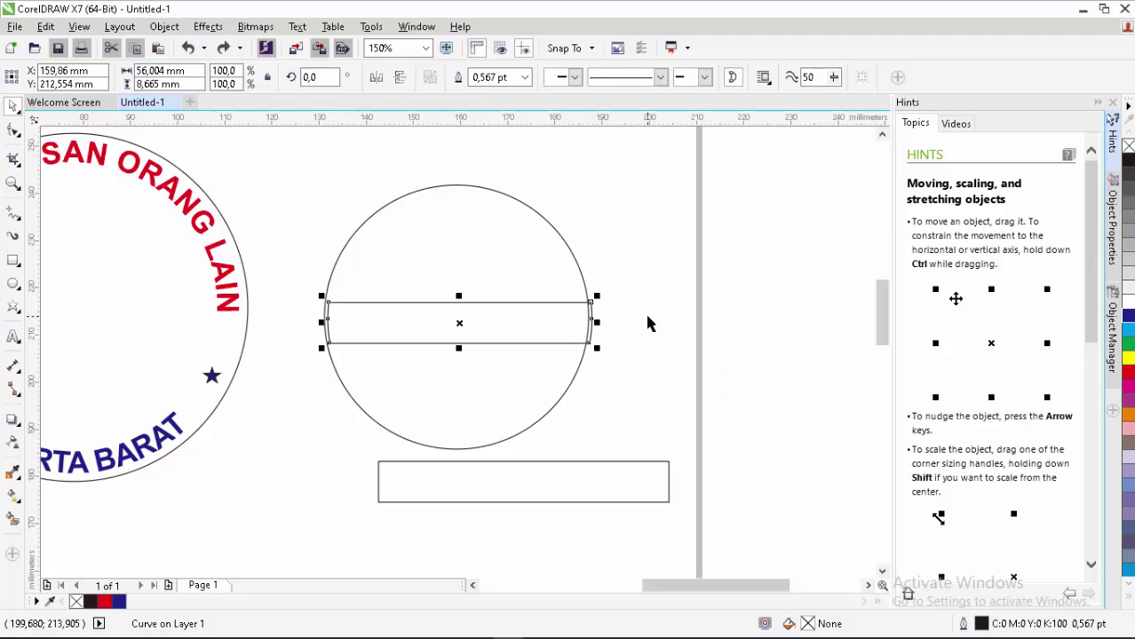
key(ctrl+z)
key(ctrl+z)
key(ctrl+z)
key(ctrl+z)
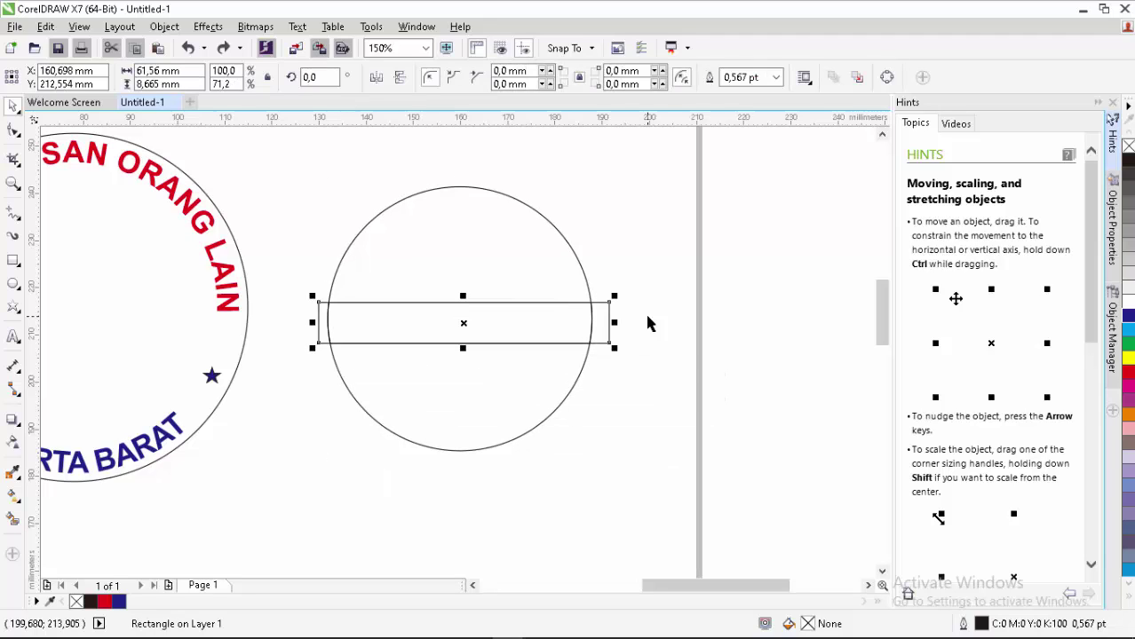
key(ctrl+z)
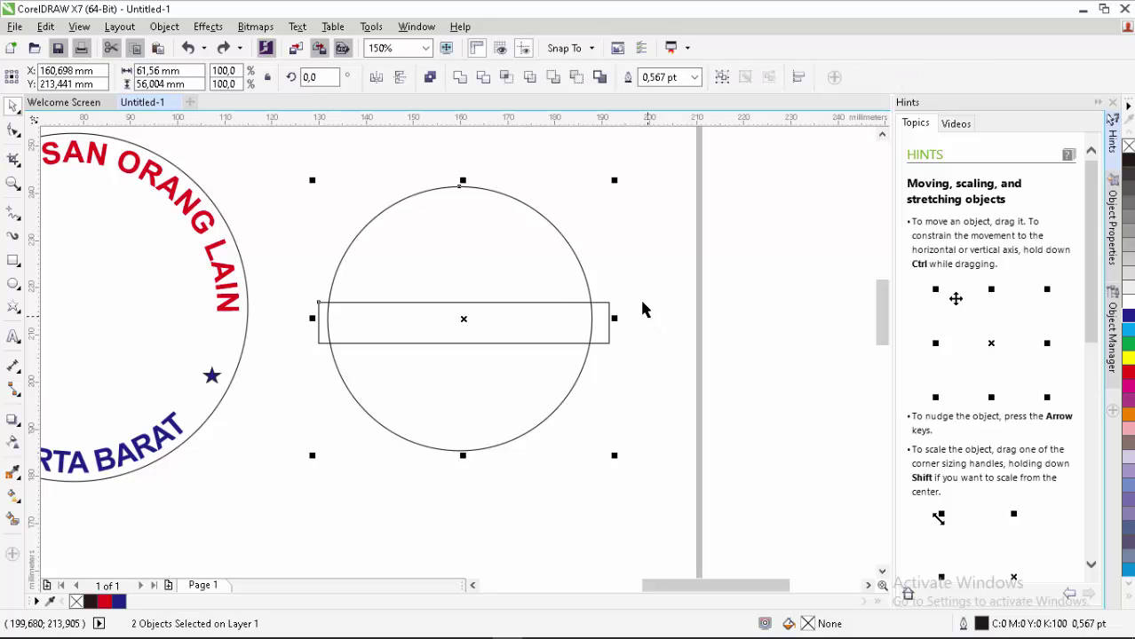
- Apply Simplify to the circle and rectangle, and move the rectangle down over the circle's lower half
click(530, 78)
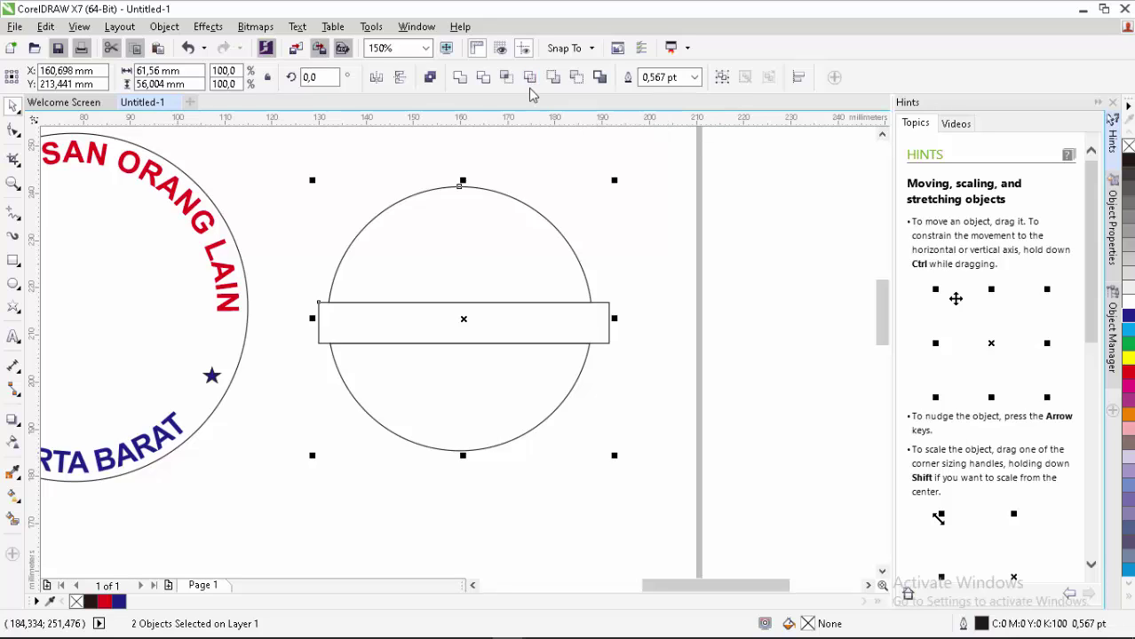
click(645, 382)
click(560, 338)
drag(559, 336, 591, 429)
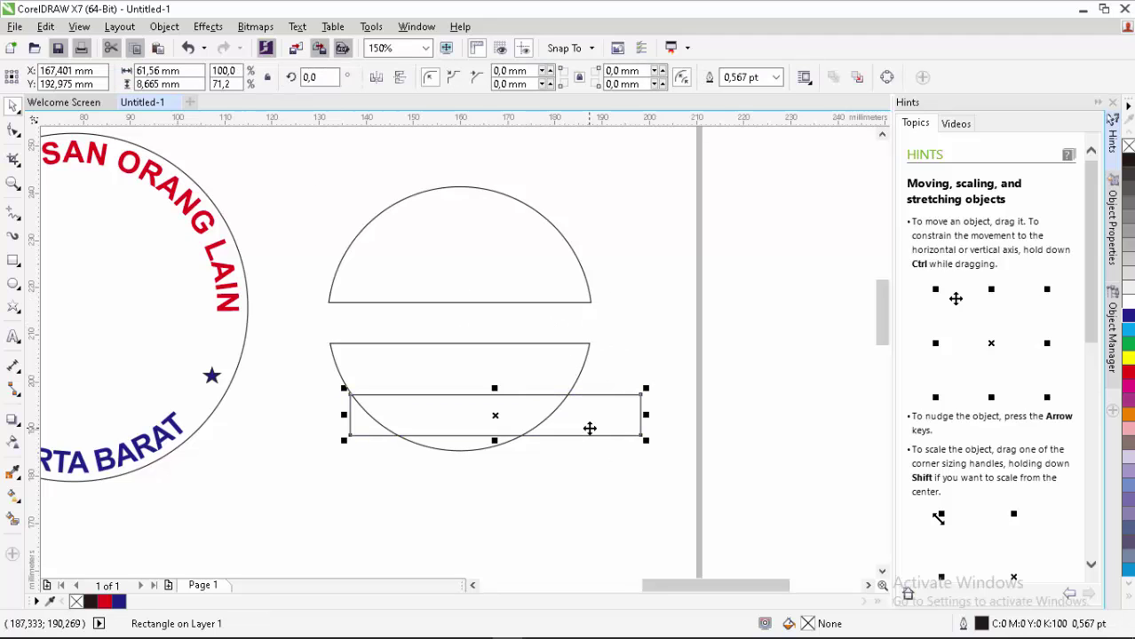
- Check the split circle and the rectangle as separate objects, and undo the rectangle's move and the Simplify operation
click(515, 299)
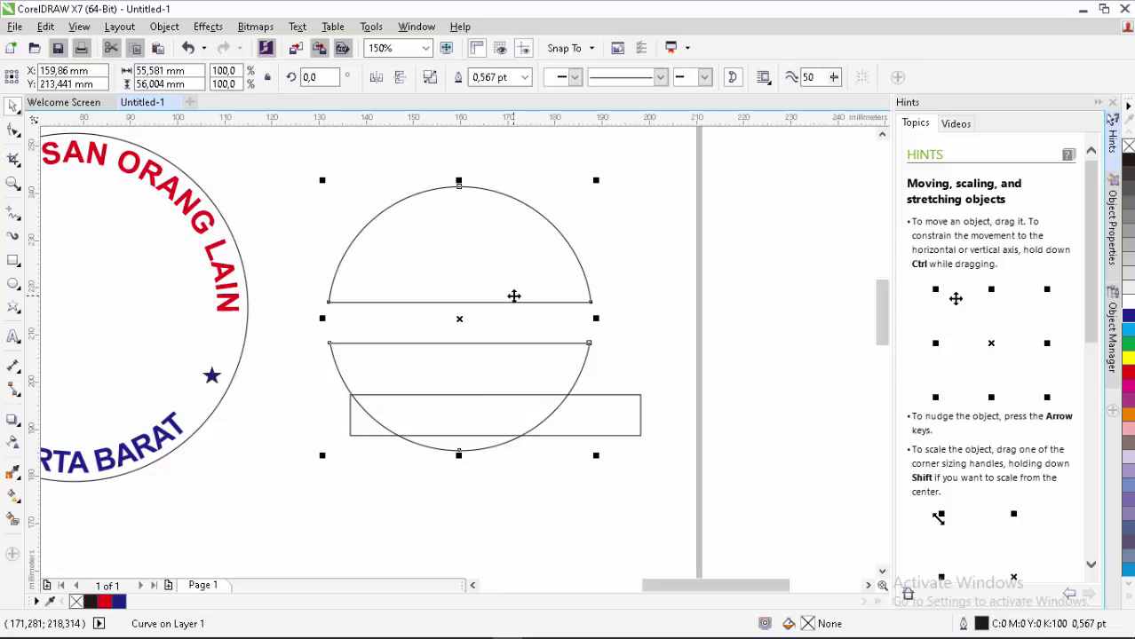
click(527, 332)
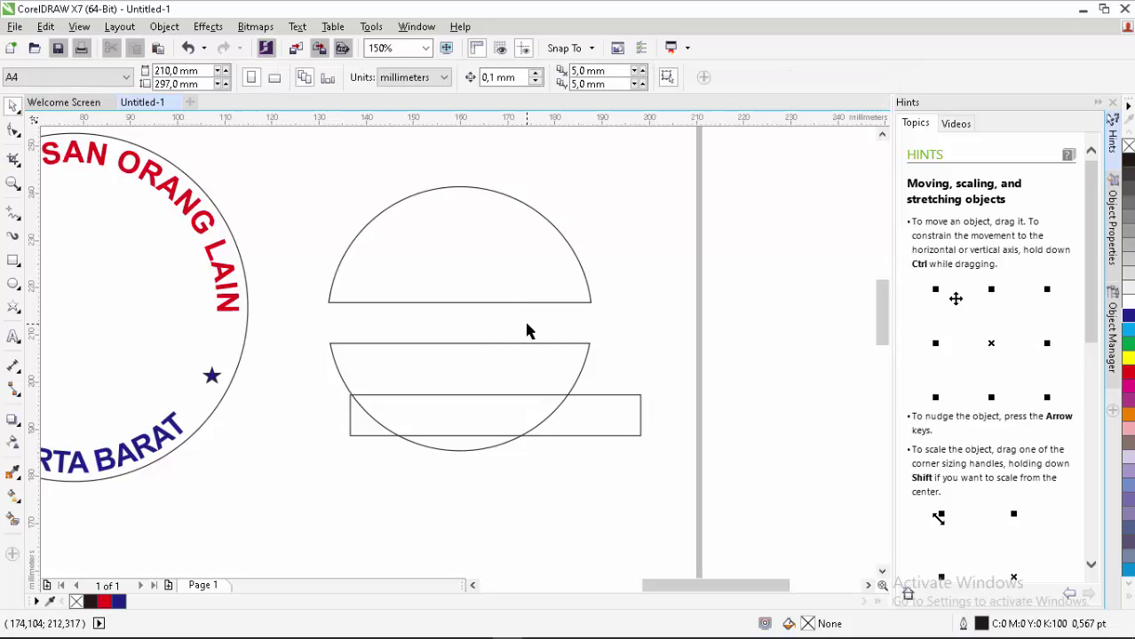
click(620, 415)
click(620, 414)
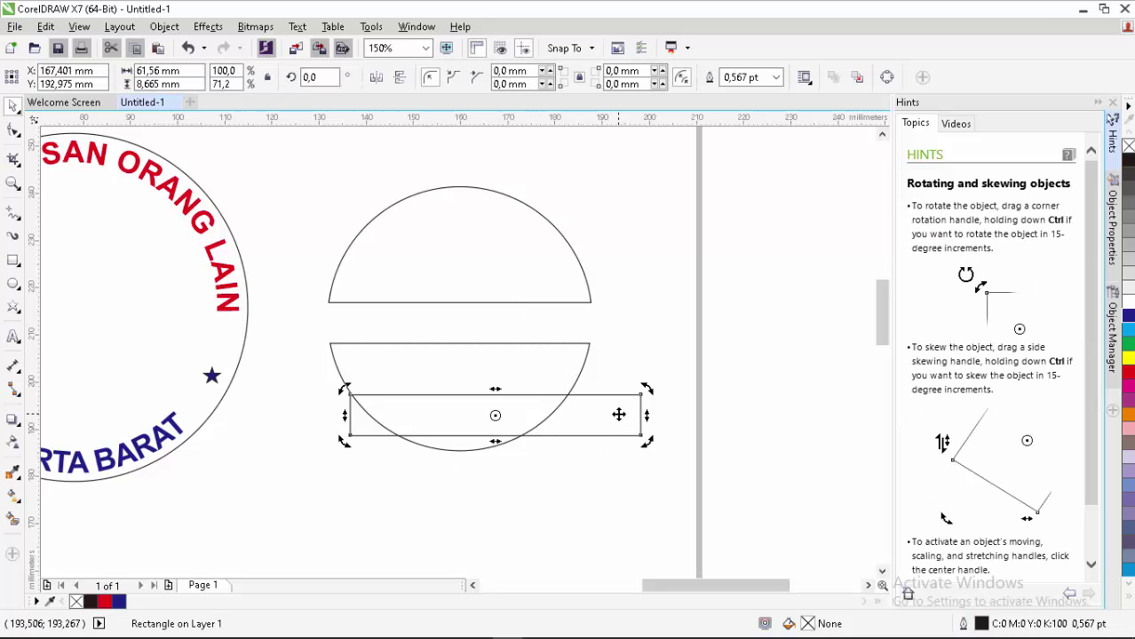
click(564, 197)
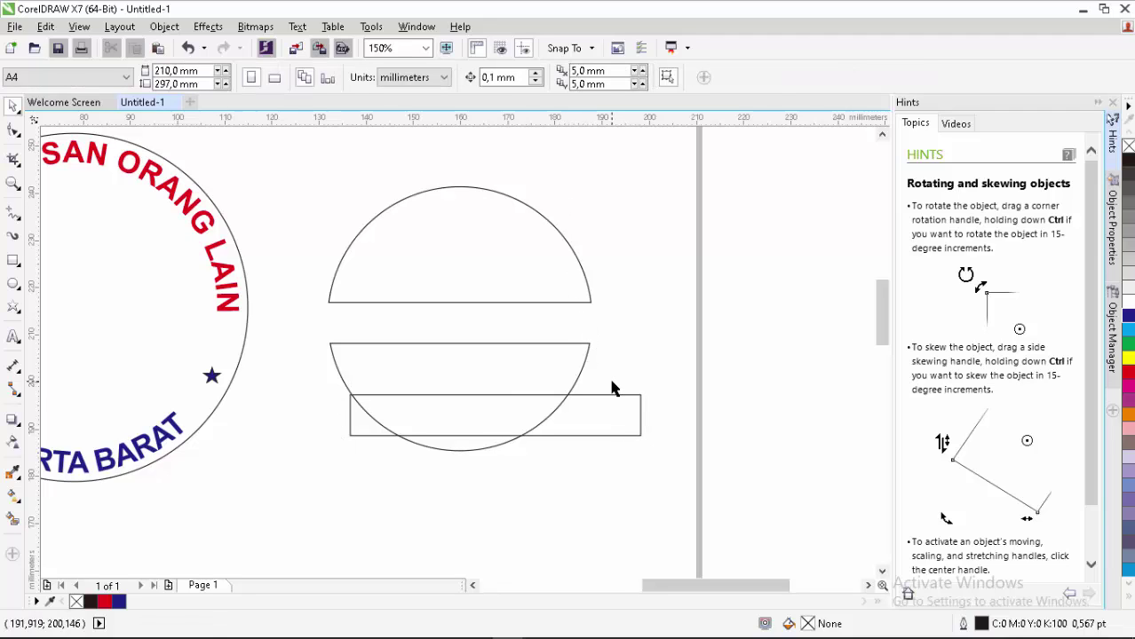
key(ctrl+z)
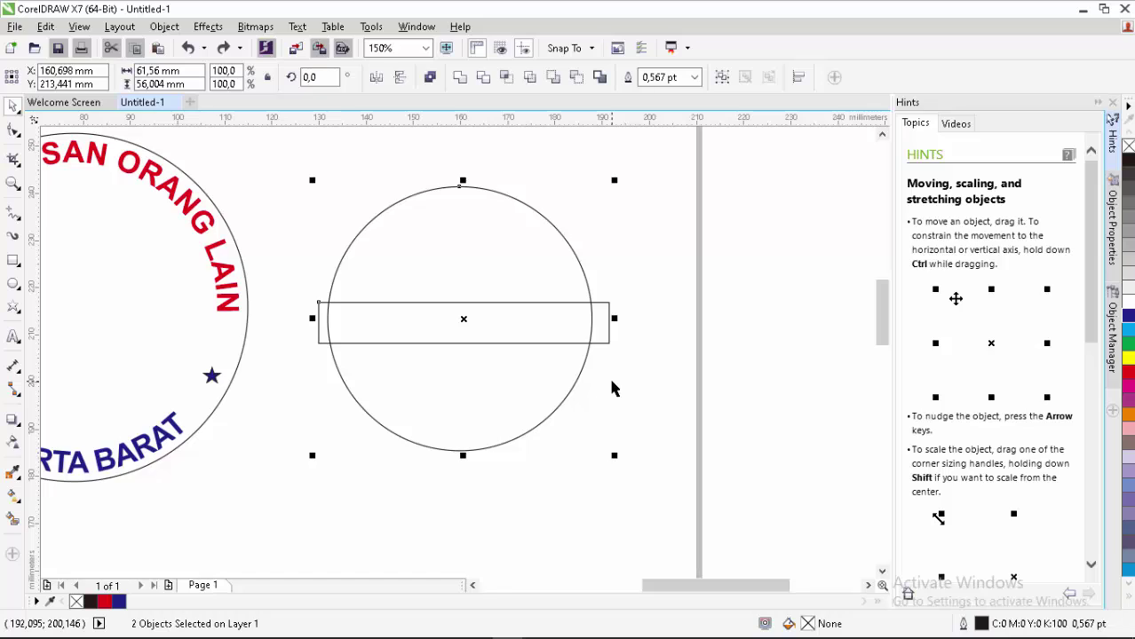
- Try Front Minus Back and Back Minus Front on the circle and rectangle, undoing each operation
click(552, 78)
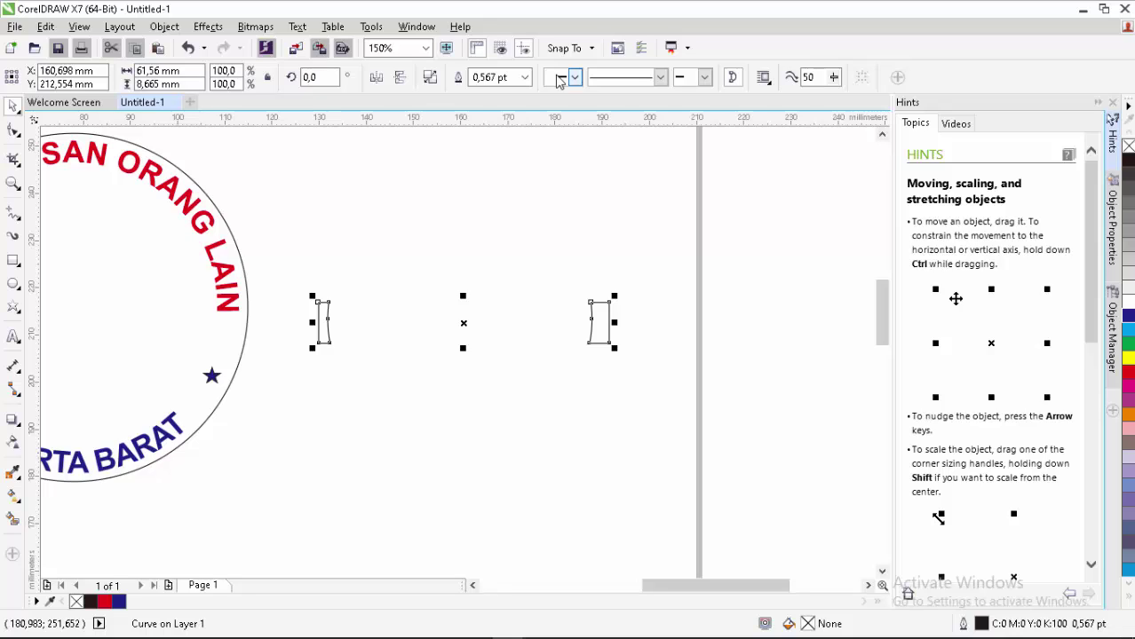
key(ctrl+z)
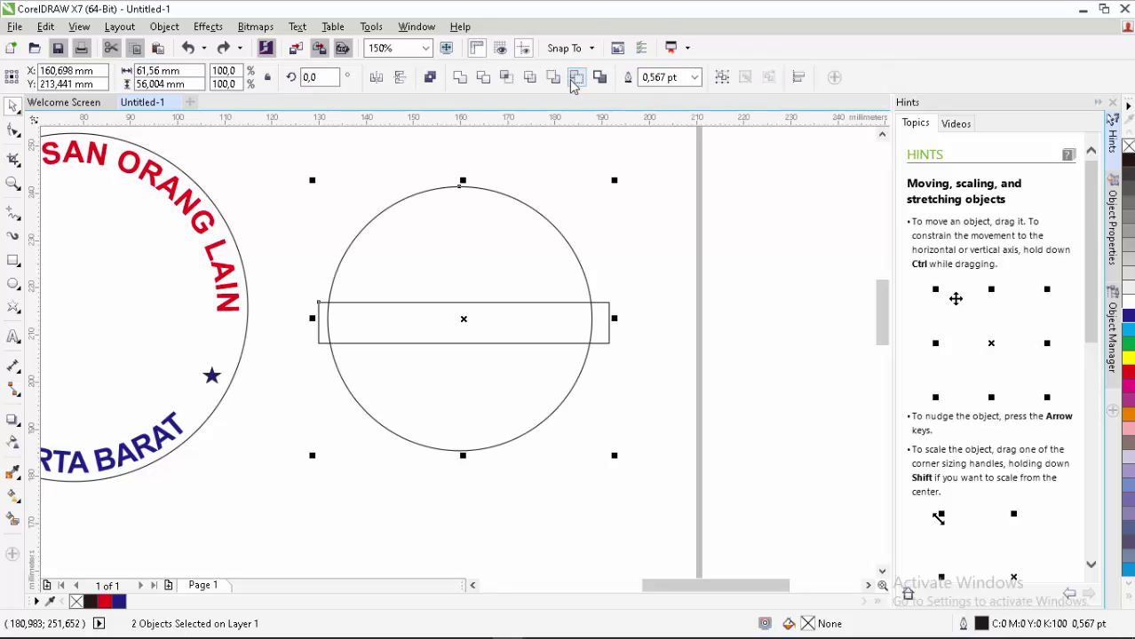
click(576, 78)
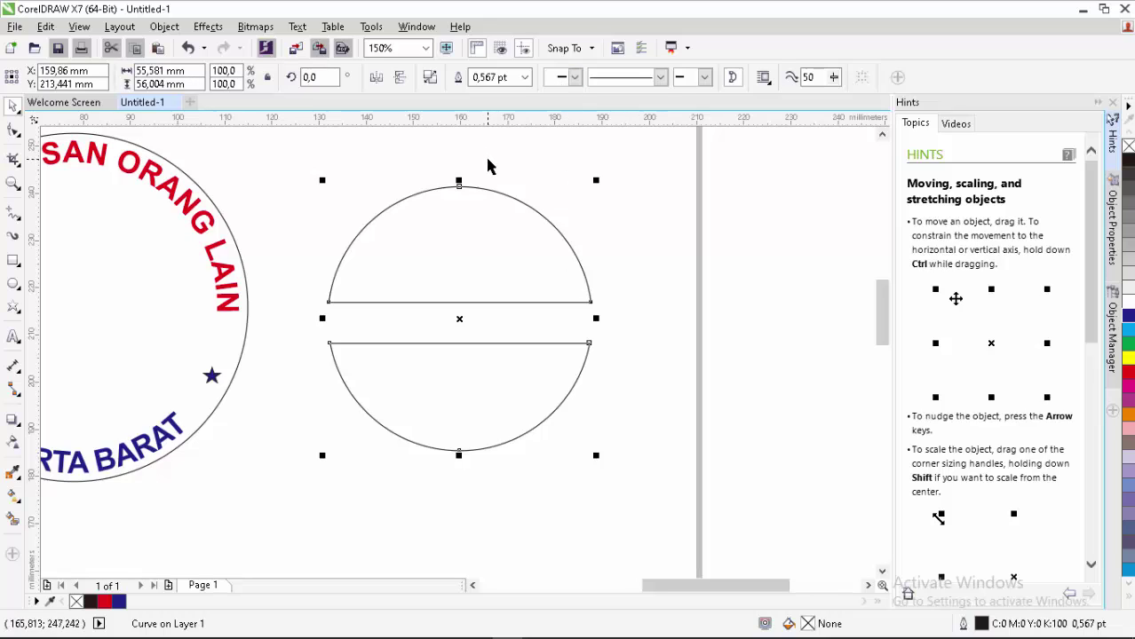
key(ctrl+z)
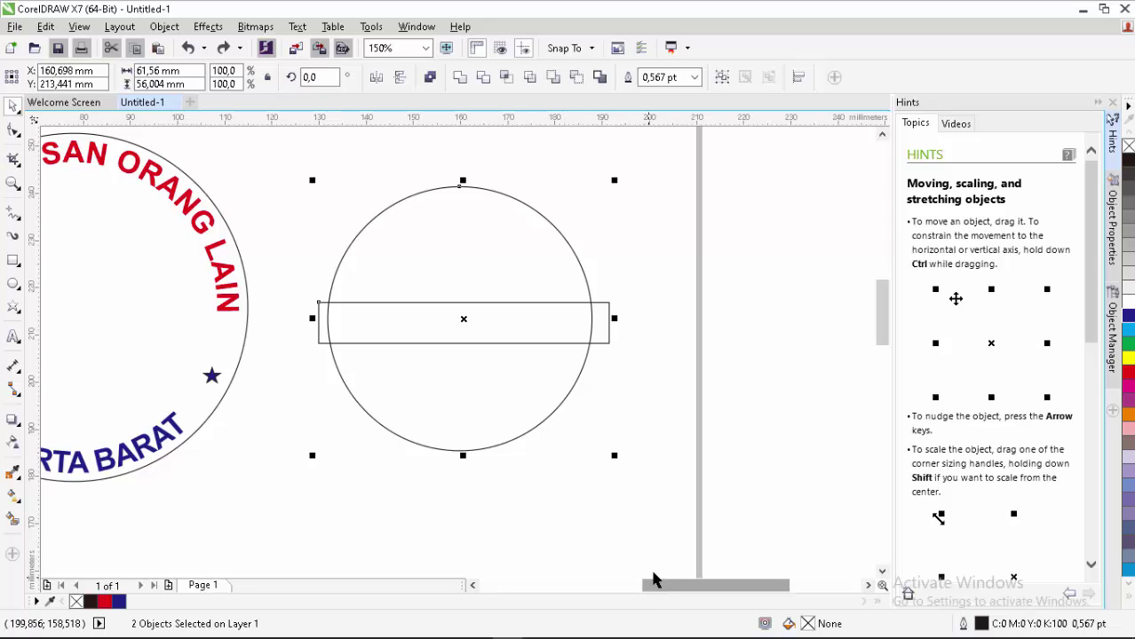
- Cut the rectangle out of the circle with Back Minus Front, and move the split circle inside the stamp's ring of text
click(578, 81)
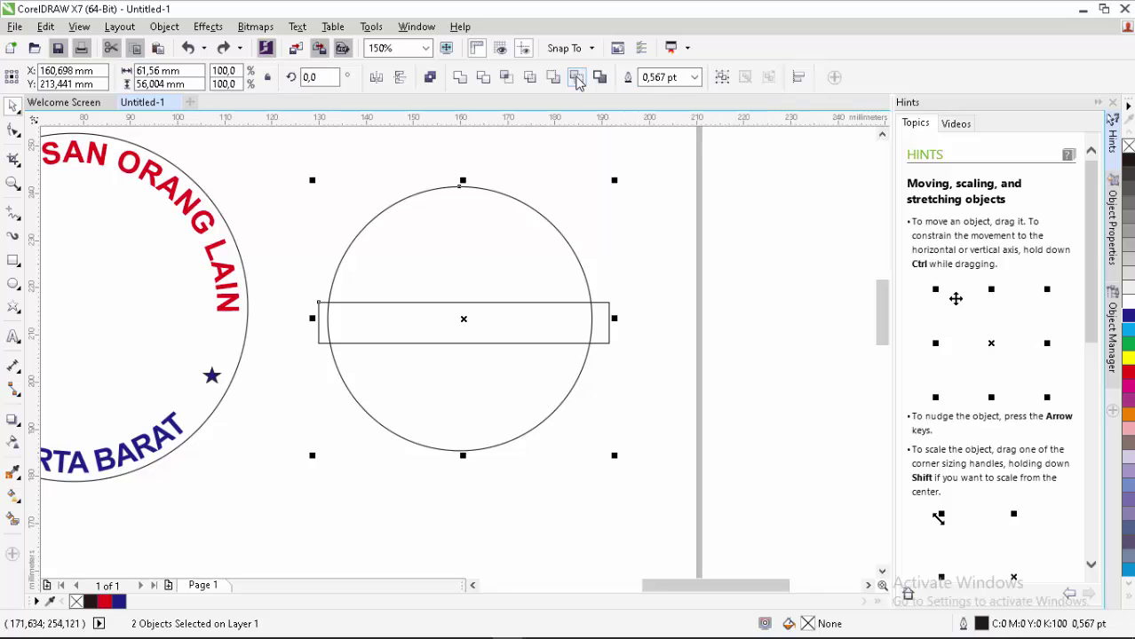
click(719, 479)
drag(693, 583, 644, 582)
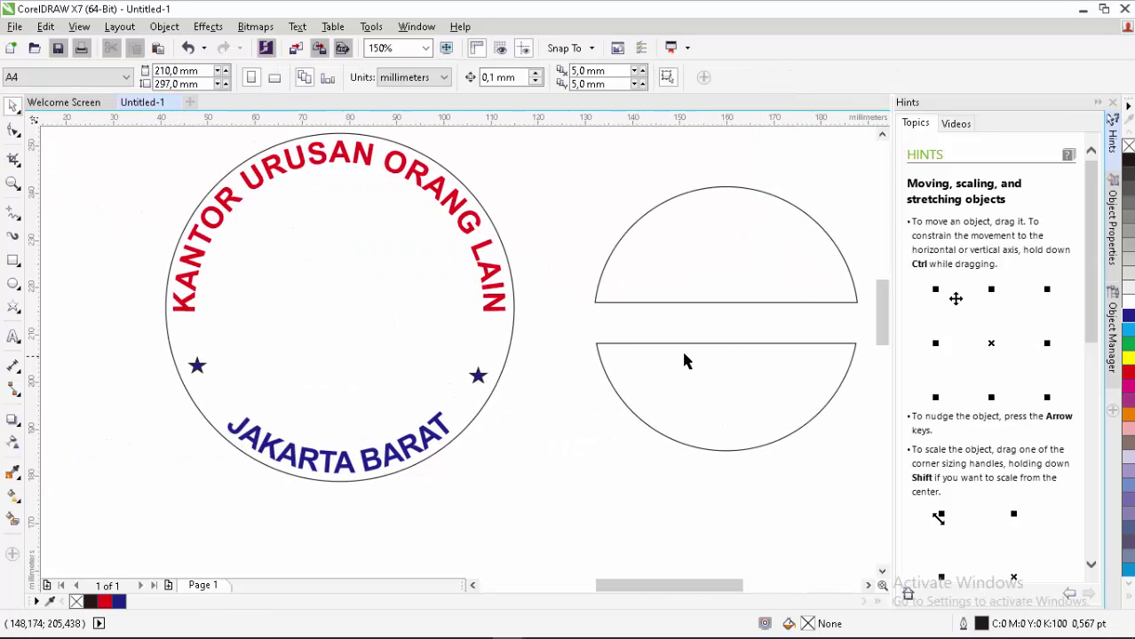
click(725, 344)
drag(729, 347, 339, 333)
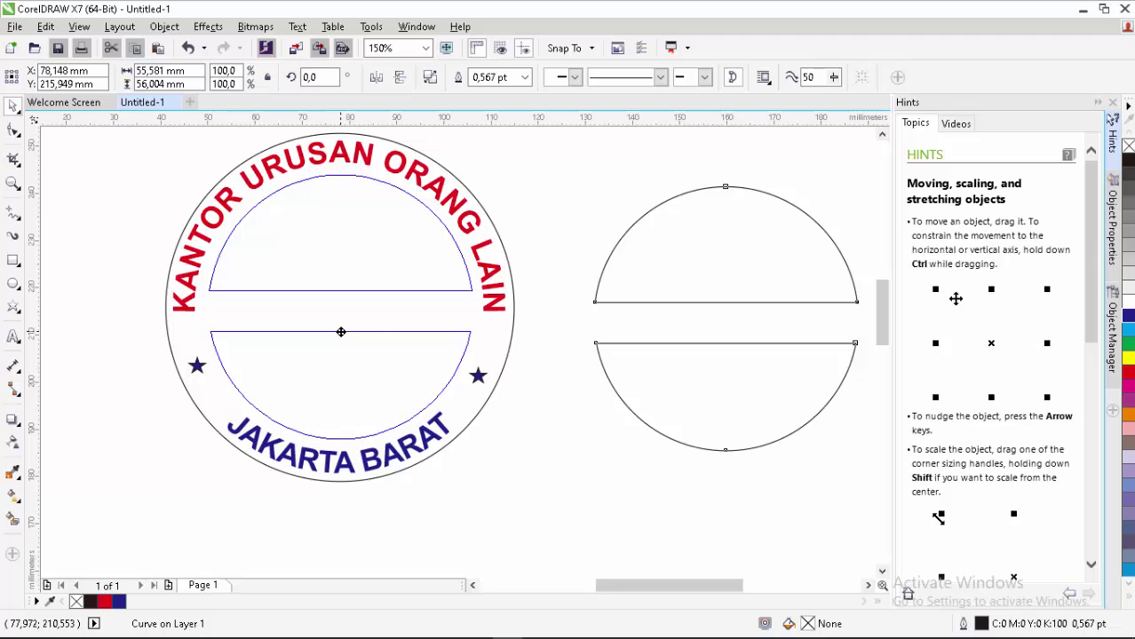
drag(341, 332, 341, 332)
click(601, 294)
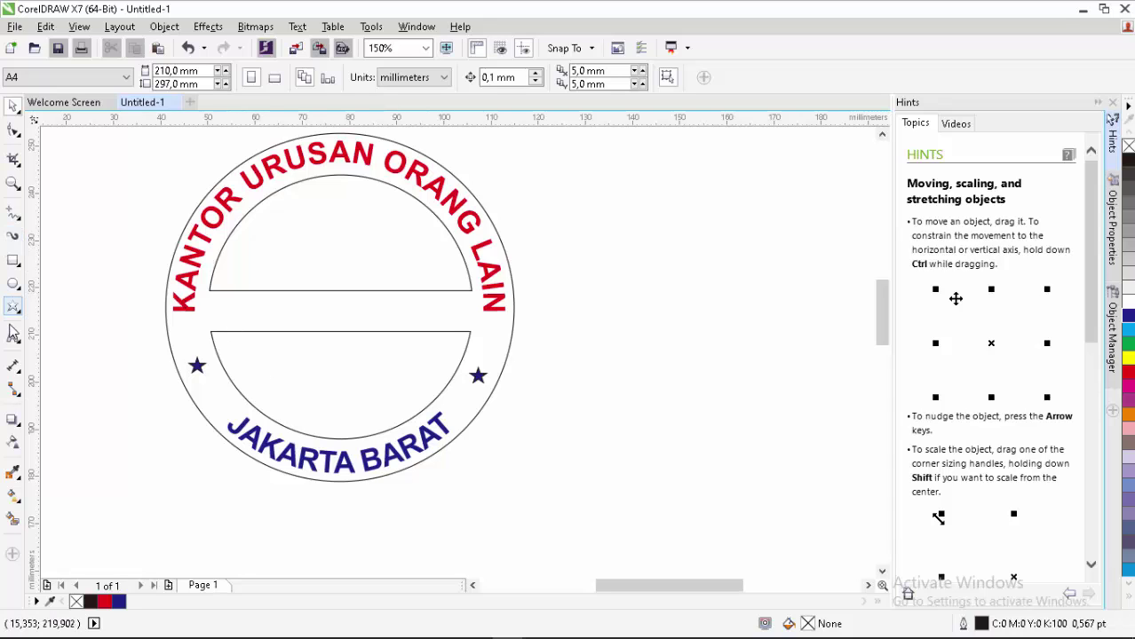
- Add the artistic text "HALO!!" in the gap between the two halves of the inner circle
click(14, 337)
click(267, 307)
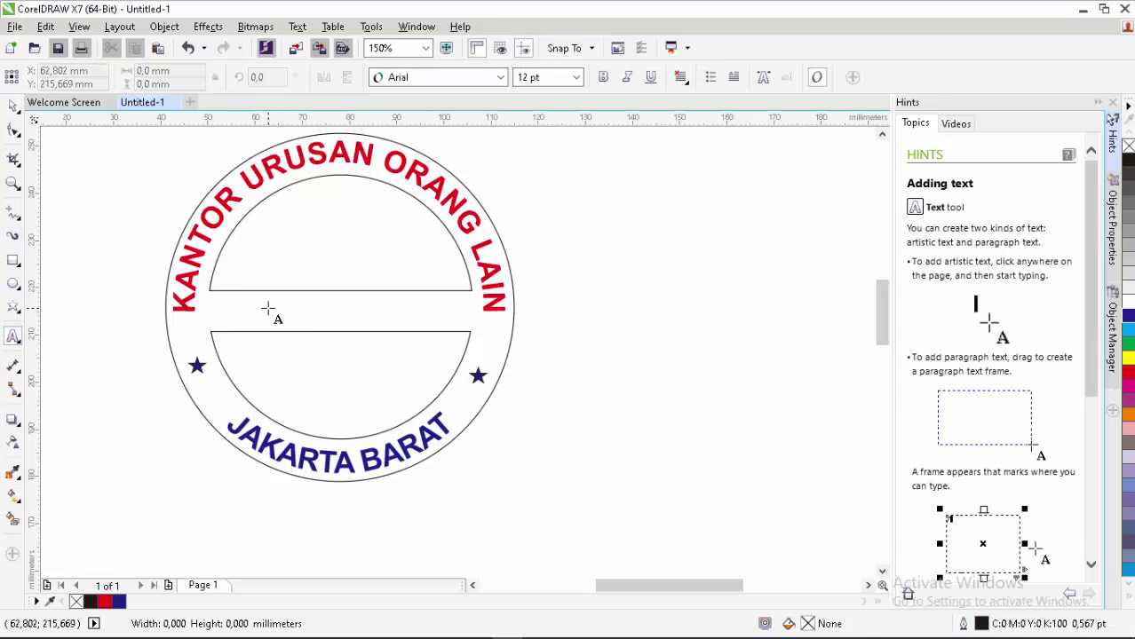
text(HALO)
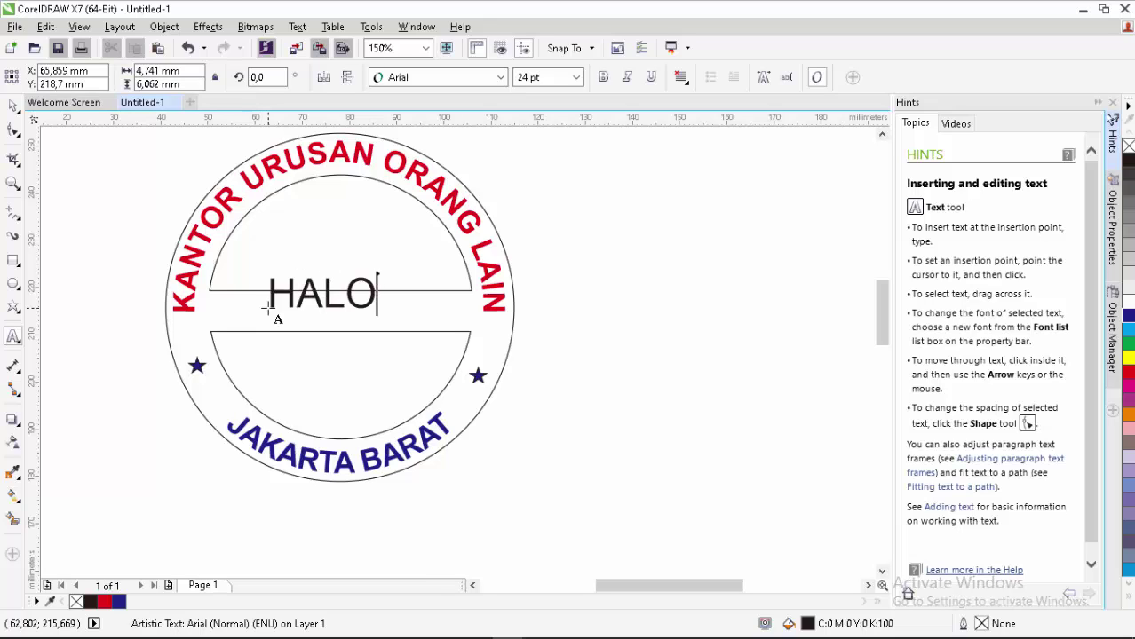
text(!!)
click(14, 105)
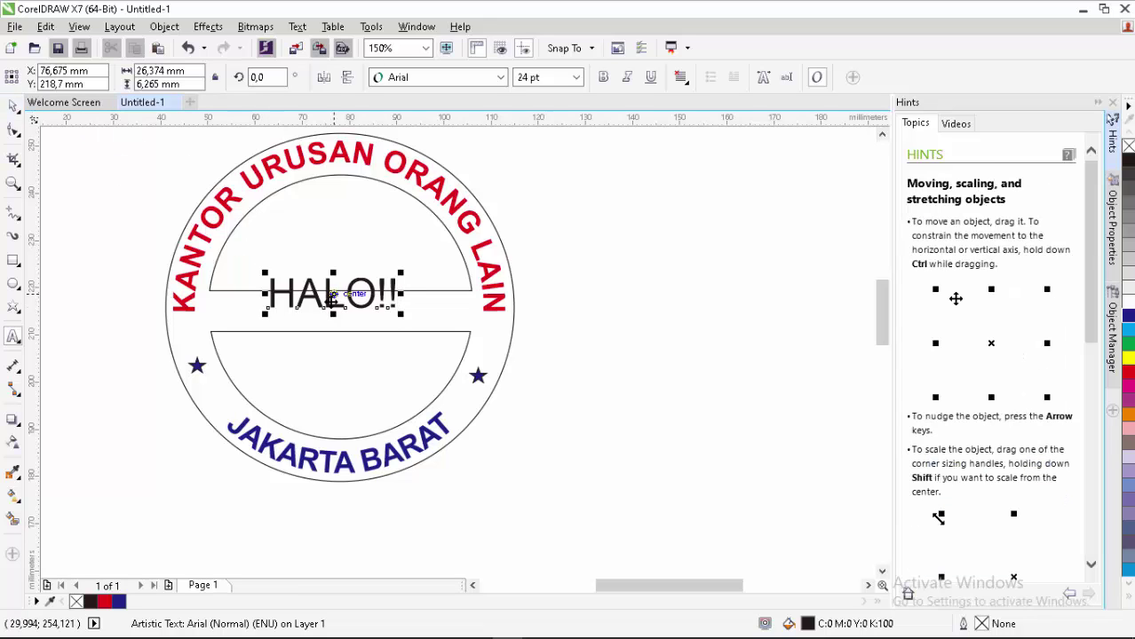
- Make the HALO!! text bold and set its font to Astera
click(603, 77)
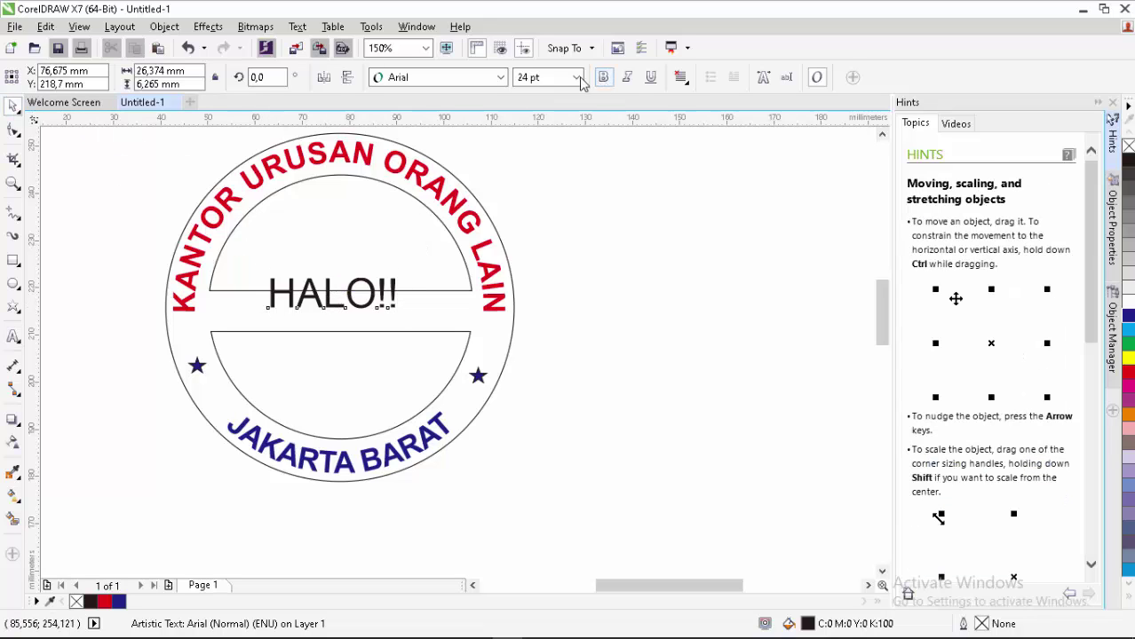
click(500, 79)
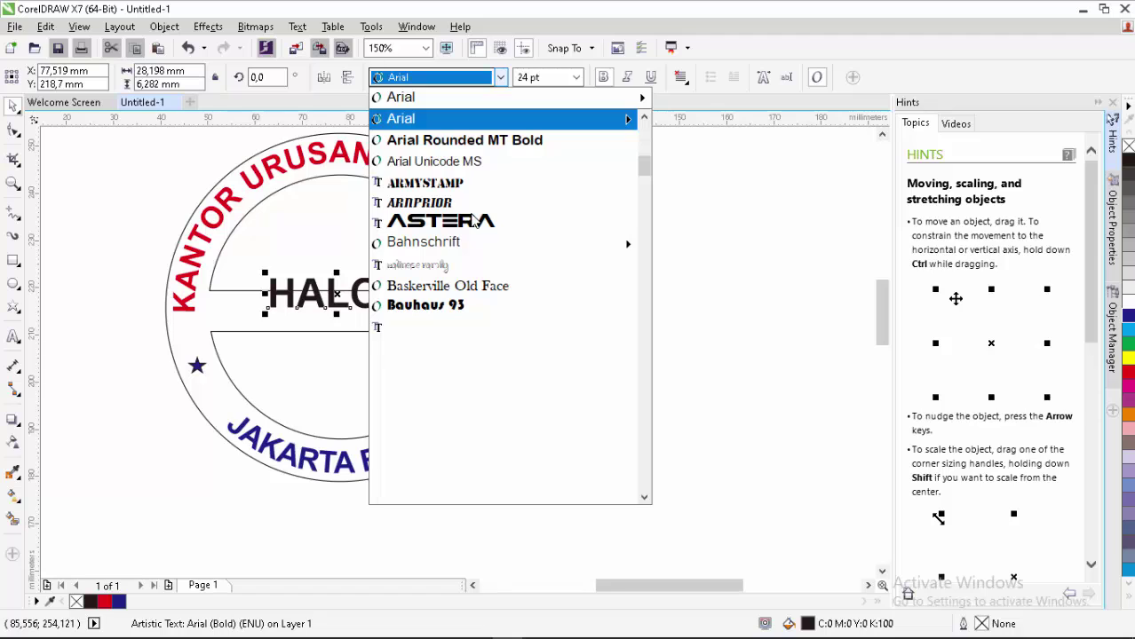
click(472, 223)
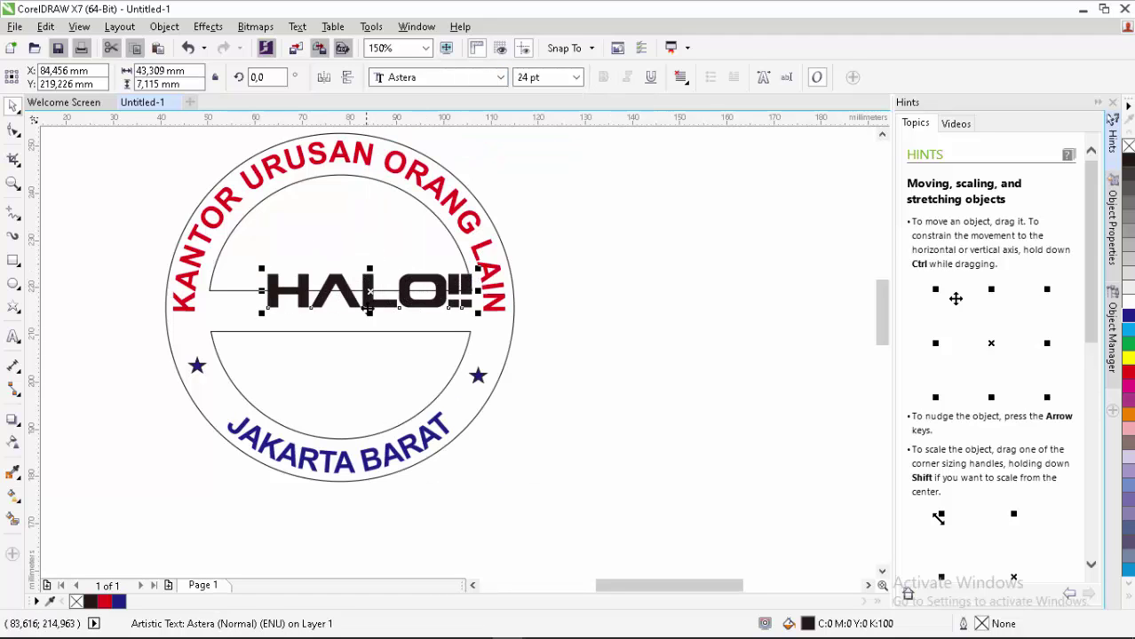
- Fit the HALO!! text centrally into the band between the half circles, about 38.8 mm wide and 4.4 mm high
drag(367, 311, 342, 324)
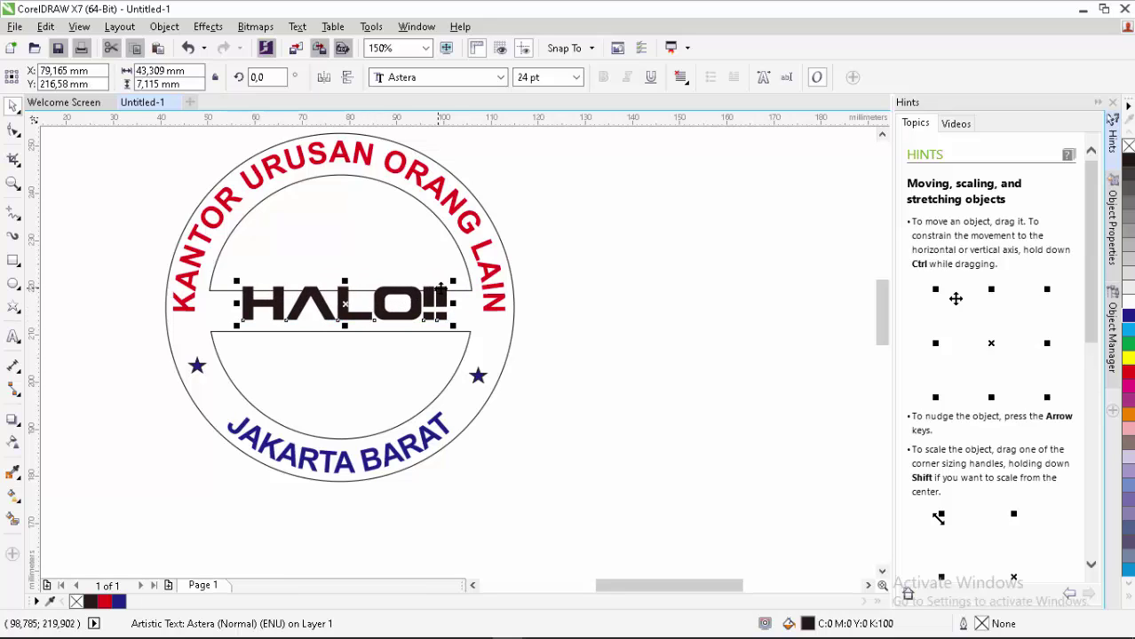
drag(441, 288, 421, 290)
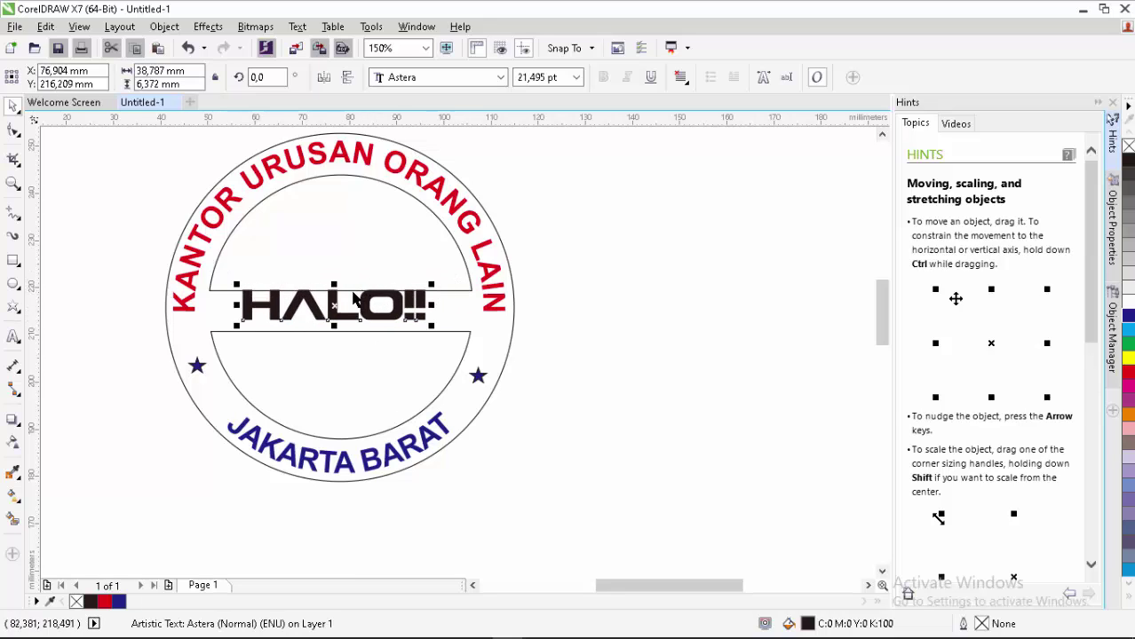
drag(333, 285, 338, 289)
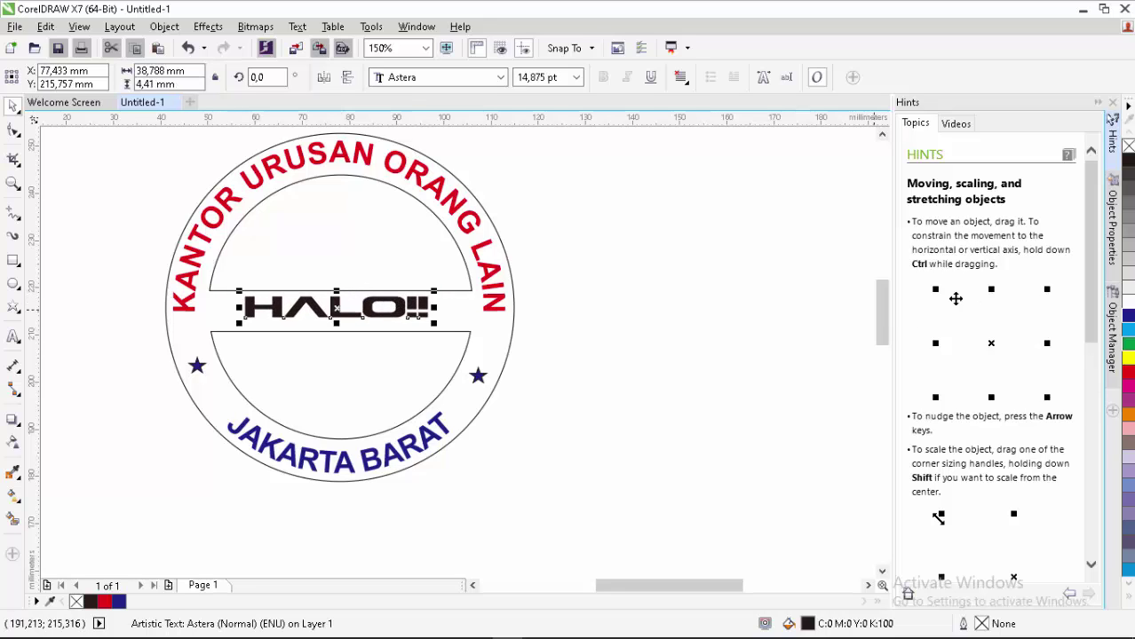
- Fill the HALO!! text with dark blue (C100 M100 Y0 K0) and nudge it slightly down within the band
click(1127, 318)
click(768, 297)
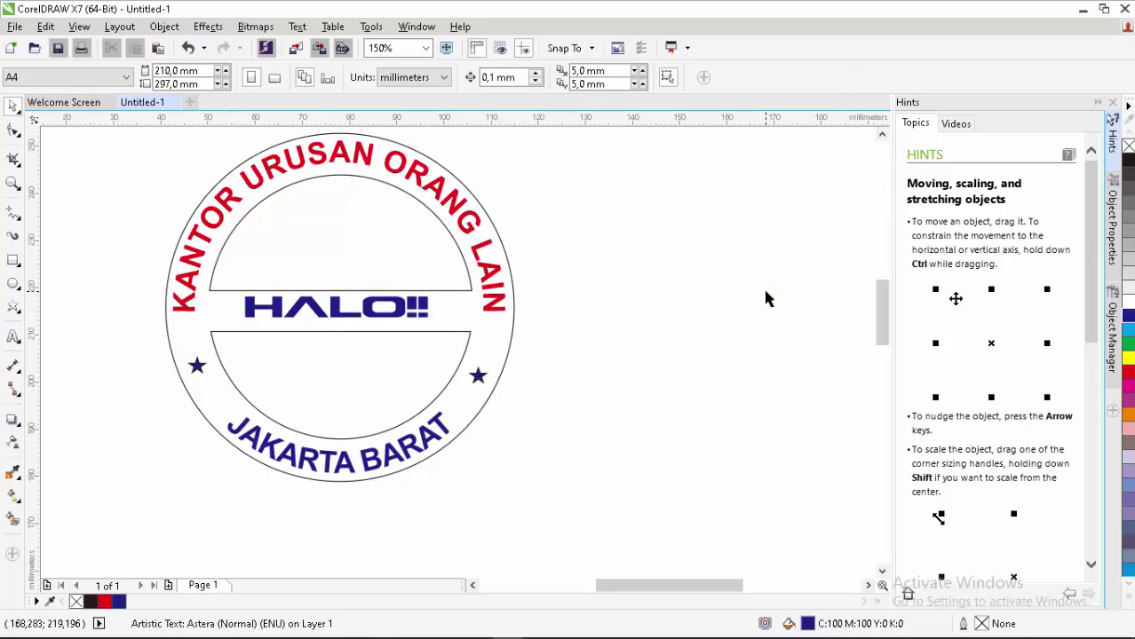
click(407, 317)
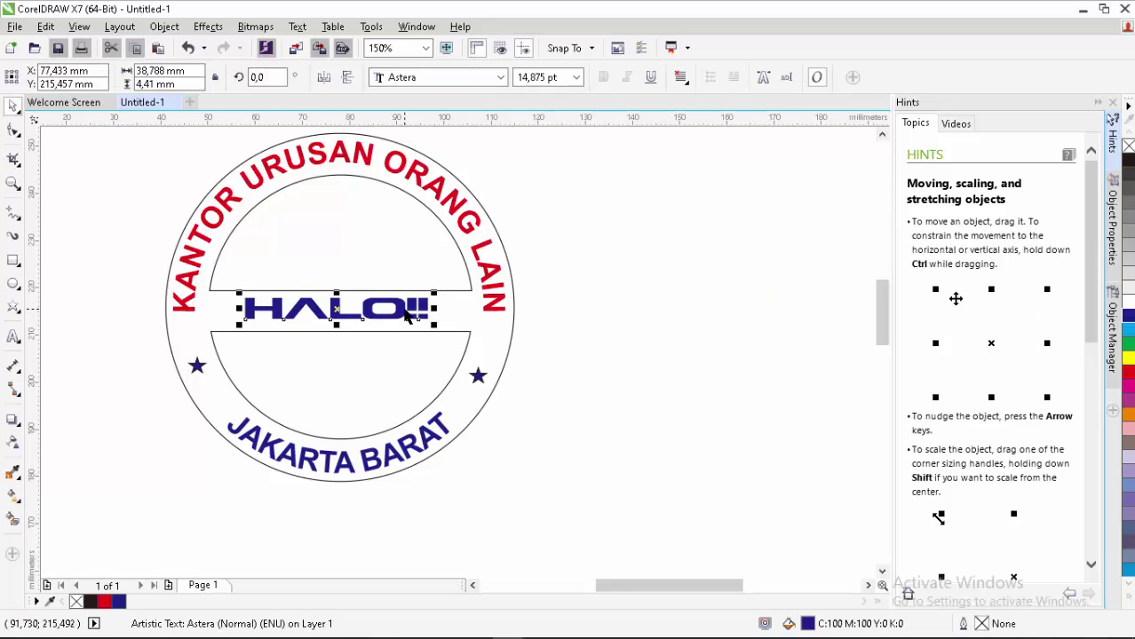
click(597, 249)
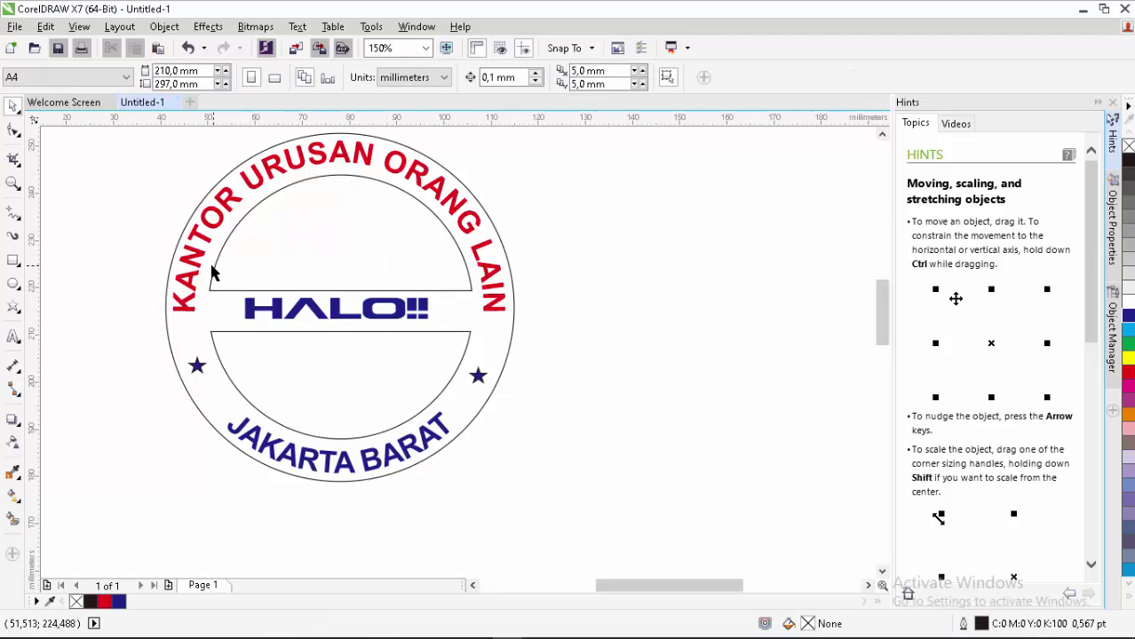
click(375, 312)
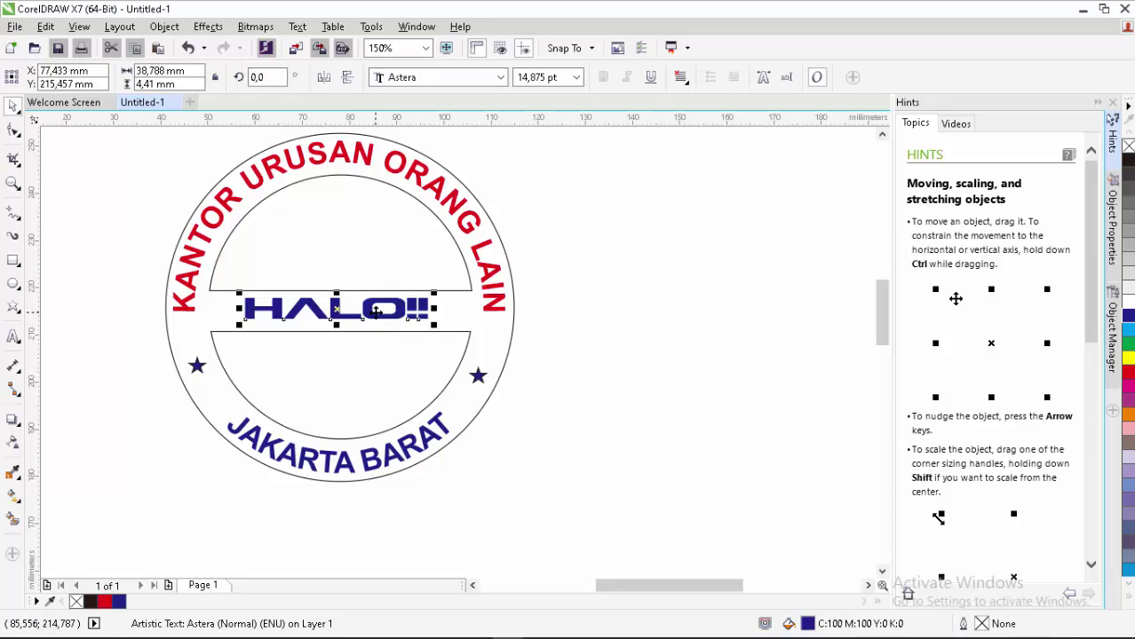
click(785, 355)
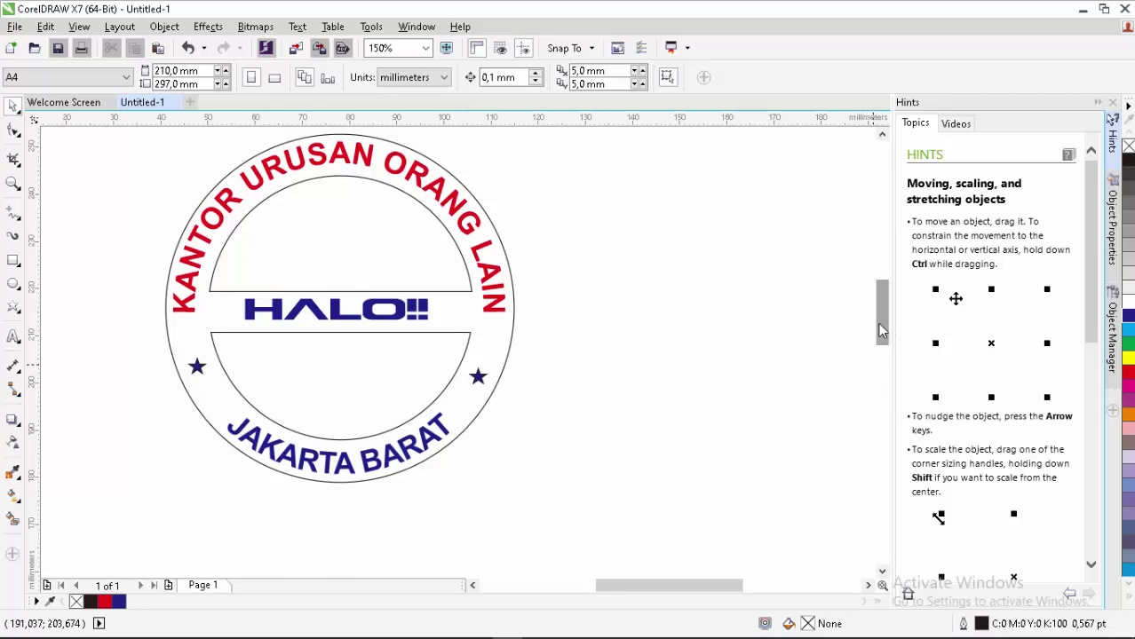
mouse_move(879, 324)
mouse_down()
mouse_move(884, 309)
mouse_move(891, 324)
mouse_up()
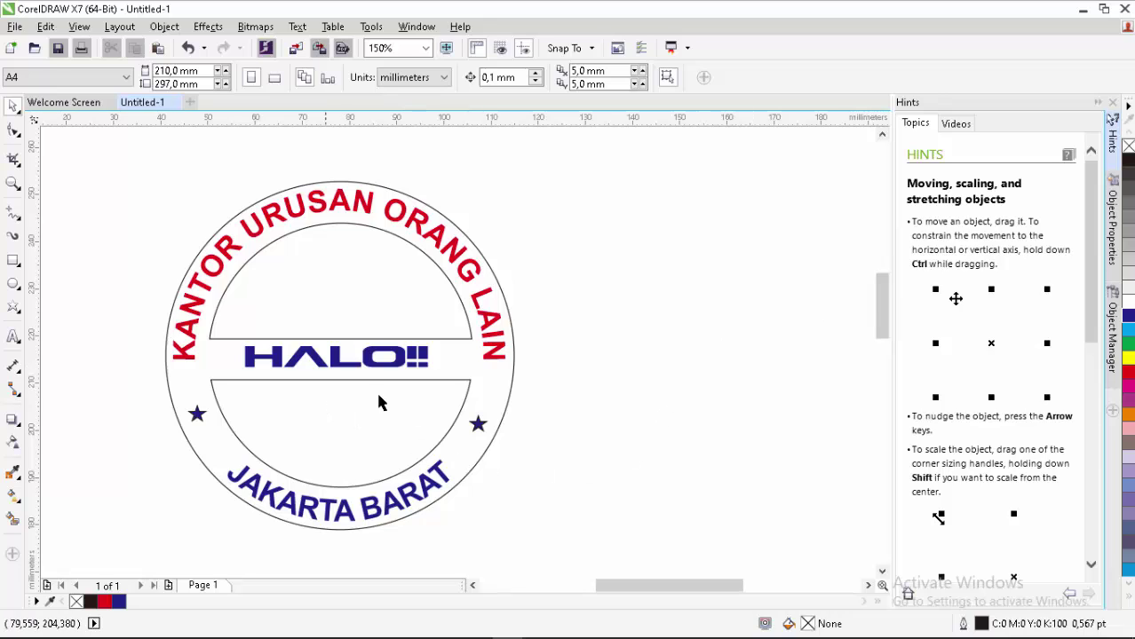
- Add the artistic text "CONTOH LAIN" in the empty area beside the stamp
click(15, 339)
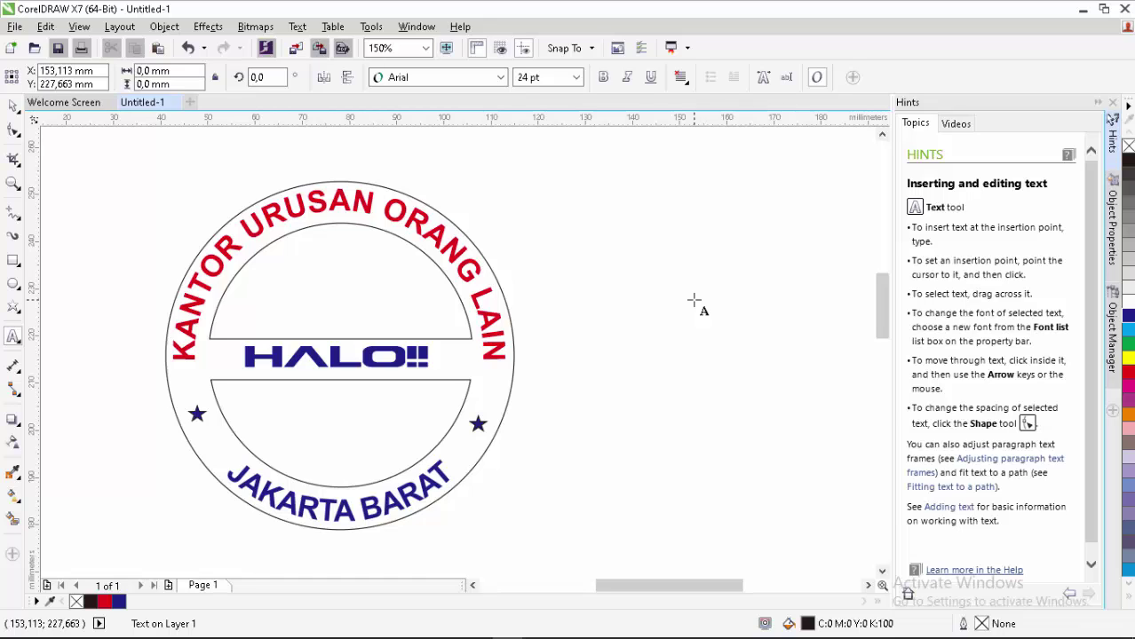
text(CONTO)
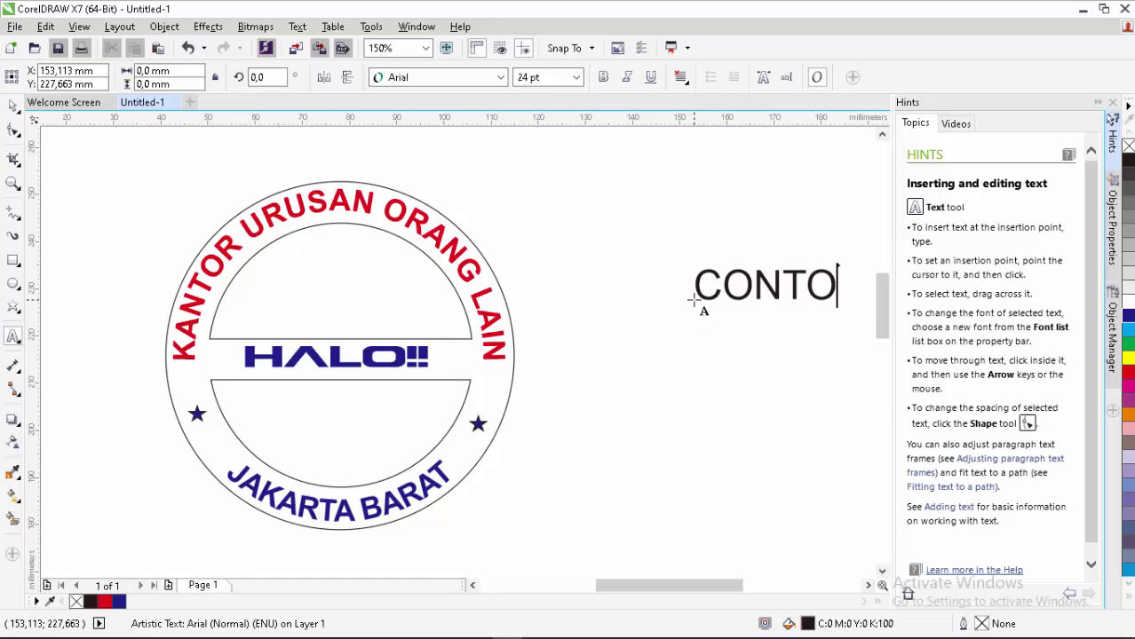
text(H LAIN)
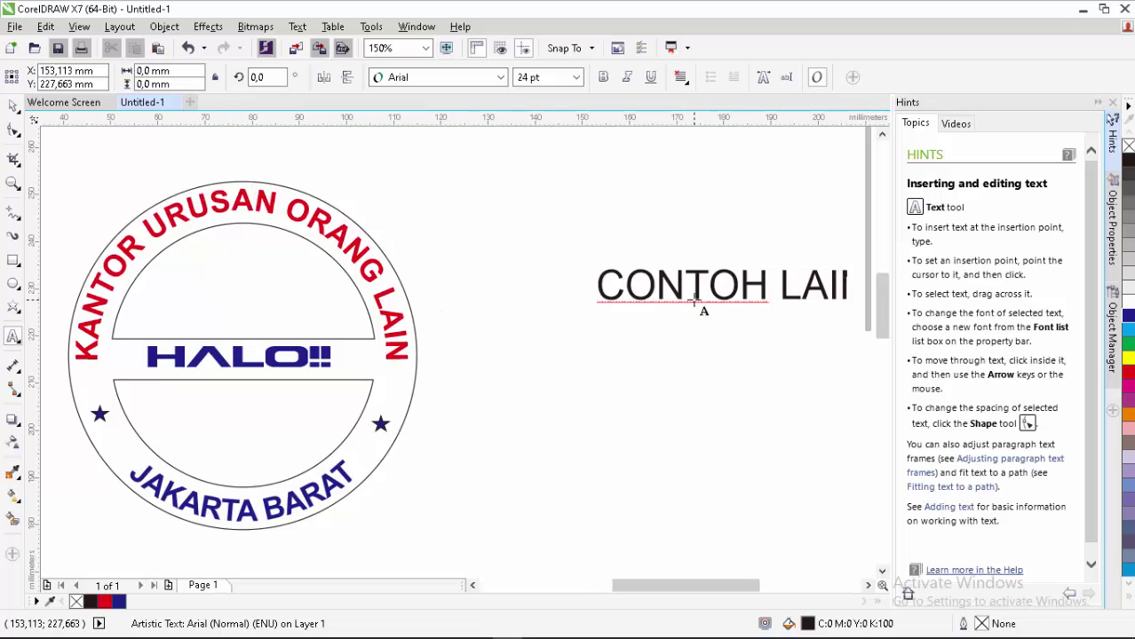
click(13, 105)
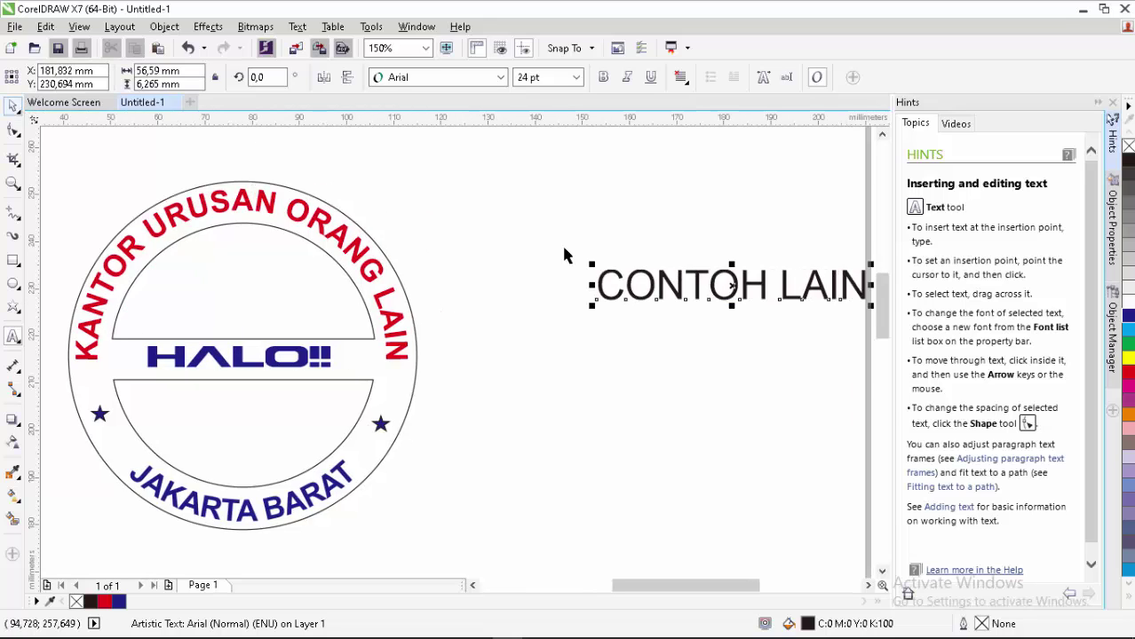
- Move the CONTOH LAIN text closer to the stamp, flatten it to about 3.5 mm high, and make it bold
drag(666, 286, 534, 339)
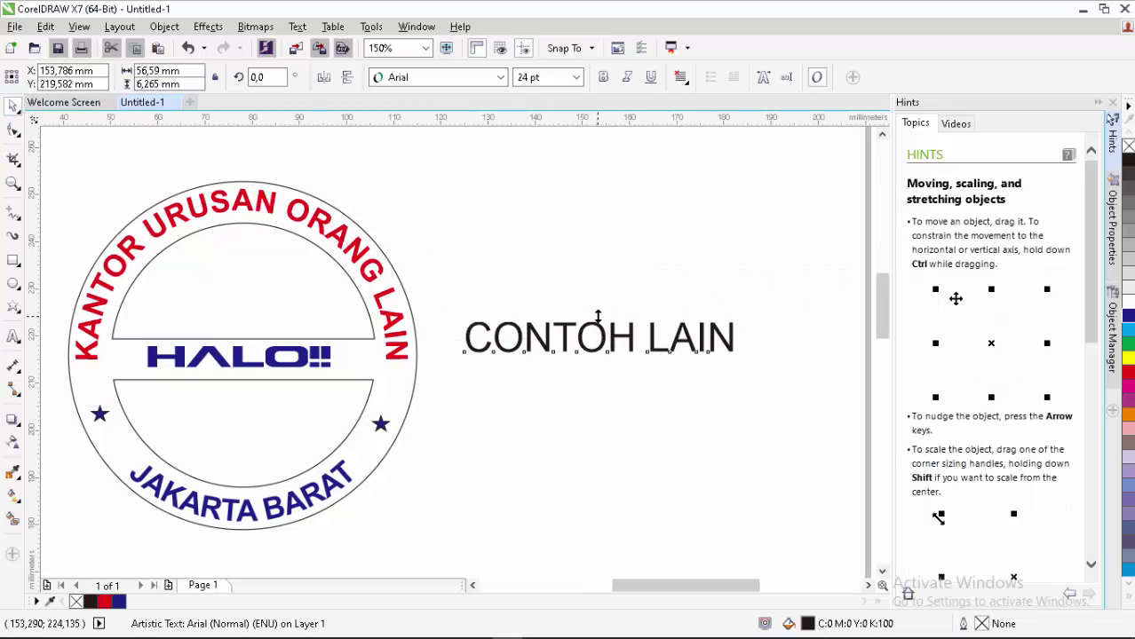
drag(600, 317, 600, 330)
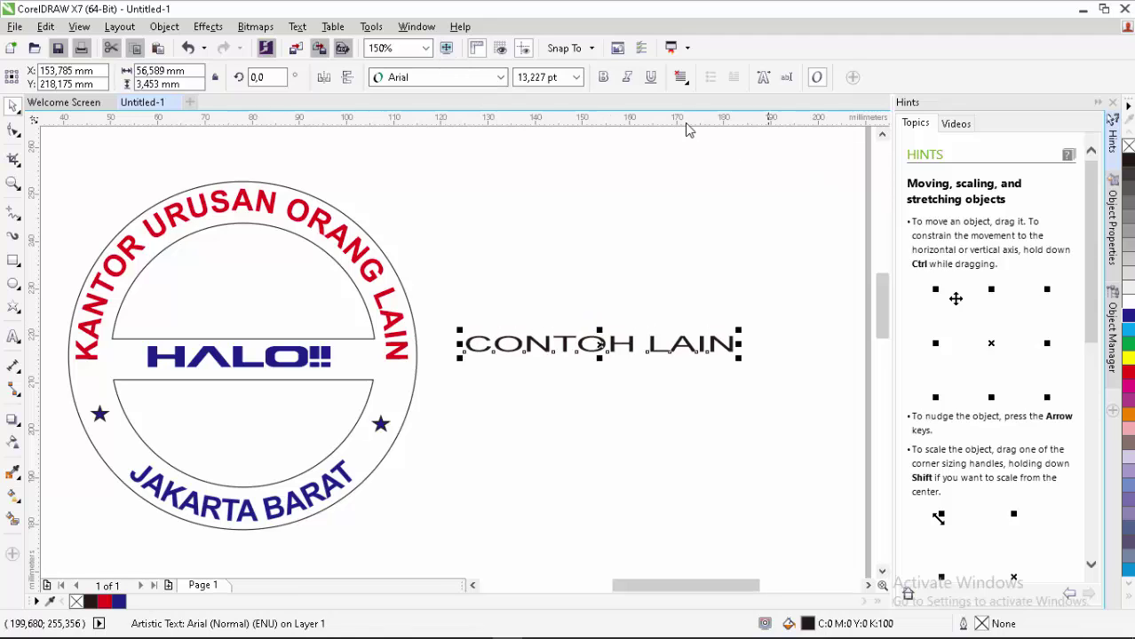
click(602, 79)
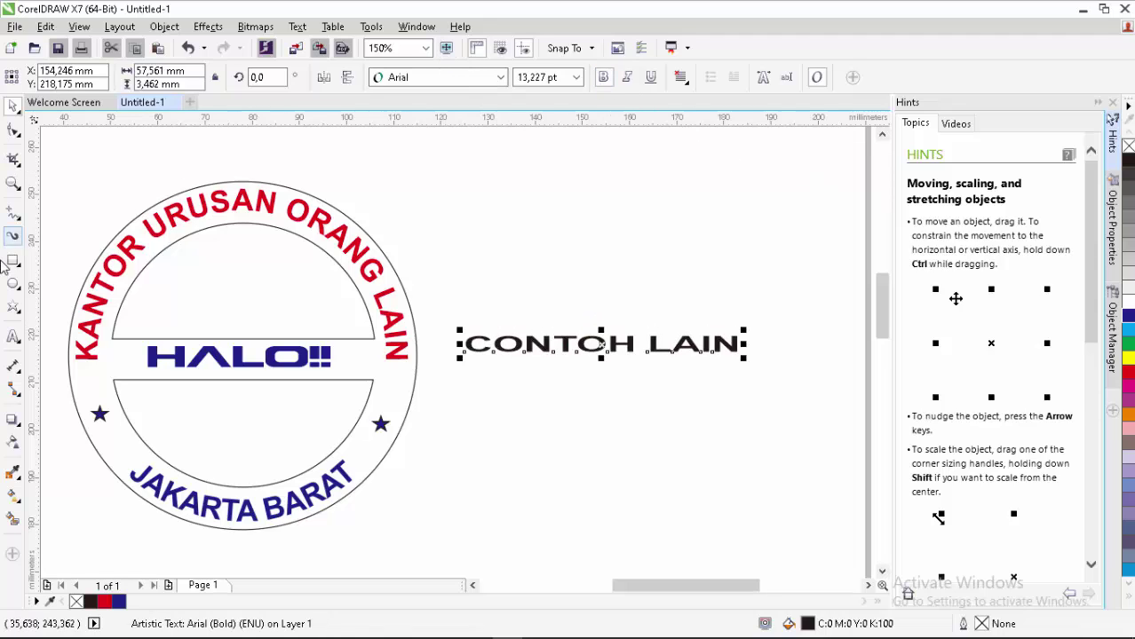
- Draw a nearly horizontal straight line about 57 mm long above the CONTOH LAIN text with the Freehand tool
click(15, 215)
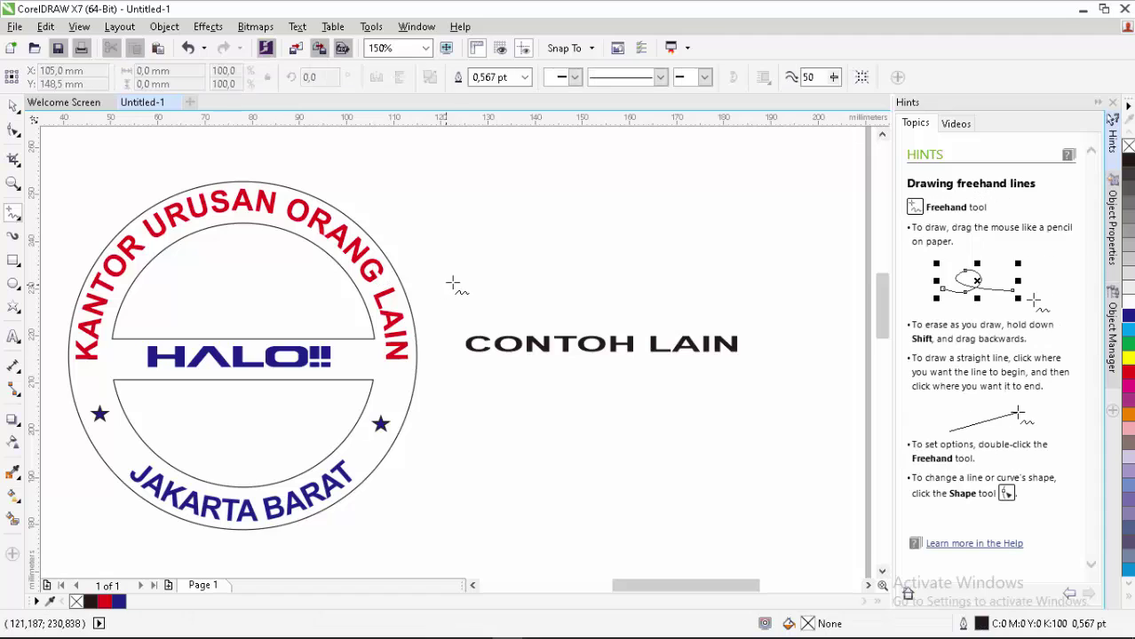
drag(456, 243, 758, 256)
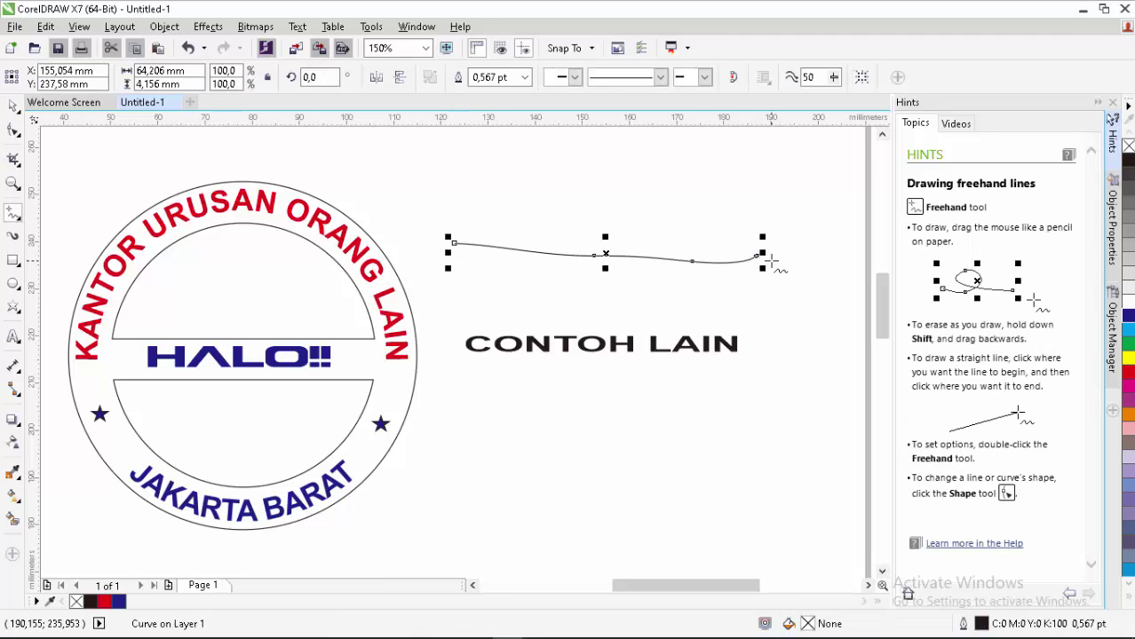
key(ctrl+z)
click(477, 266)
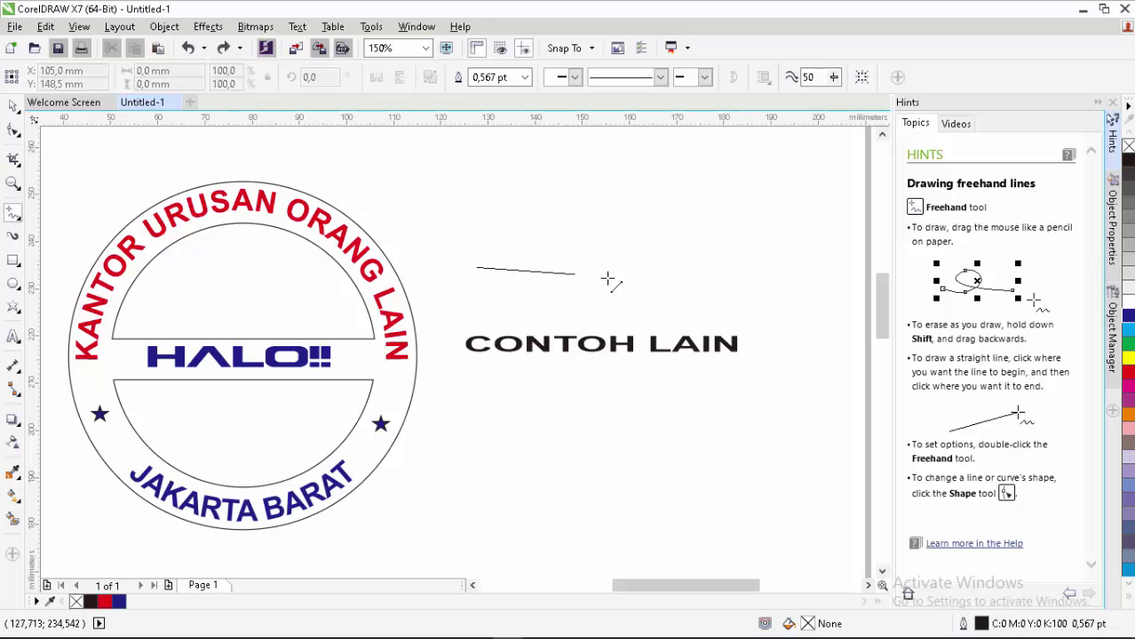
click(751, 267)
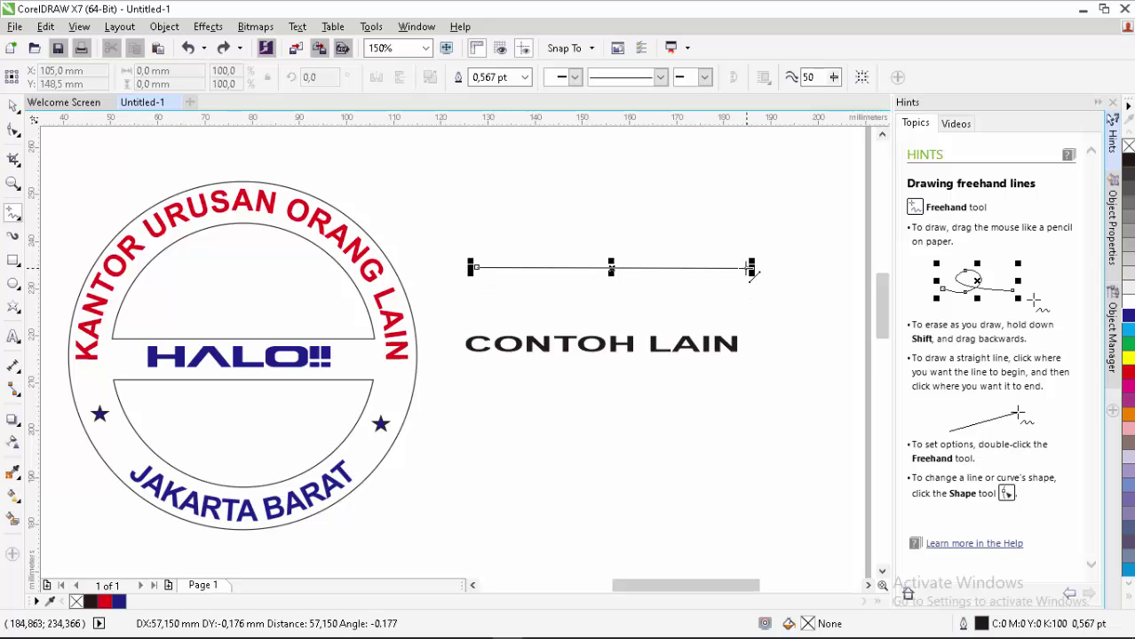
- Bend the straight line above the CONTOH LAIN text into a shallow S-shaped curve about 65 mm wide and 5.4 mm high
click(13, 131)
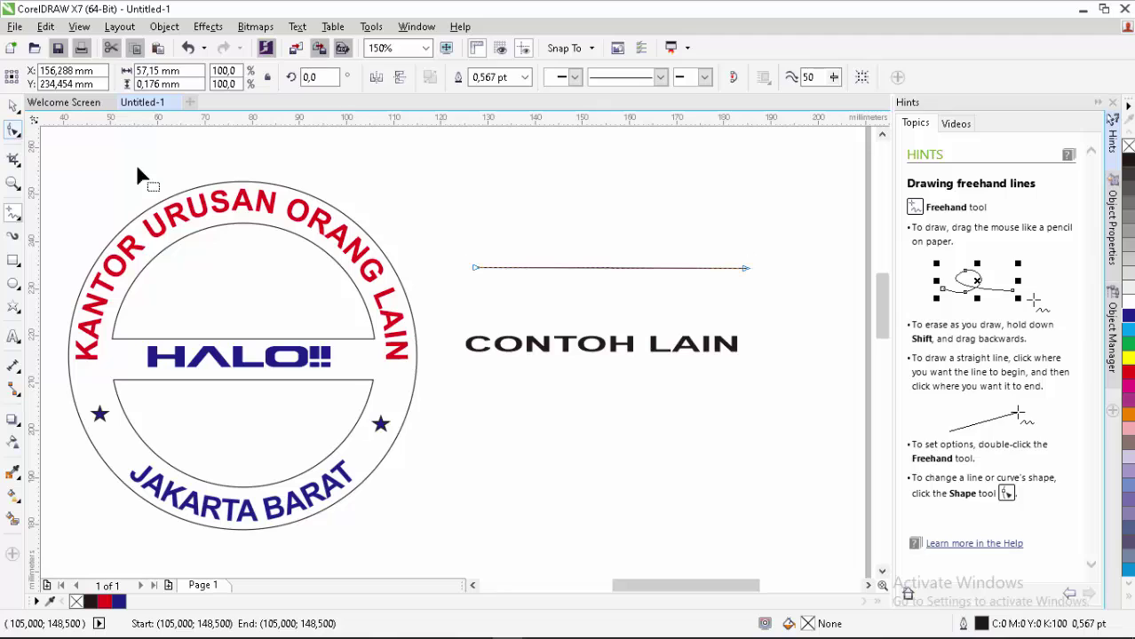
click(744, 269)
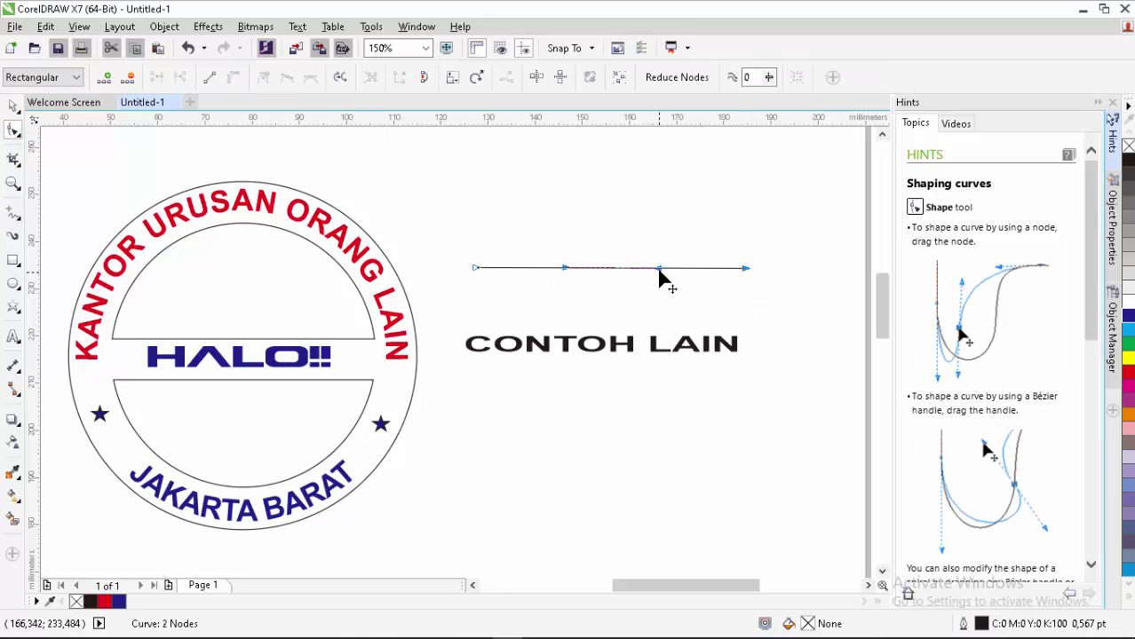
drag(658, 268, 666, 197)
drag(567, 269, 600, 327)
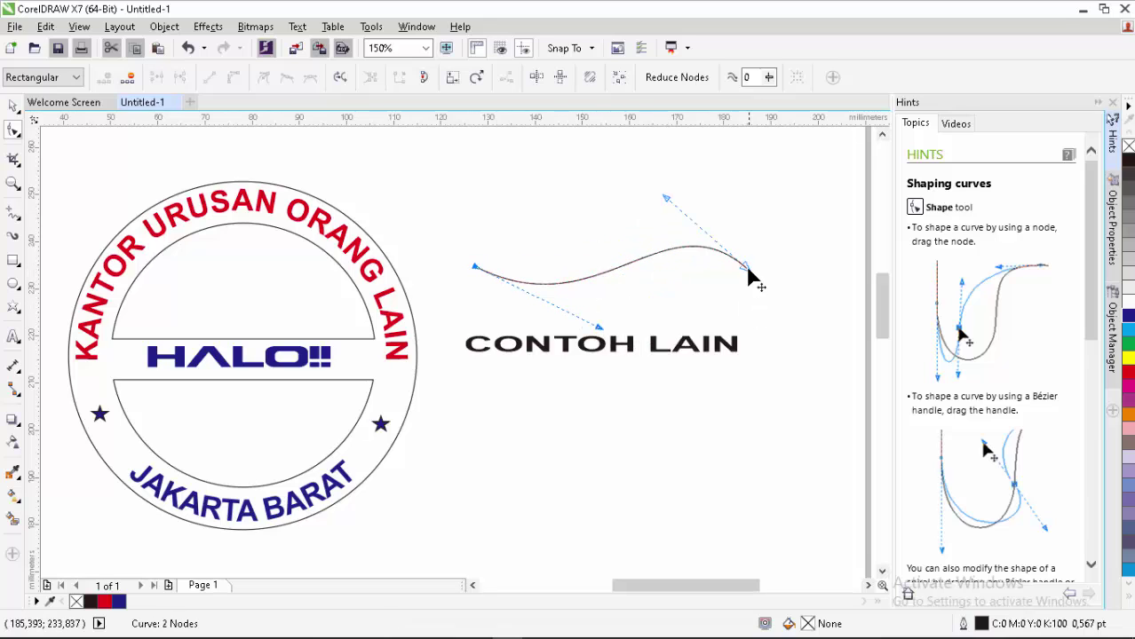
drag(747, 269, 782, 291)
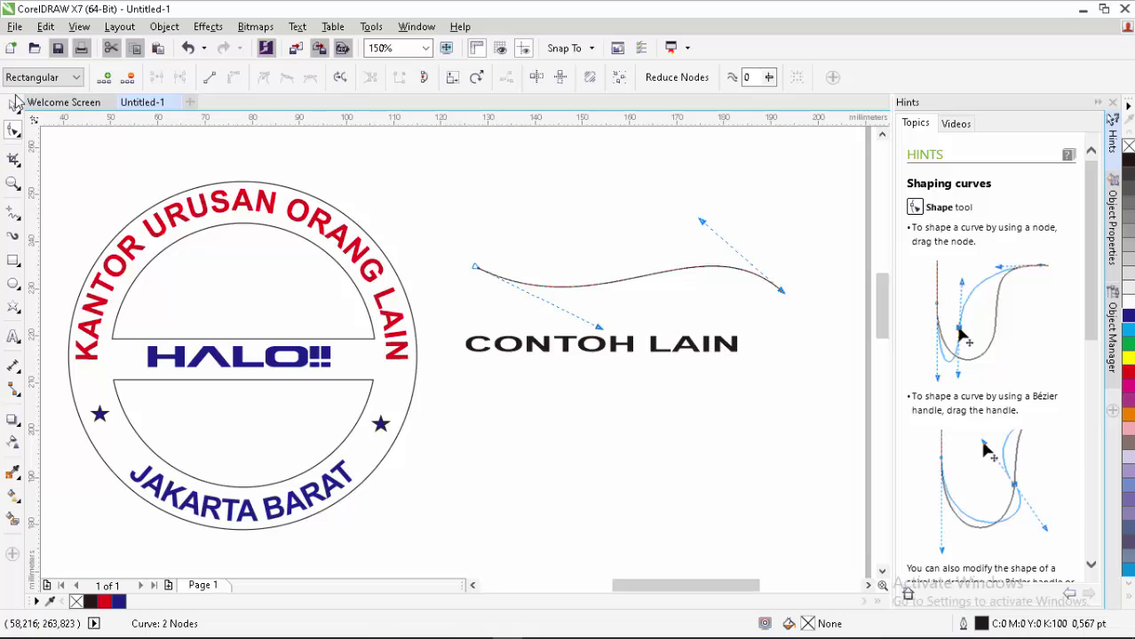
key(space)
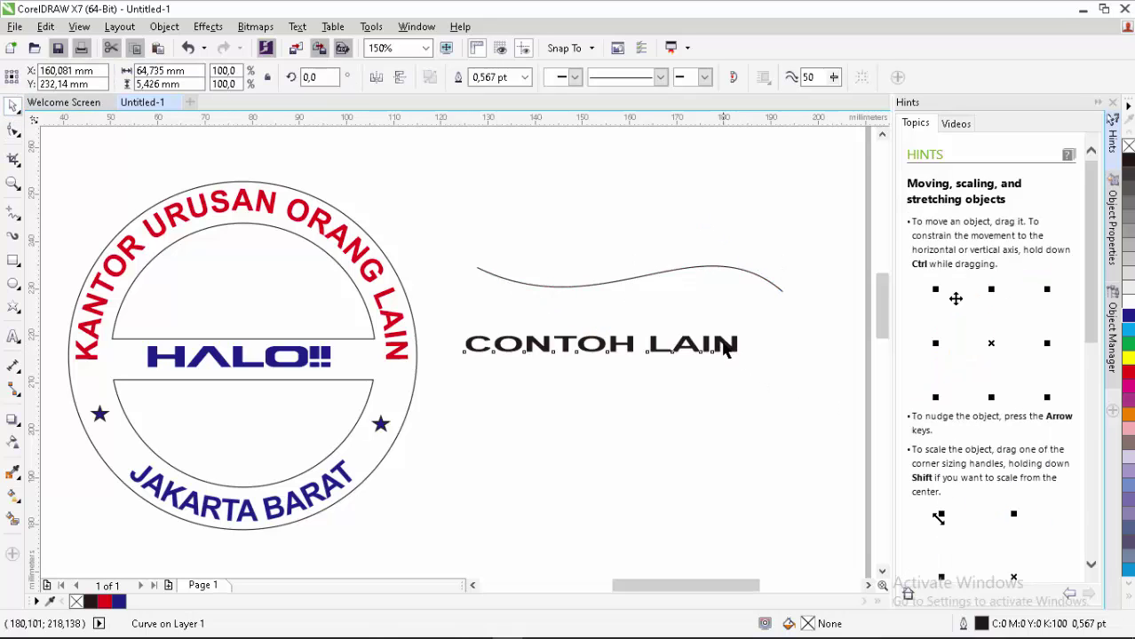
- Fit the CONTOH LAIN text along the wavy curve, about 2.7 mm above it with an offset of about 6.8 mm, and fill it dark blue
click(732, 346)
drag(629, 339, 663, 343)
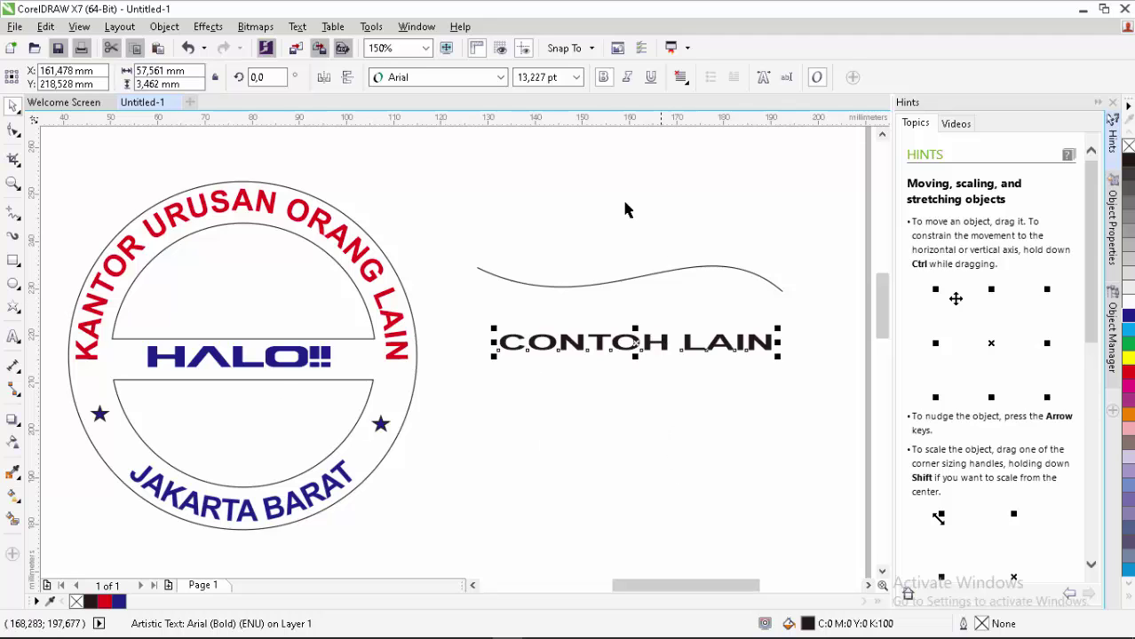
click(297, 27)
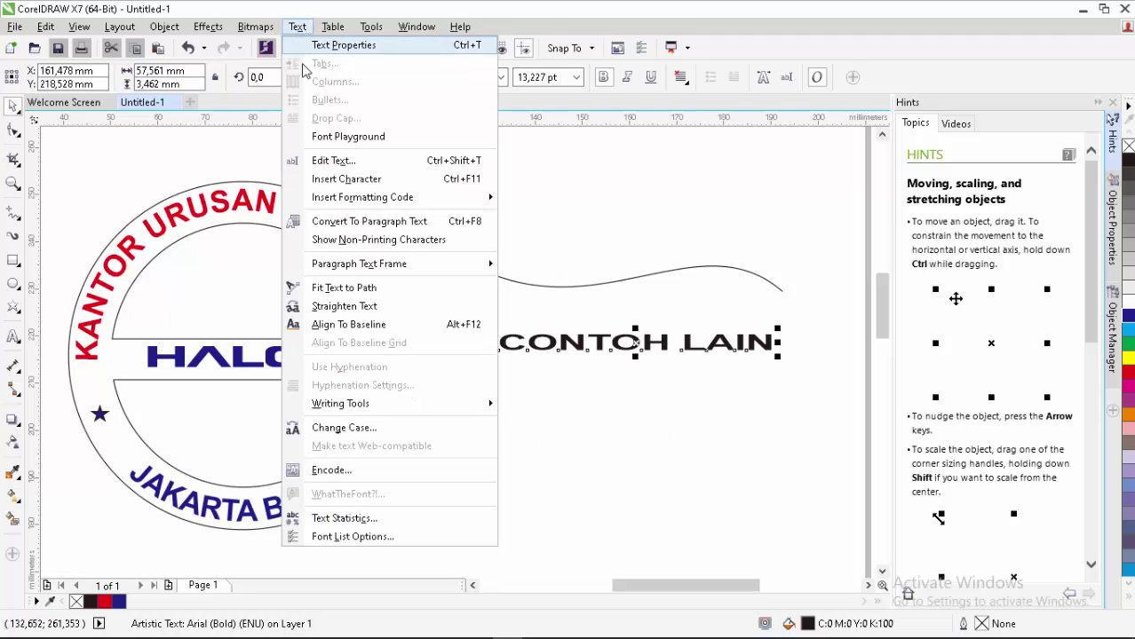
click(353, 292)
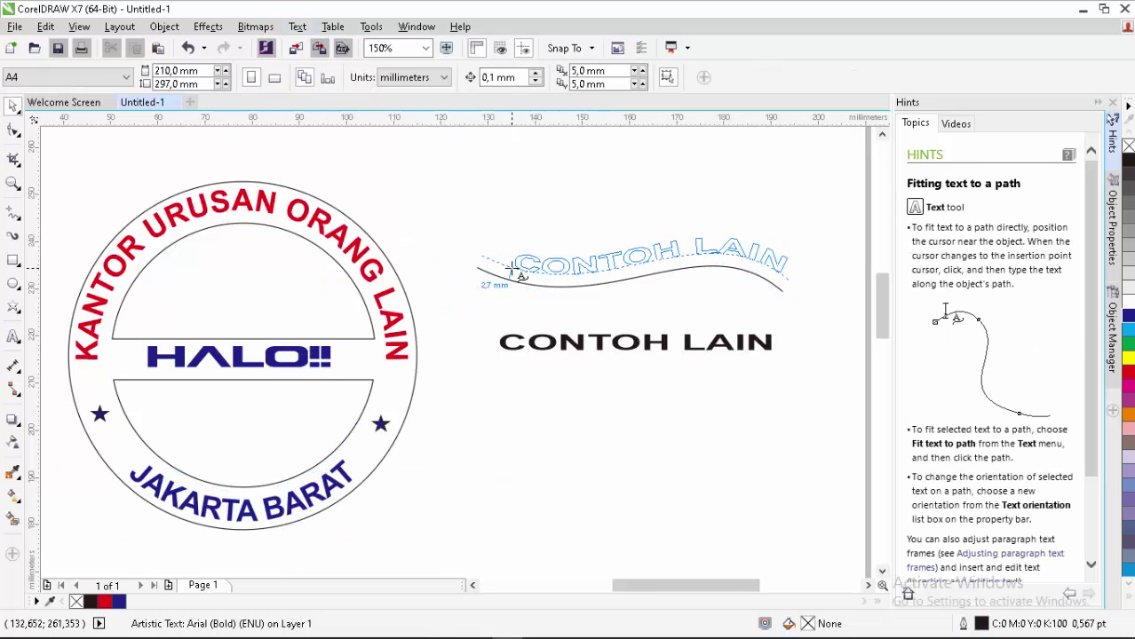
click(513, 269)
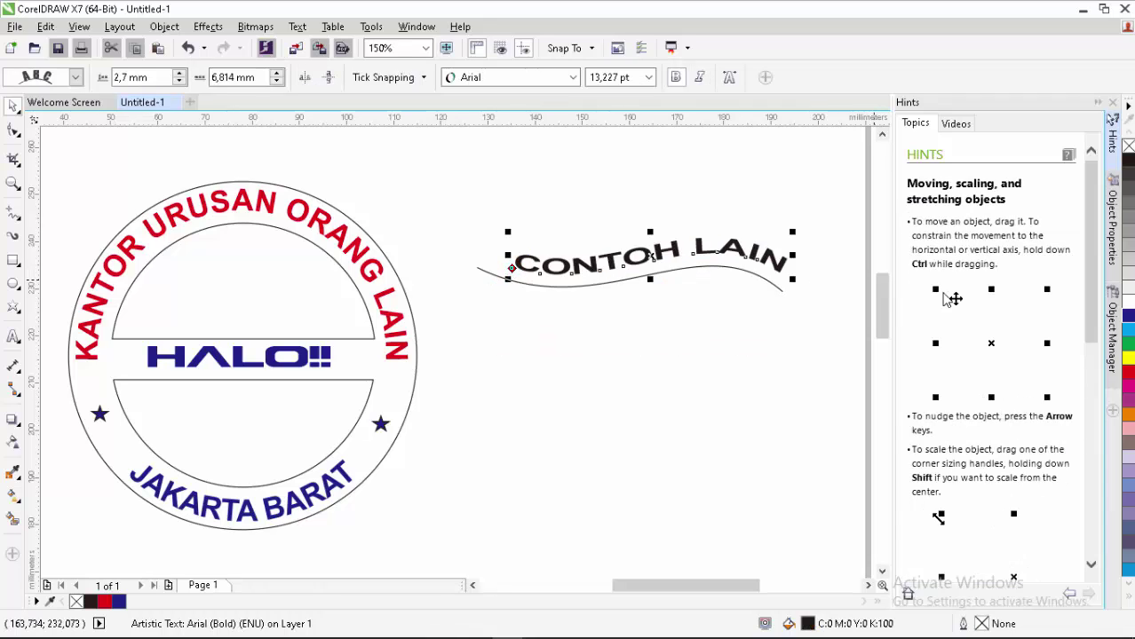
click(1128, 317)
click(683, 364)
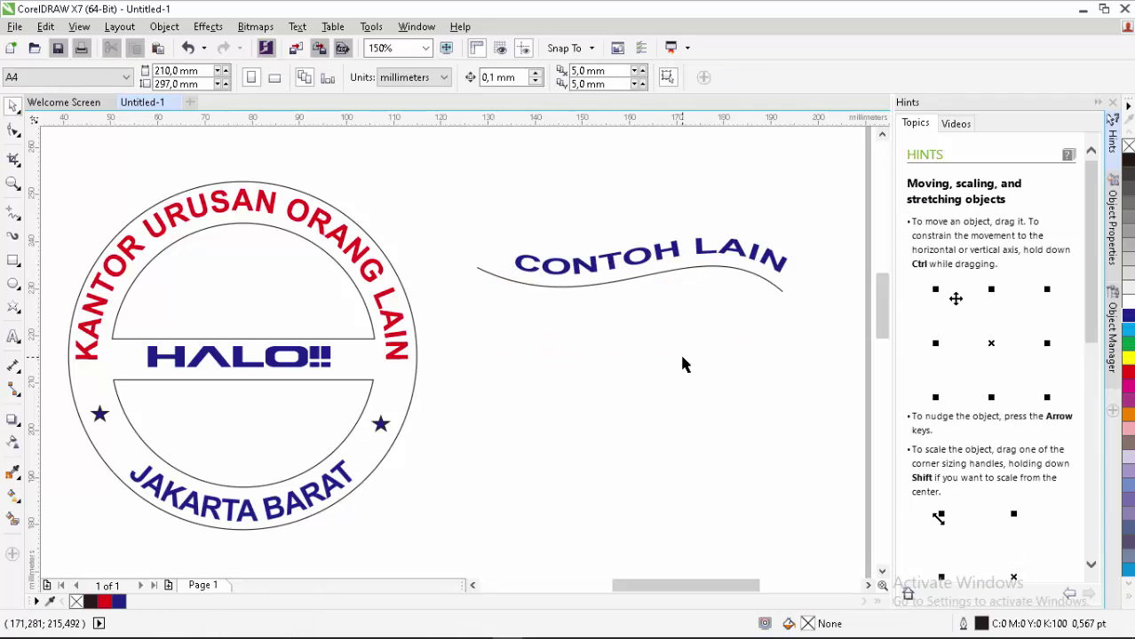
click(646, 260)
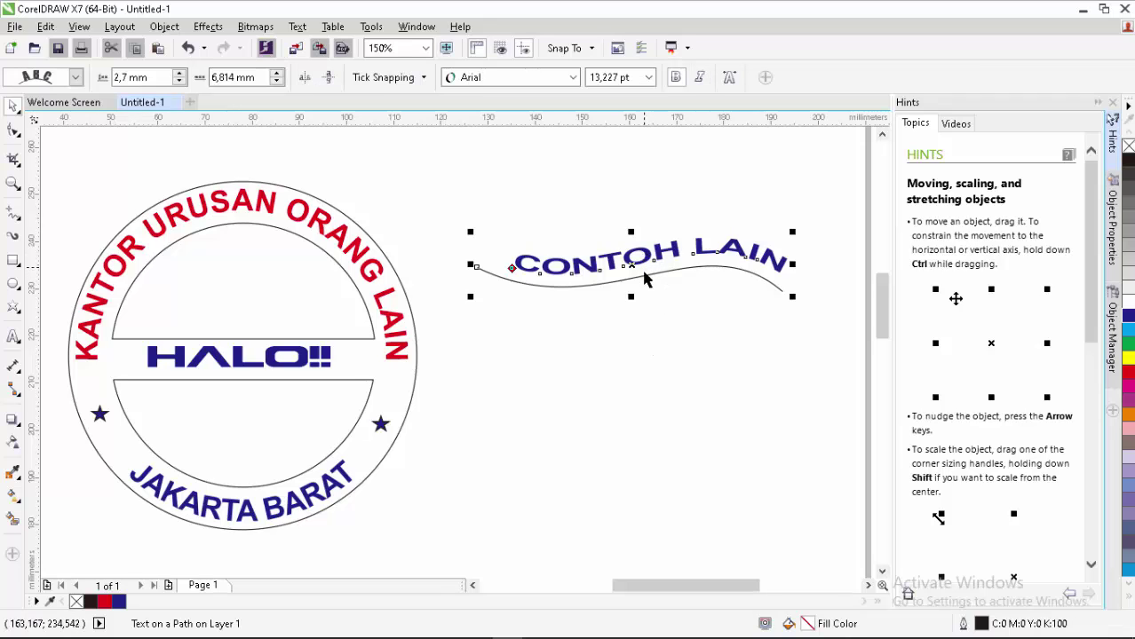
click(722, 271)
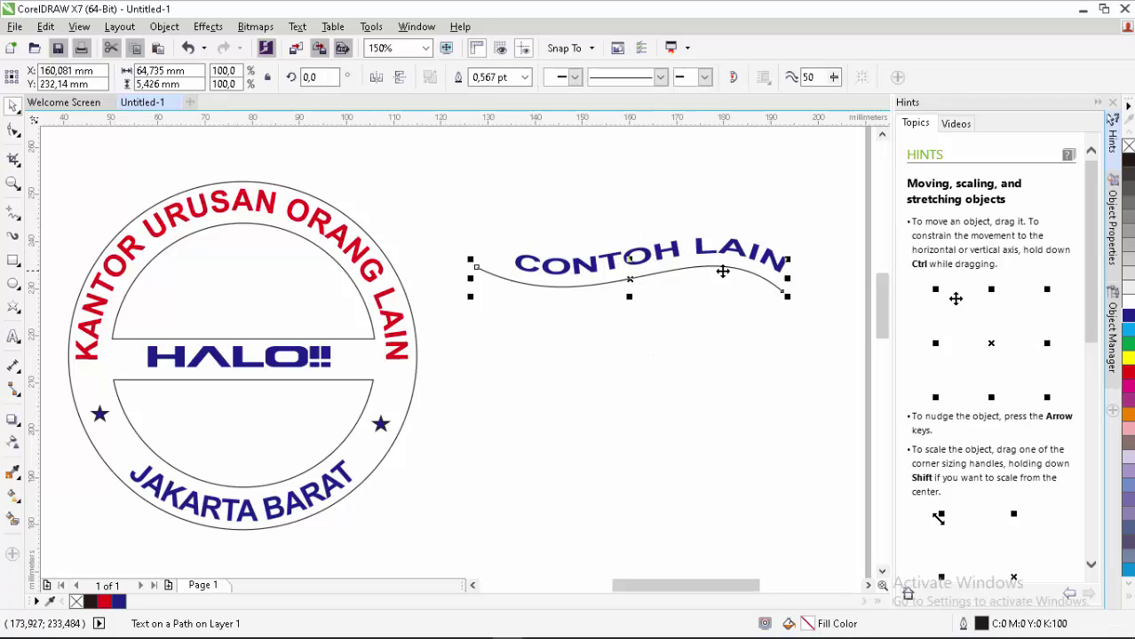
click(785, 335)
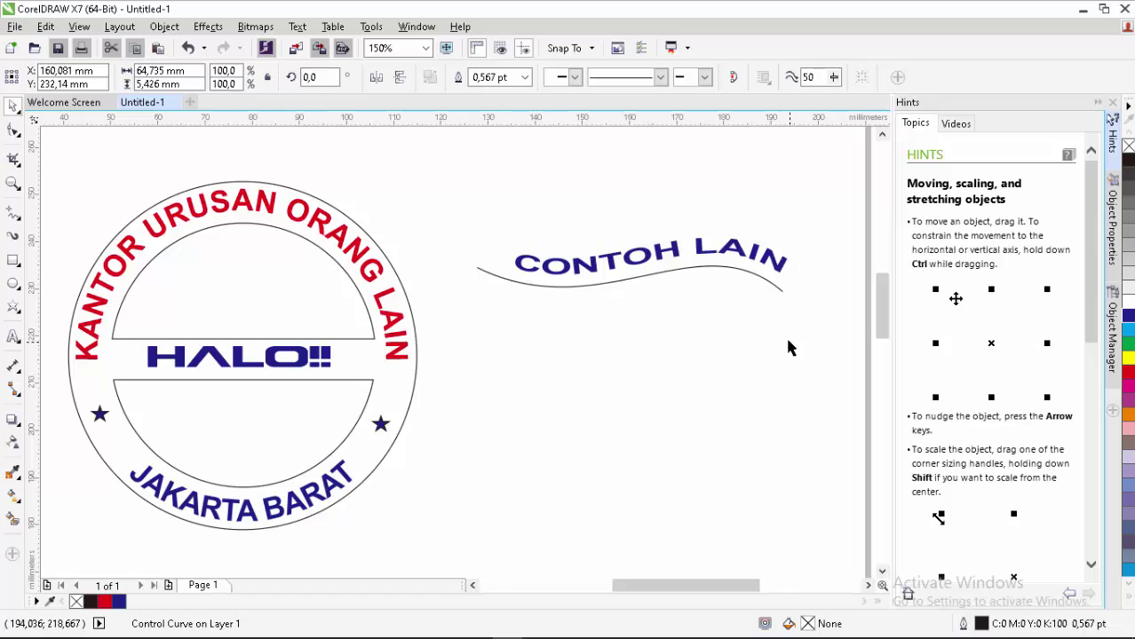
click(783, 291)
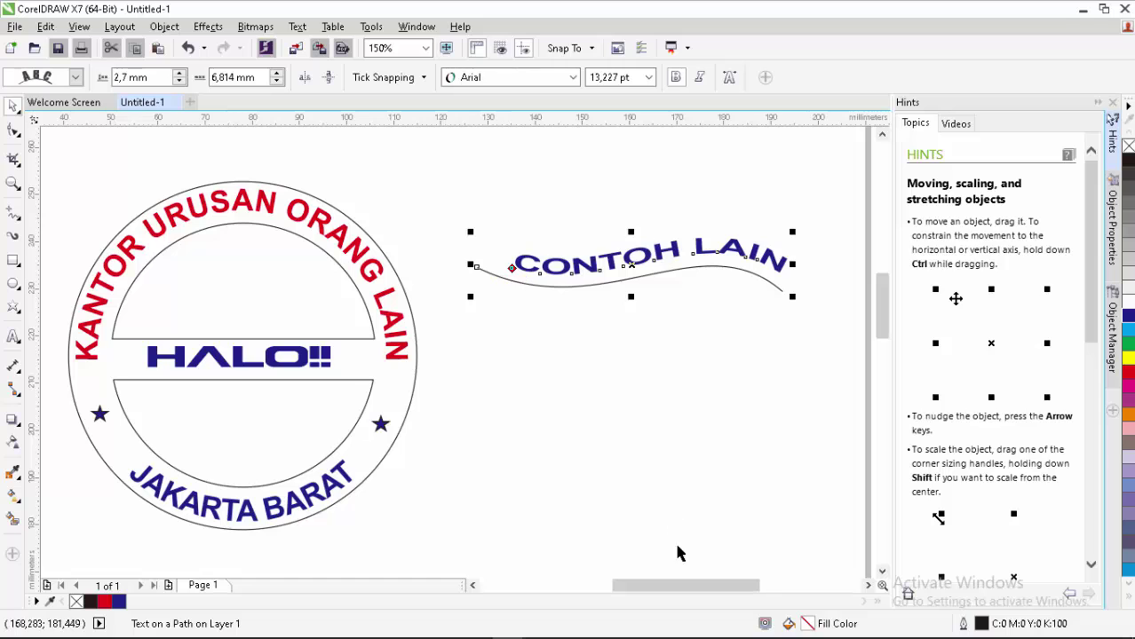
mouse_move(684, 588)
mouse_down()
mouse_move(666, 596)
mouse_move(698, 596)
mouse_up()
drag(405, 202, 778, 374)
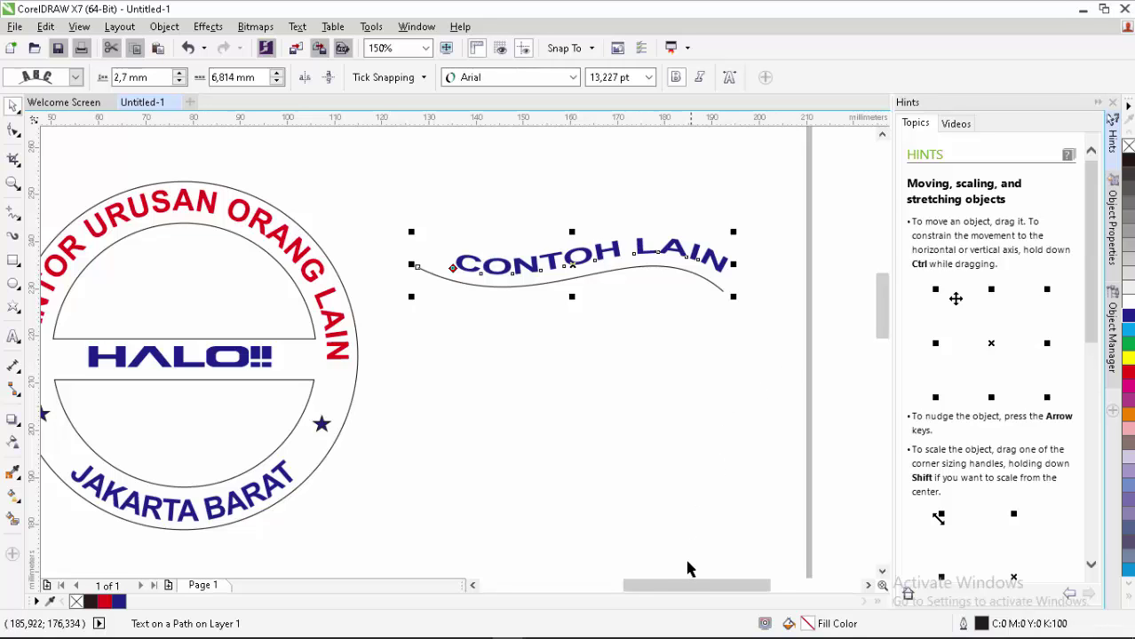
mouse_move(687, 586)
mouse_down()
mouse_move(654, 588)
mouse_move(695, 591)
mouse_up()
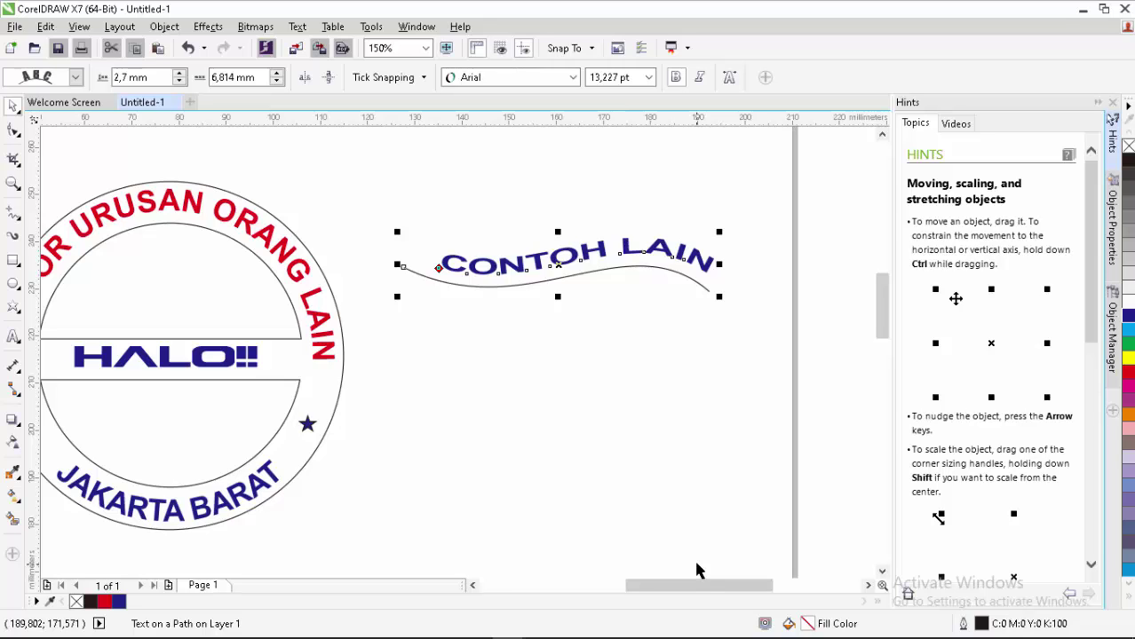
mouse_move(684, 584)
mouse_down()
mouse_move(655, 588)
mouse_move(678, 591)
mouse_up()
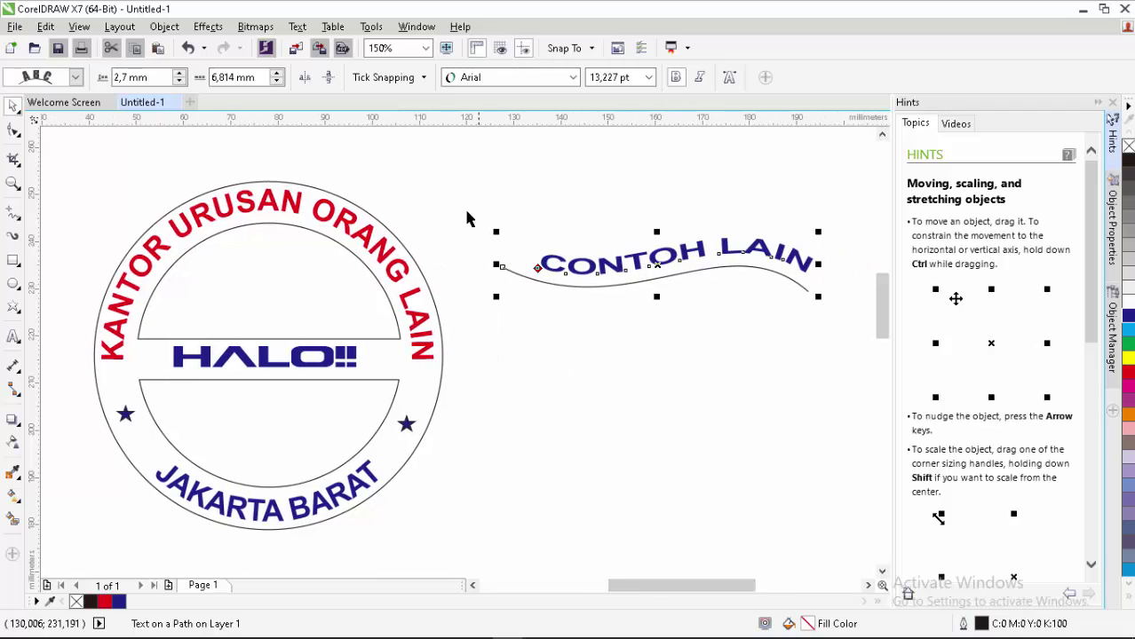
drag(466, 175, 841, 367)
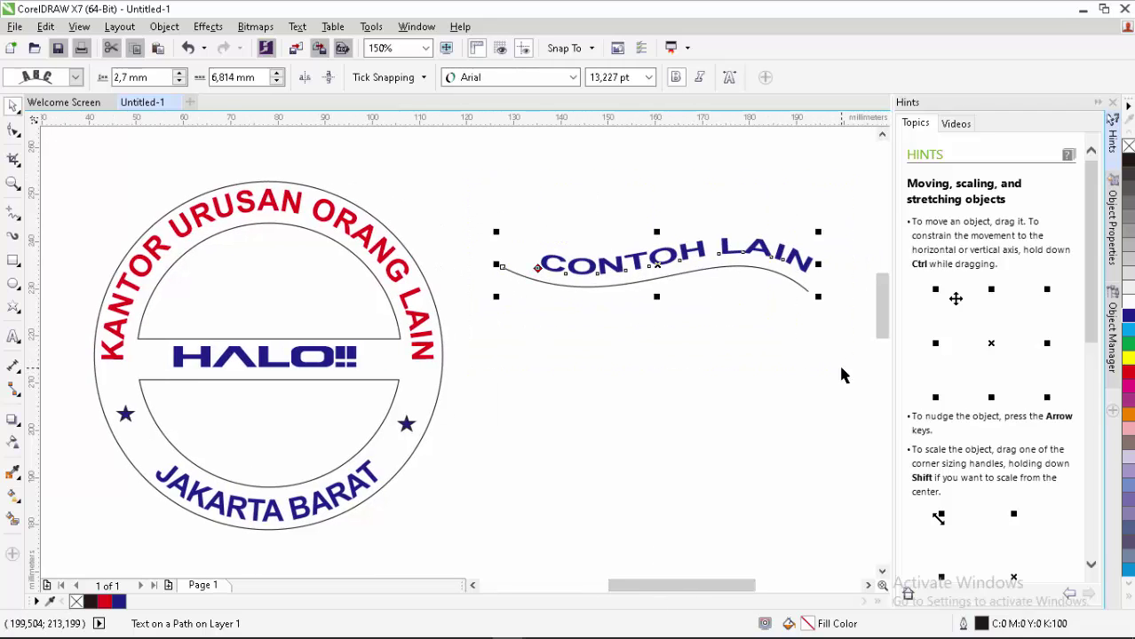